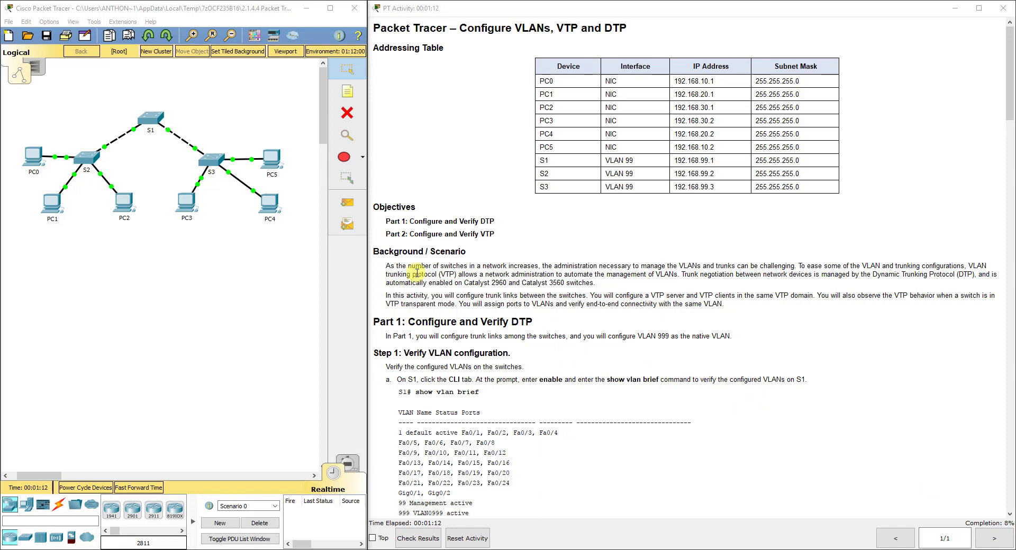
Arrange the Packet Tracer workspace and scroll the instructions down to Step 1
{"action": "left_click", "coordinate": [79, 127]}
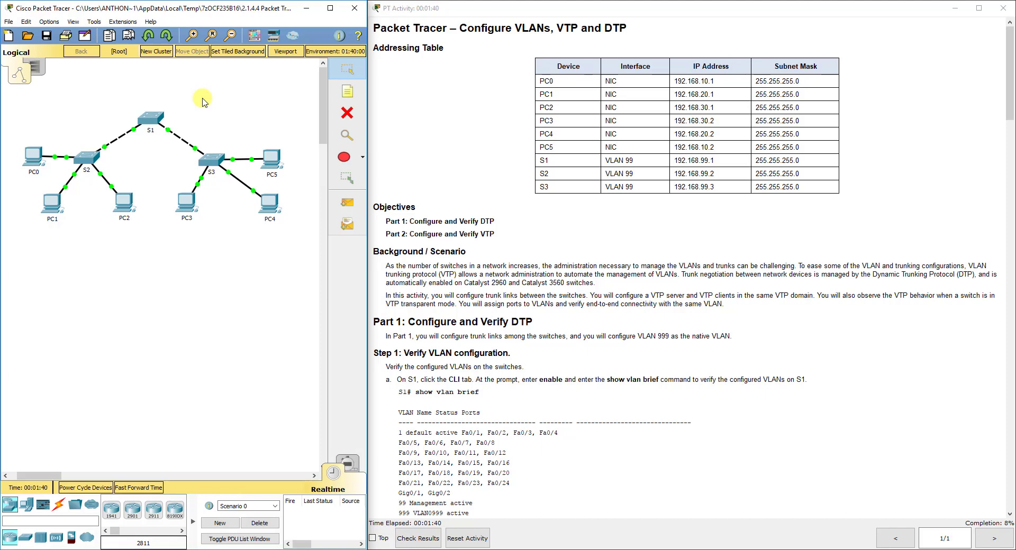
{"action": "left_click_drag", "start_coordinate": [215, 121], "coordinate": [90, 157]}
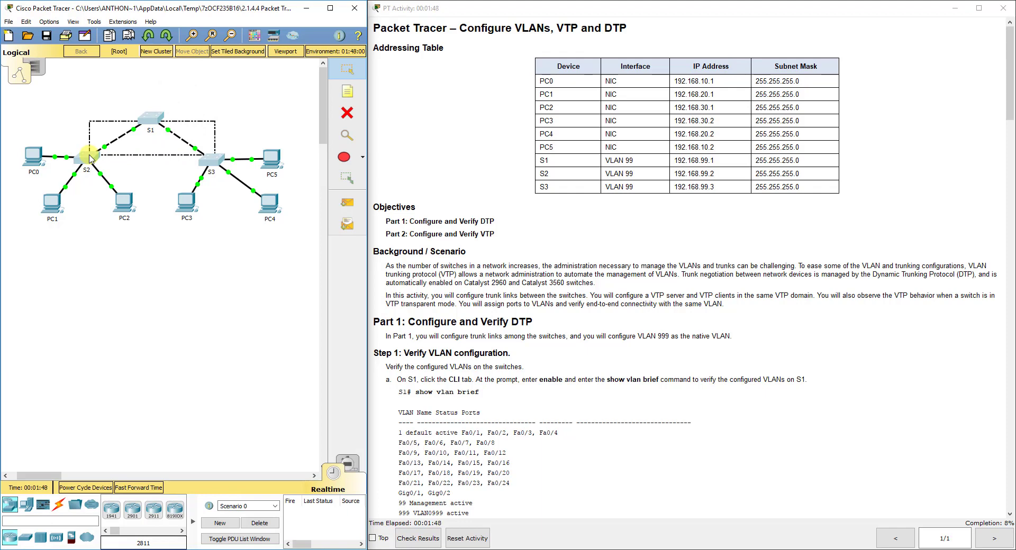
{"action": "left_click_drag", "start_coordinate": [91, 159], "coordinate": [90, 157]}
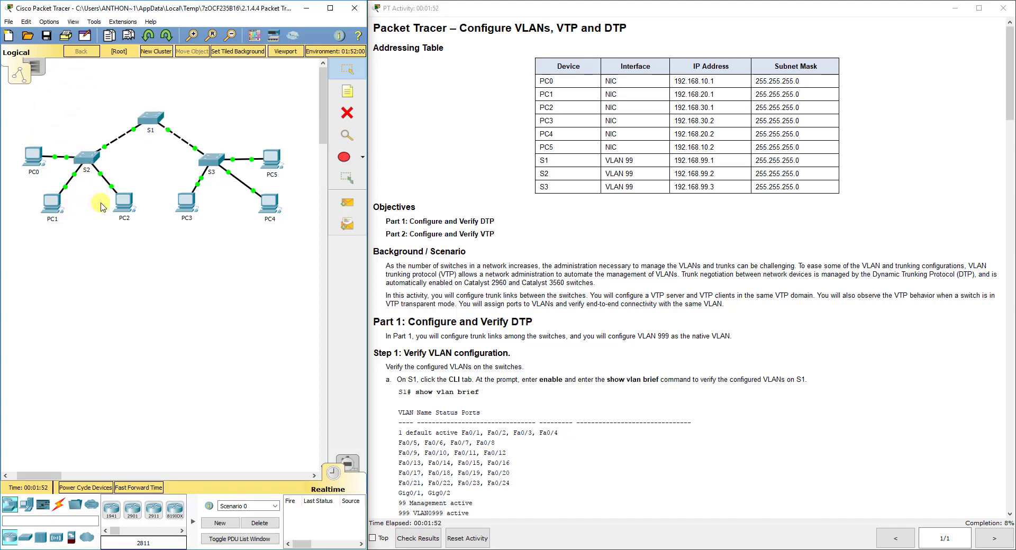
{"action": "mouse_move", "coordinate": [117, 204]}
{"action": "mouse_move", "coordinate": [30, 157]}
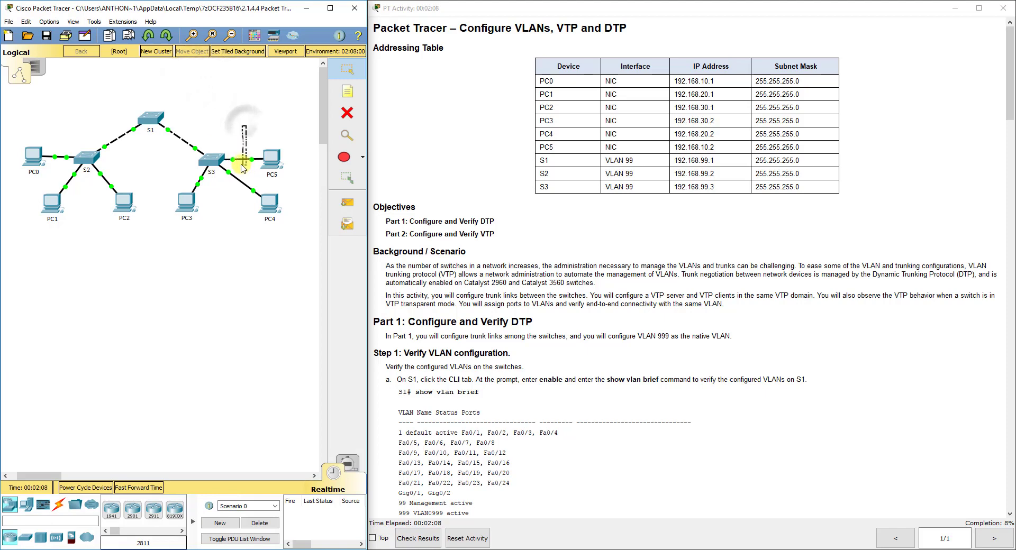
{"action": "left_click_drag", "start_coordinate": [246, 126], "coordinate": [229, 160]}
{"action": "left_click", "coordinate": [222, 94]}
{"action": "left_click_drag", "start_coordinate": [288, 136], "coordinate": [246, 161]}
{"action": "left_click", "coordinate": [201, 105]}
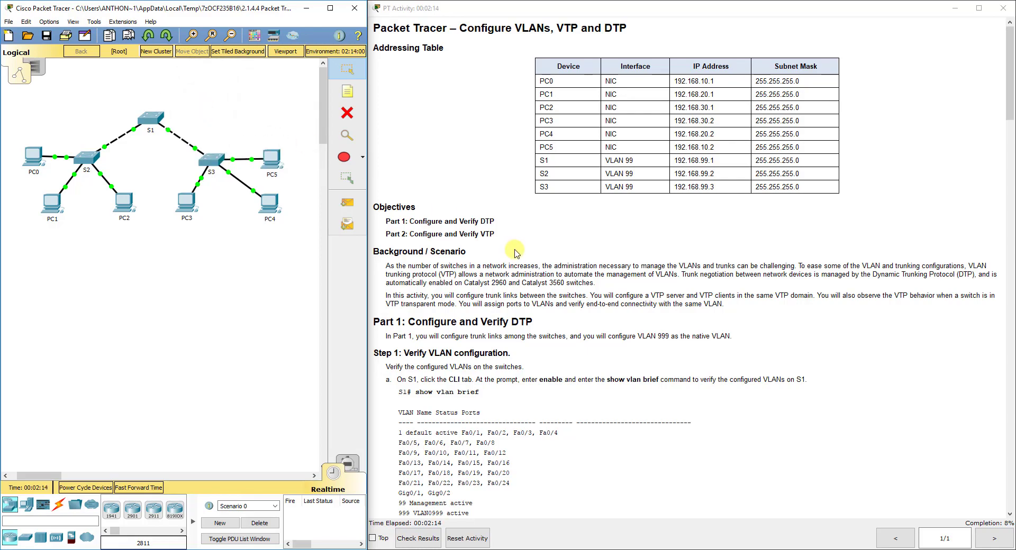
{"action": "scroll", "coordinate": [513, 249], "scroll_direction": "down", "scroll_amount": 3}
{"action": "scroll", "coordinate": [508, 233], "scroll_direction": "down", "scroll_amount": 2}
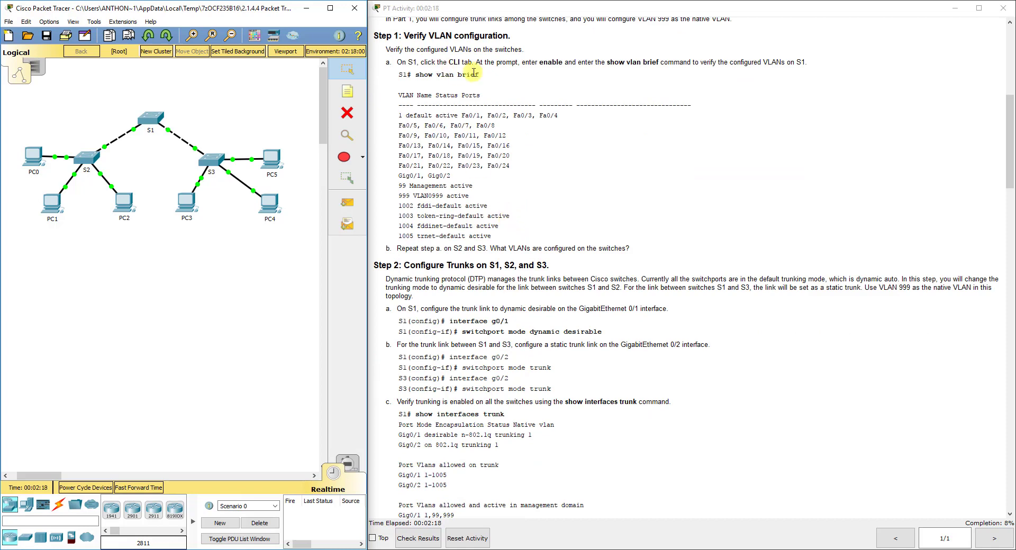
Open S1's command line, enter privileged mode with en, and run show vlan brief
{"action": "left_click", "coordinate": [153, 120]}
{"action": "left_click_drag", "start_coordinate": [464, 122], "coordinate": [174, 130]}
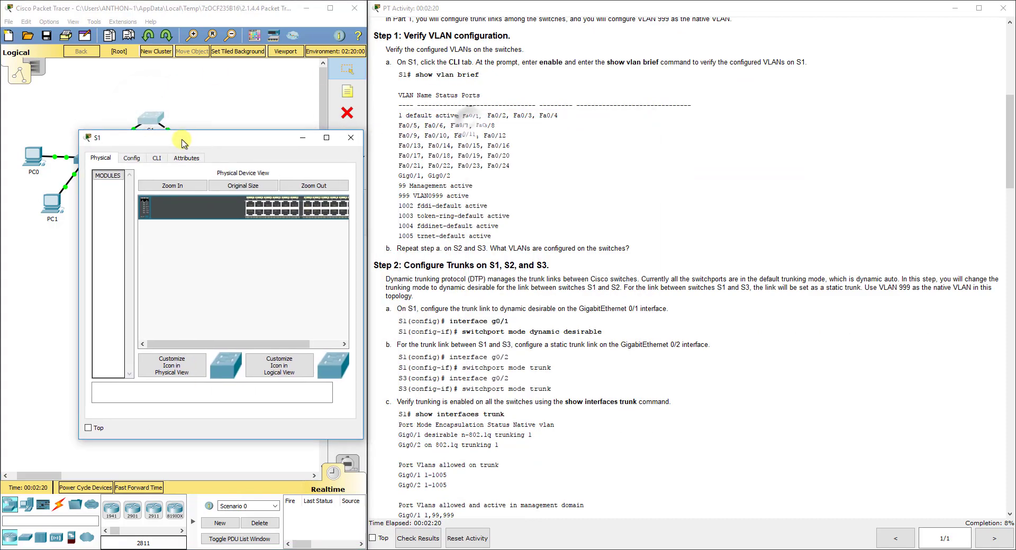
{"action": "left_click_drag", "start_coordinate": [66, 126], "coordinate": [21, 88]}
{"action": "left_click", "coordinate": [99, 115]}
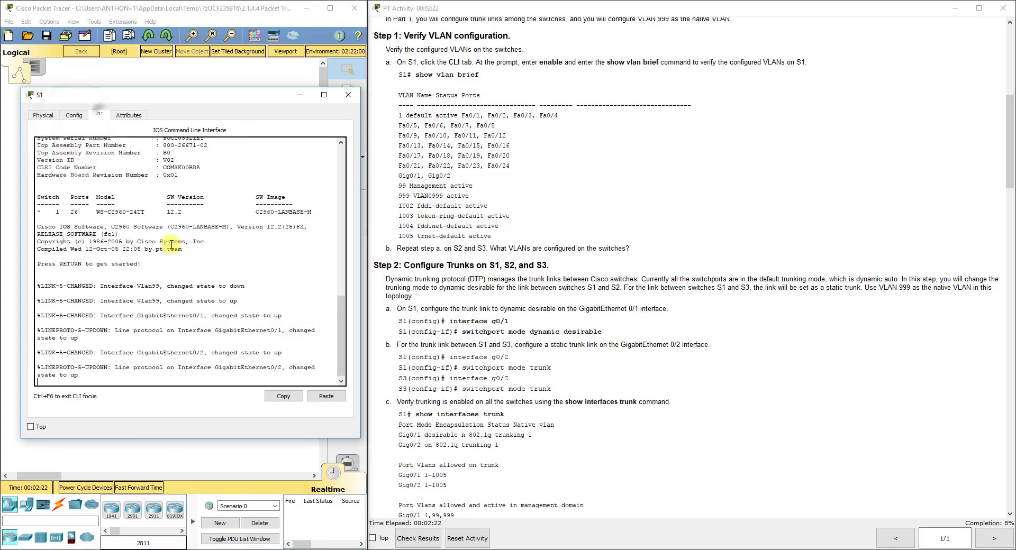
{"action": "type", "text": "en"}
{"action": "key", "text": "Return"}
{"action": "type", "text": "show vlan brief"}
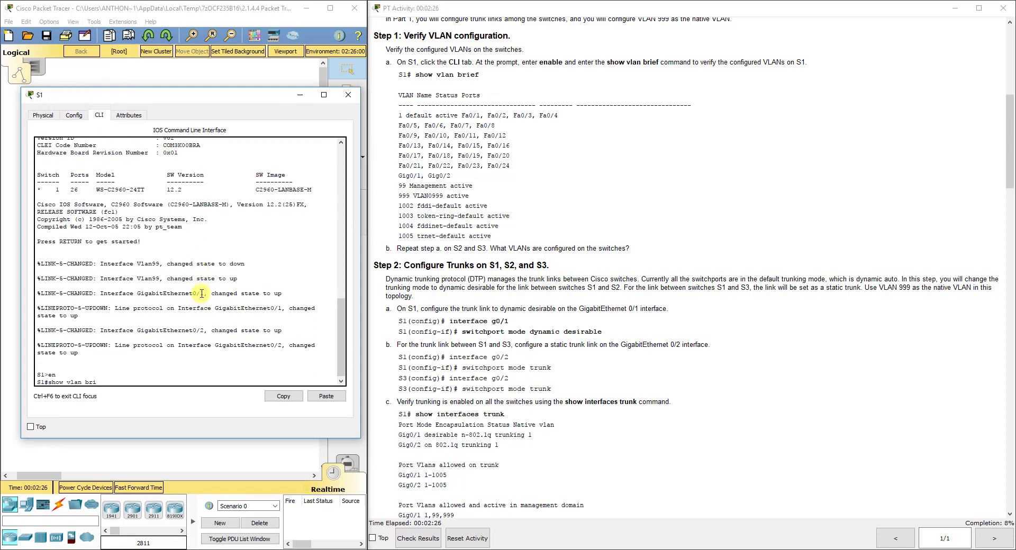
{"action": "key", "text": "Return"}
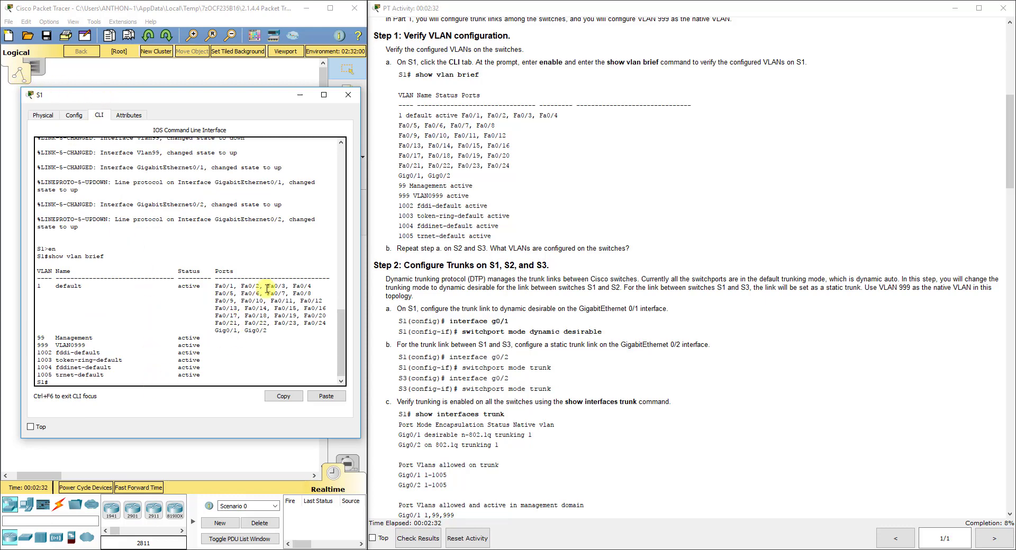
Highlight VLAN 1's ports, the VLAN 99 and 999 rows, and reserved VLANs 1002–1005
{"action": "left_click_drag", "start_coordinate": [217, 276], "coordinate": [286, 332]}
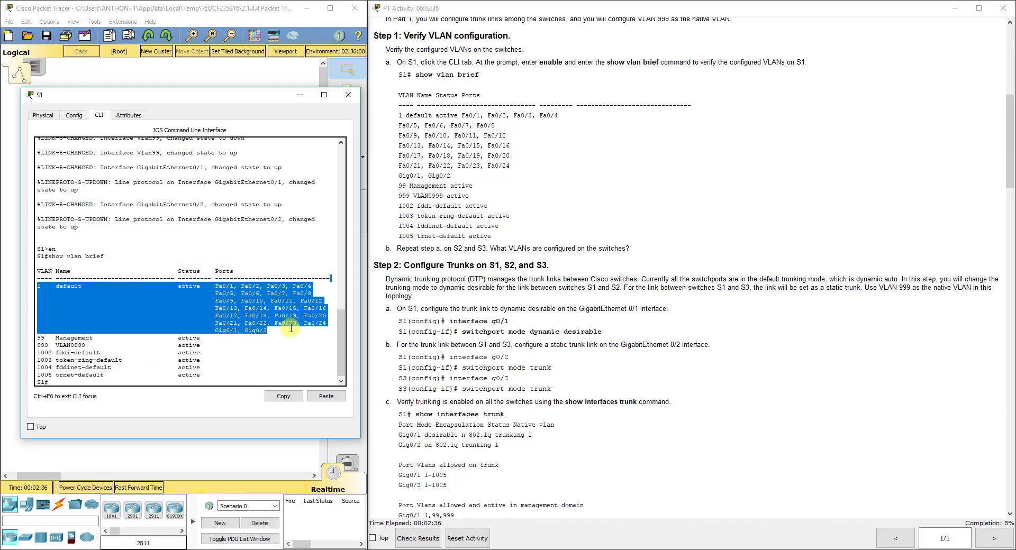
{"action": "left_click_drag", "start_coordinate": [223, 347], "coordinate": [45, 338]}
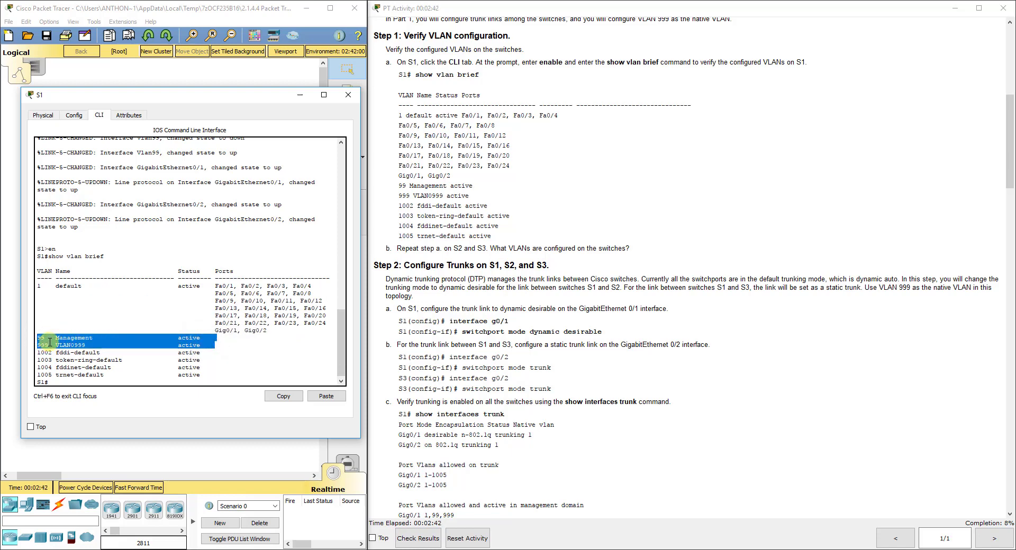
{"action": "left_click_drag", "start_coordinate": [37, 352], "coordinate": [231, 374]}
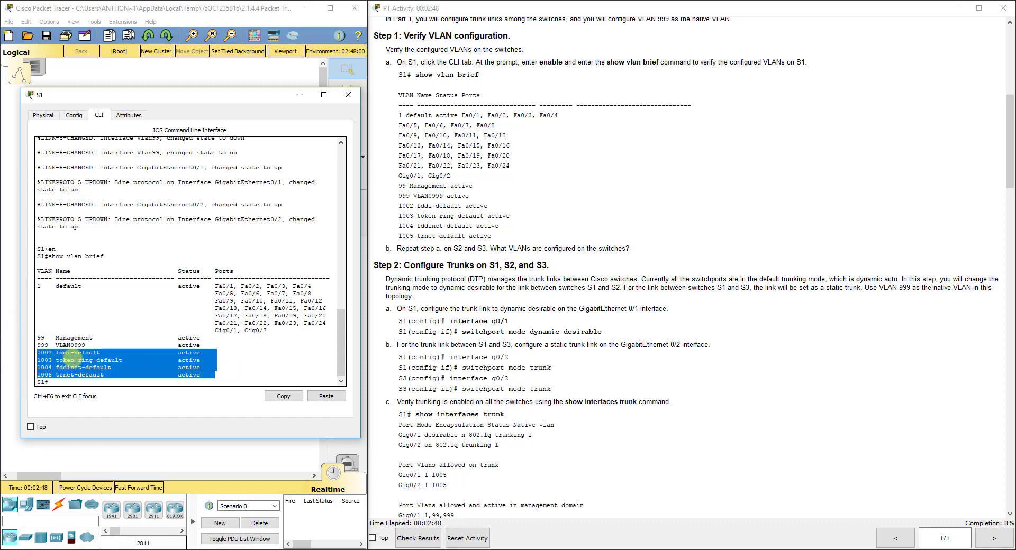
{"action": "left_click", "coordinate": [185, 383]}
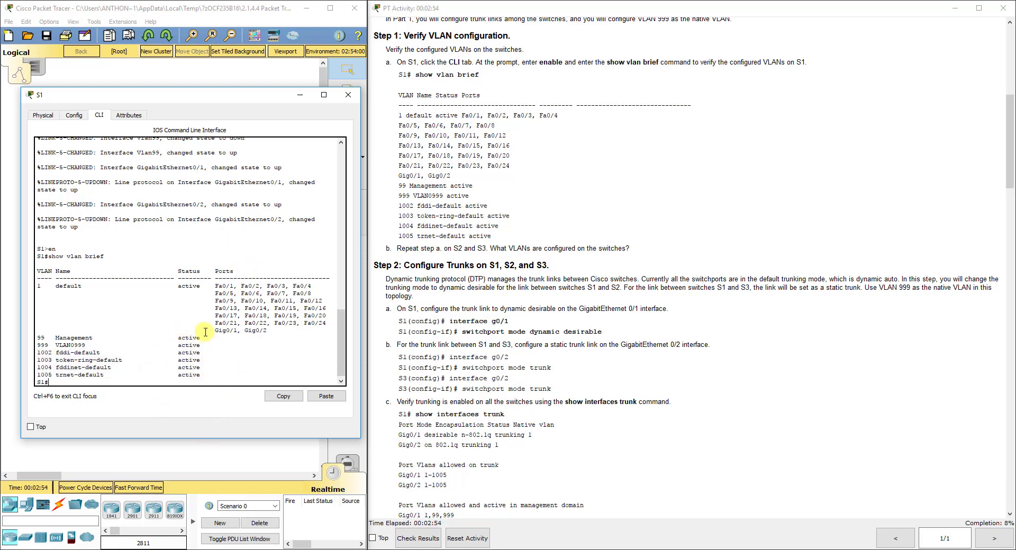
On S2, enter privileged mode and run show vlan brief
{"action": "left_click", "coordinate": [205, 451]}
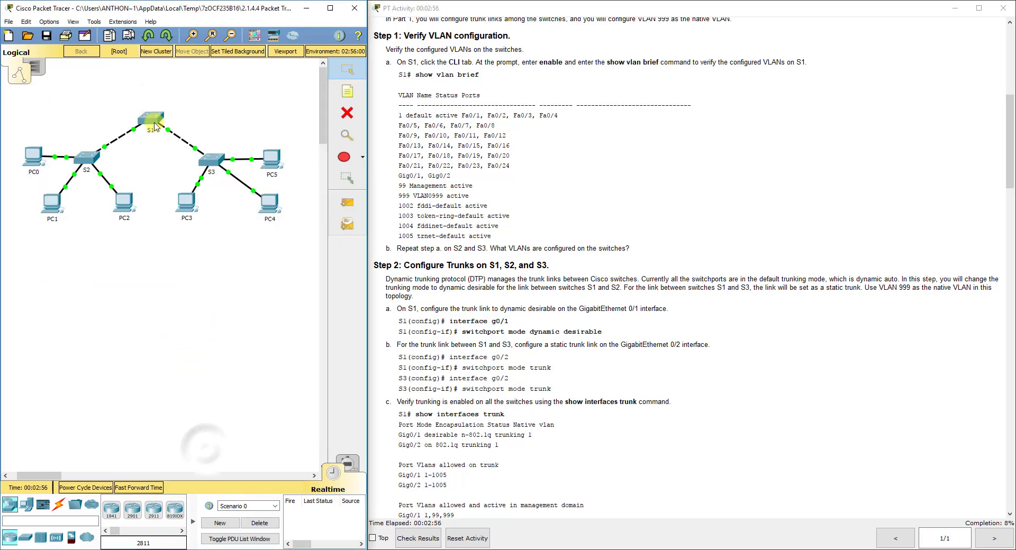
{"action": "left_click", "coordinate": [86, 158]}
{"action": "left_click_drag", "start_coordinate": [424, 124], "coordinate": [62, 96]}
{"action": "left_click", "coordinate": [83, 112]}
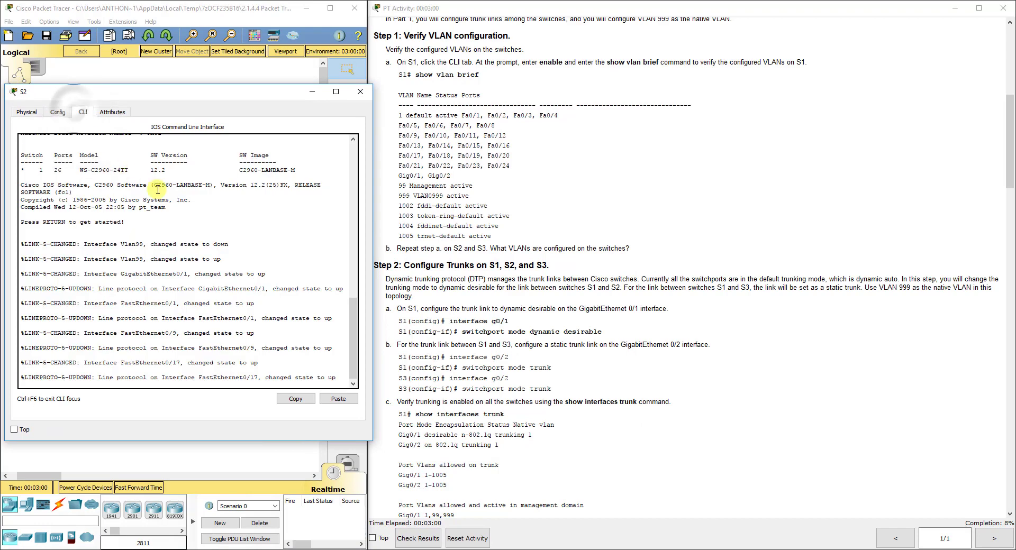
{"action": "type", "text": "en"}
{"action": "key", "text": "Return"}
{"action": "type", "text": "show vlan fb"}
{"action": "type", "text": "ief"}
{"action": "key", "text": "Return"}
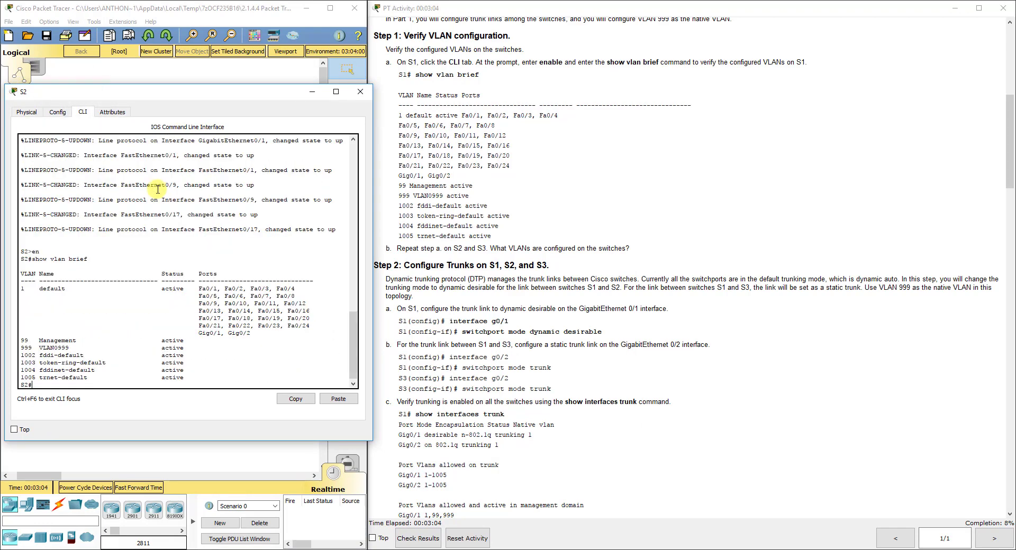
Run show vlan brief on S3, confirming VLANs 1, 99 and 999 match S1, then close it
{"action": "left_click", "coordinate": [215, 455]}
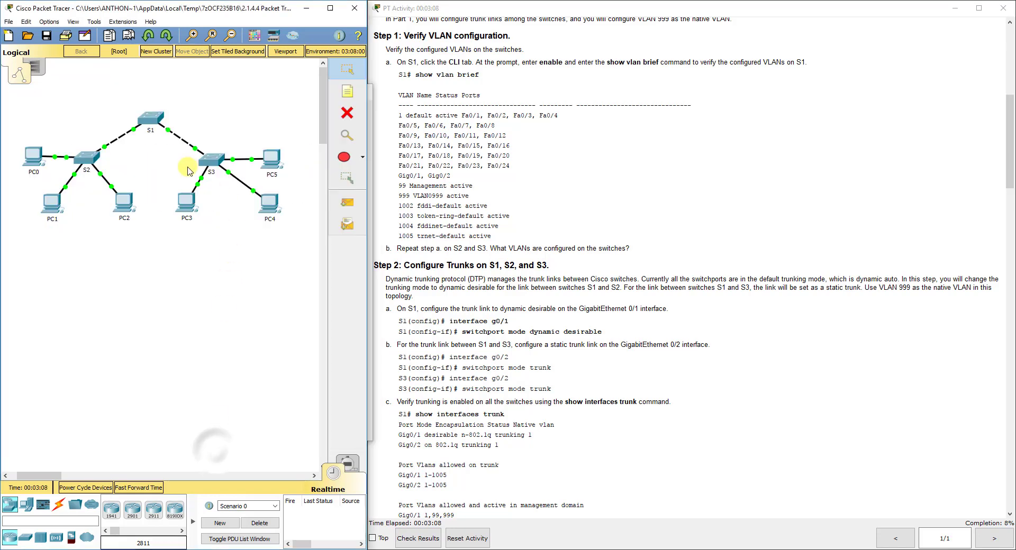
{"action": "left_click", "coordinate": [210, 160]}
{"action": "left_click_drag", "start_coordinate": [452, 120], "coordinate": [183, 165]}
{"action": "left_click_drag", "start_coordinate": [100, 155], "coordinate": [18, 102]}
{"action": "left_click", "coordinate": [90, 131]}
{"action": "key", "text": "Return"}
{"action": "type", "text": "en"}
{"action": "key", "text": "Return"}
{"action": "type", "text": "show vlan bri"}
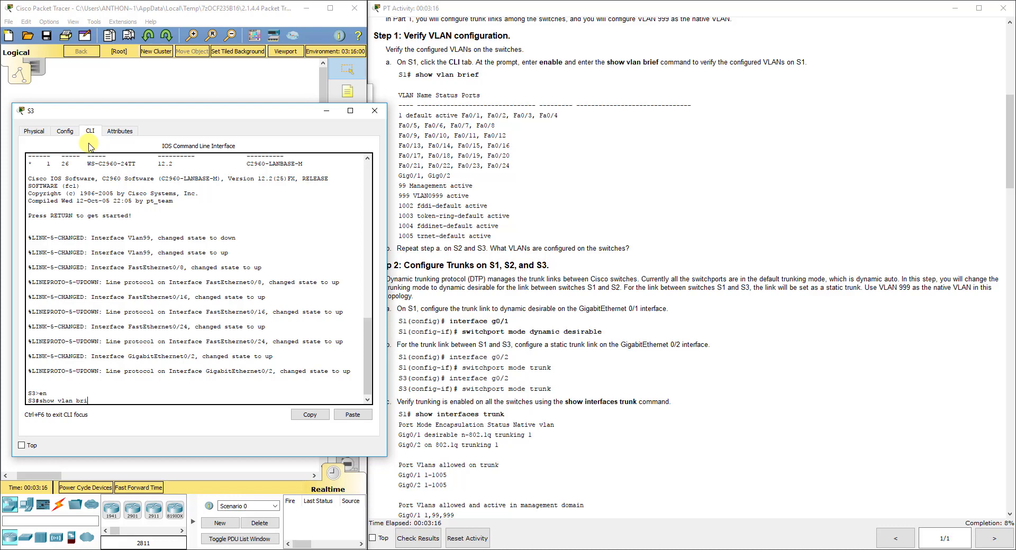
{"action": "type", "text": "ef"}
{"action": "key", "text": "Return"}
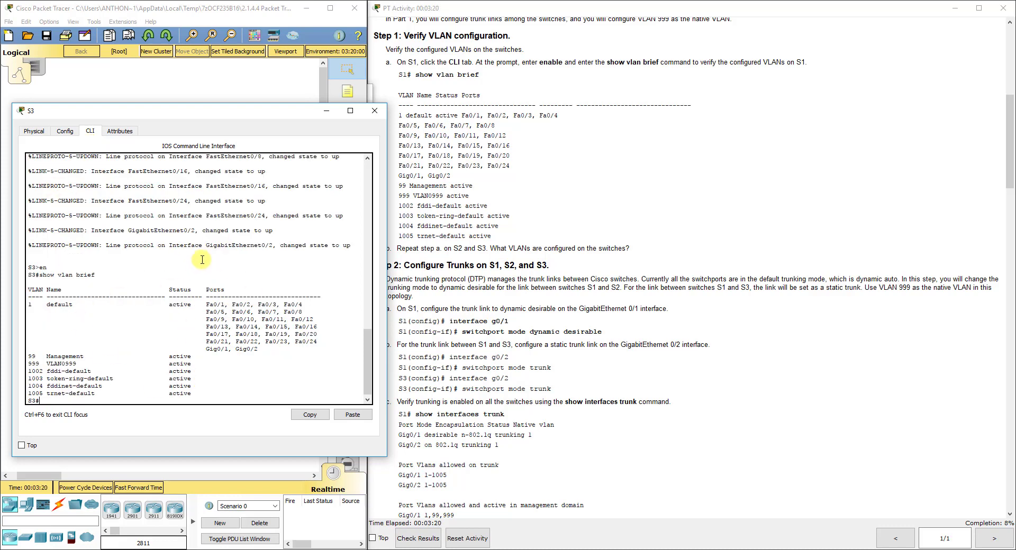
{"action": "left_click", "coordinate": [374, 110]}
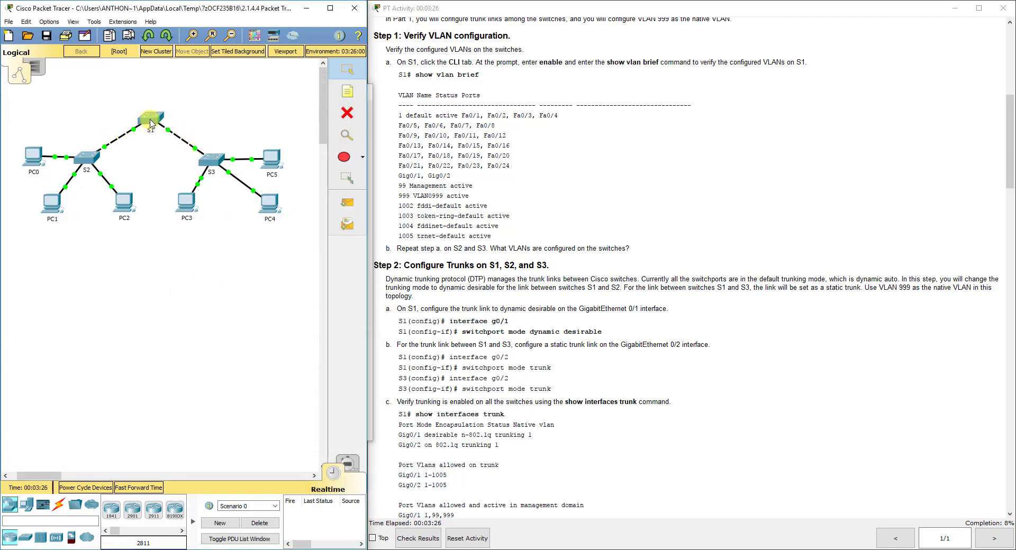
{"action": "mouse_move", "coordinate": [151, 123]}
{"action": "left_click", "coordinate": [211, 158]}
{"action": "left_click", "coordinate": [533, 295]}
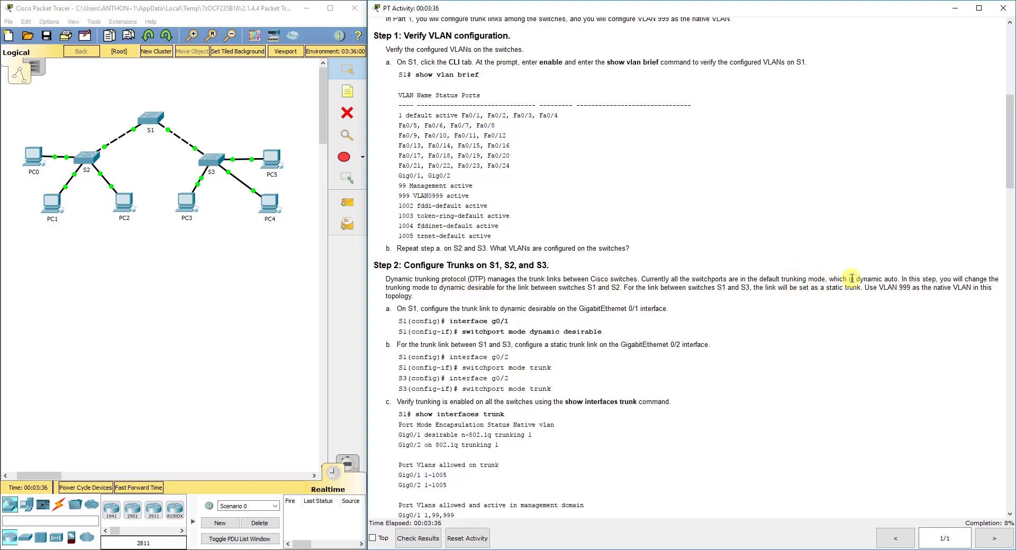
{"action": "left_click_drag", "start_coordinate": [856, 279], "coordinate": [899, 279]}
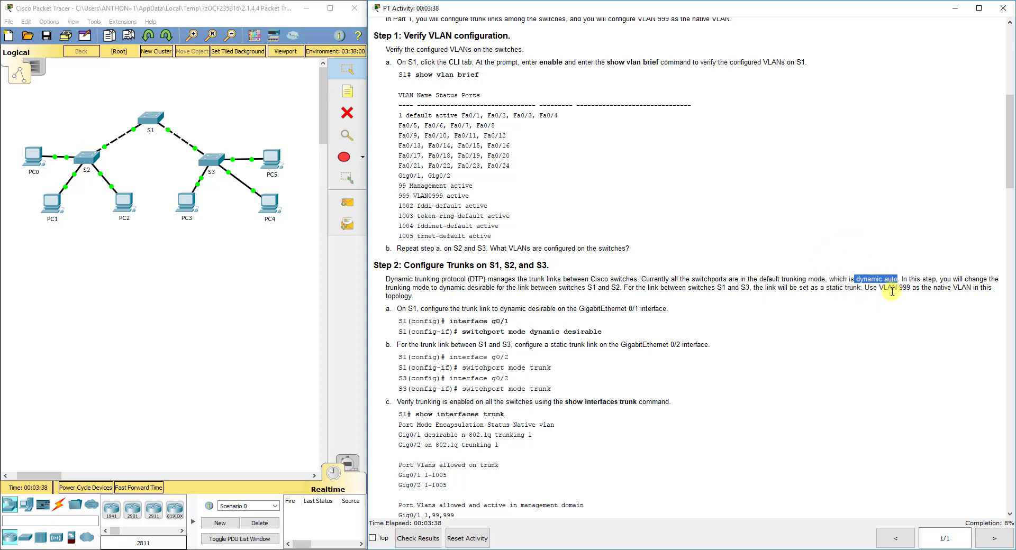
{"action": "left_click", "coordinate": [881, 309]}
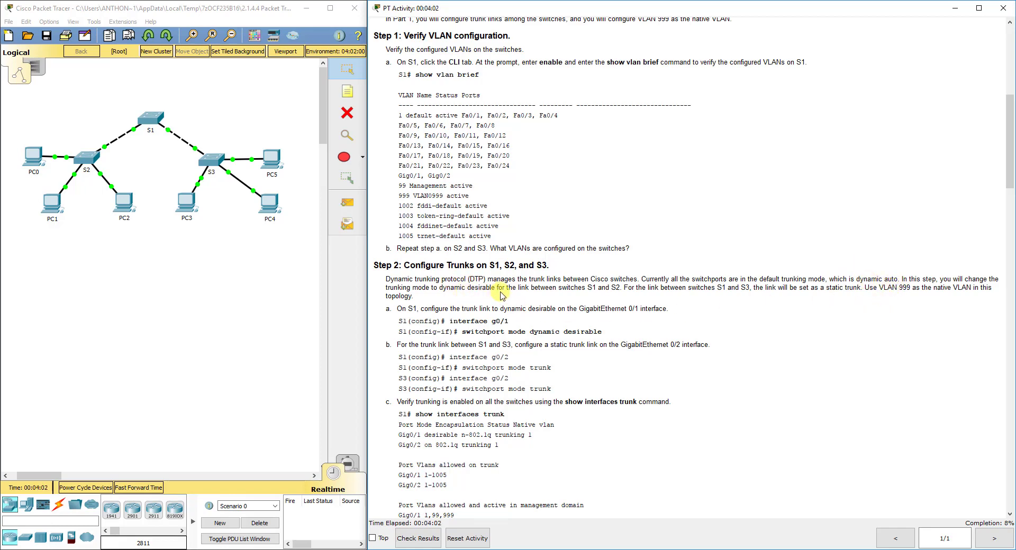
In S1's config mode, set interface G0/1 to switchport mode dynamic desirable
{"action": "left_click", "coordinate": [107, 142]}
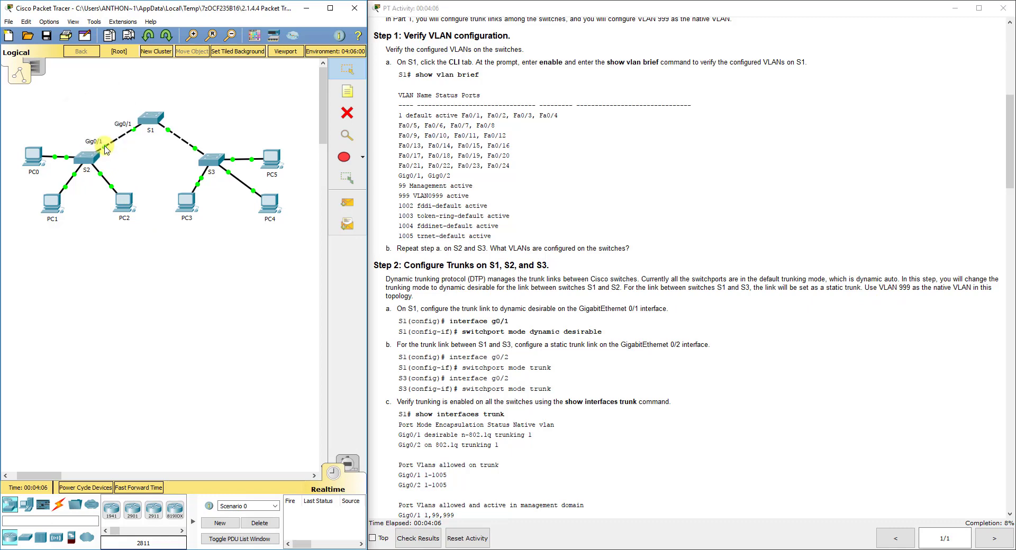
{"action": "left_click", "coordinate": [150, 119]}
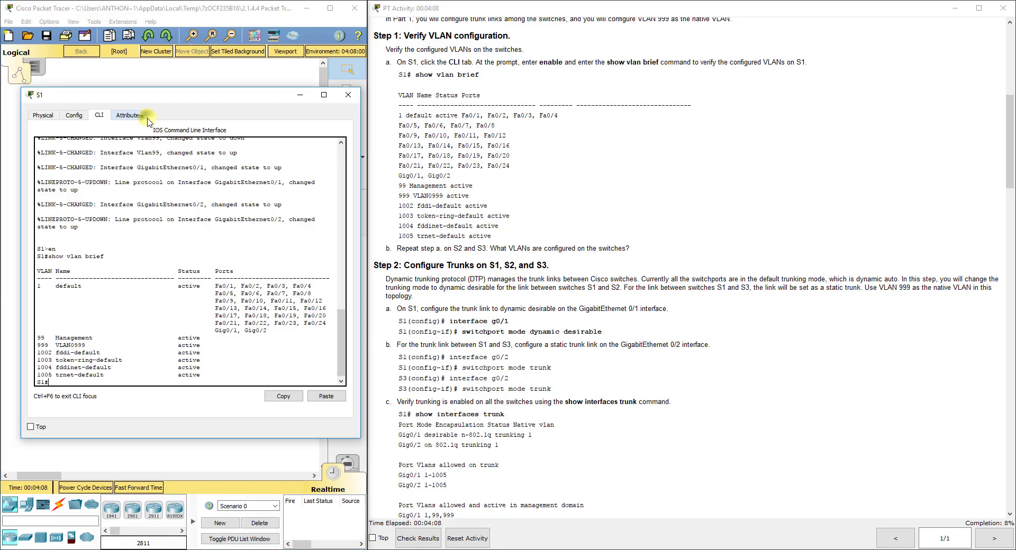
{"action": "type", "text": "config "}
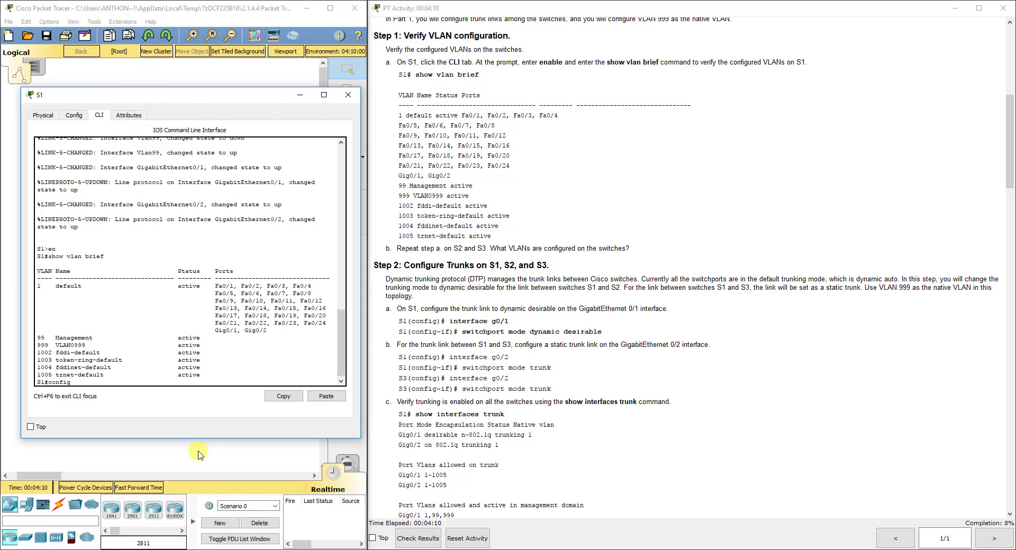
{"action": "type", "text": "t"}
{"action": "key", "text": "Return"}
{"action": "type", "text": "int g0.1/1"}
{"action": "key", "text": "Return"}
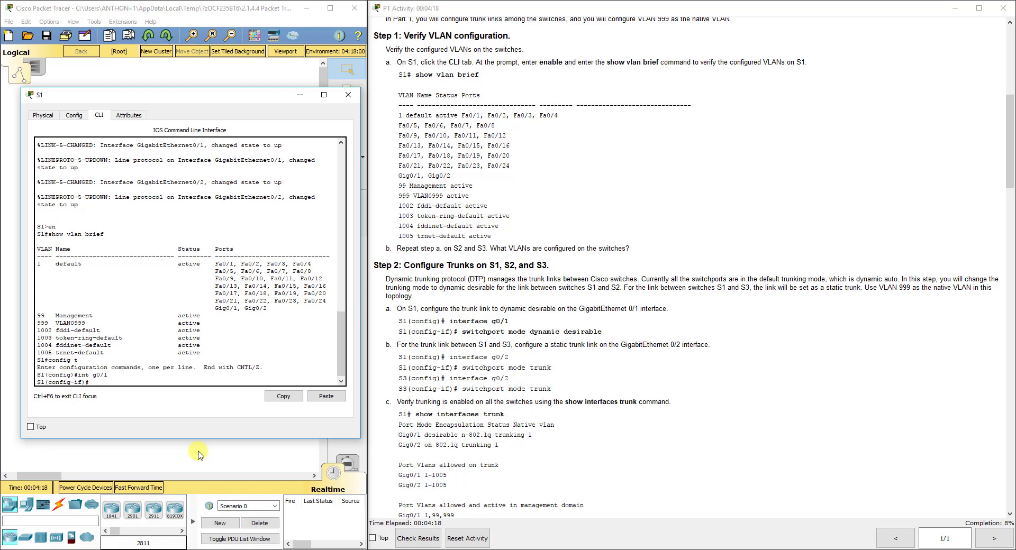
{"action": "type", "text": "switchport mode de"}
{"action": "type", "text": "namic de"}
{"action": "key", "text": "Tab"}
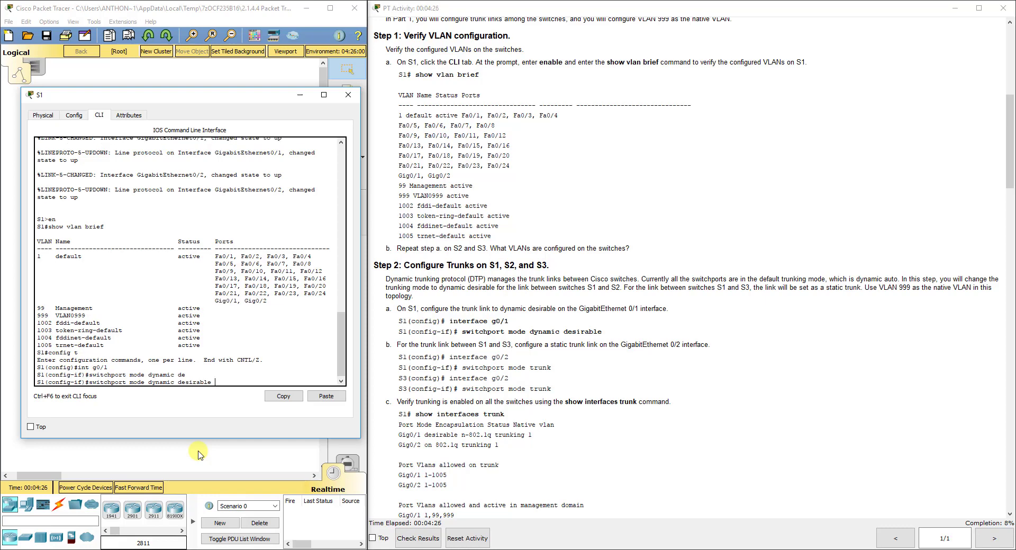
{"action": "key", "text": "Return"}
{"action": "key", "text": "Return"}
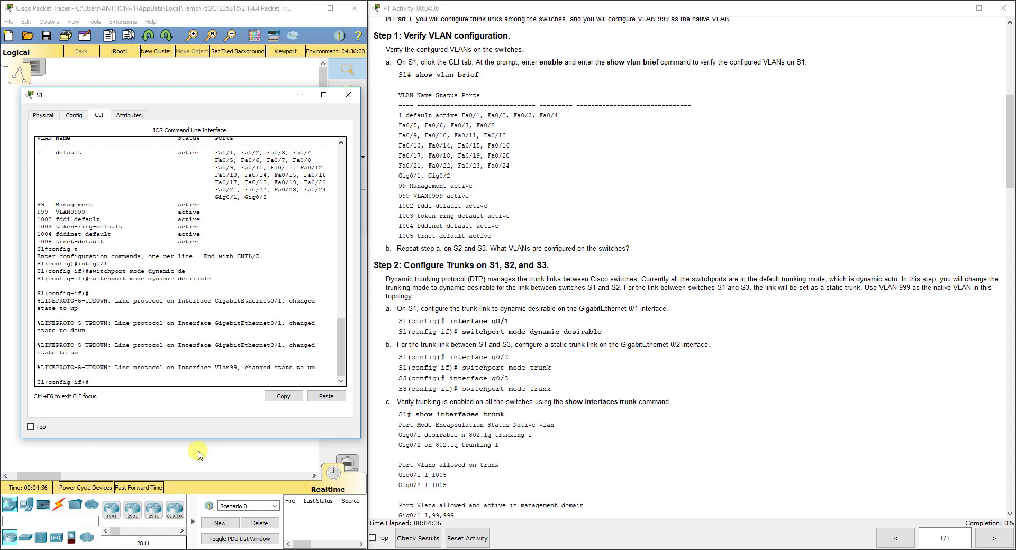
Leave G0/1 on S1, then set interface G0/2 to switchport mode trunk and exit
{"action": "left_click", "coordinate": [199, 455]}
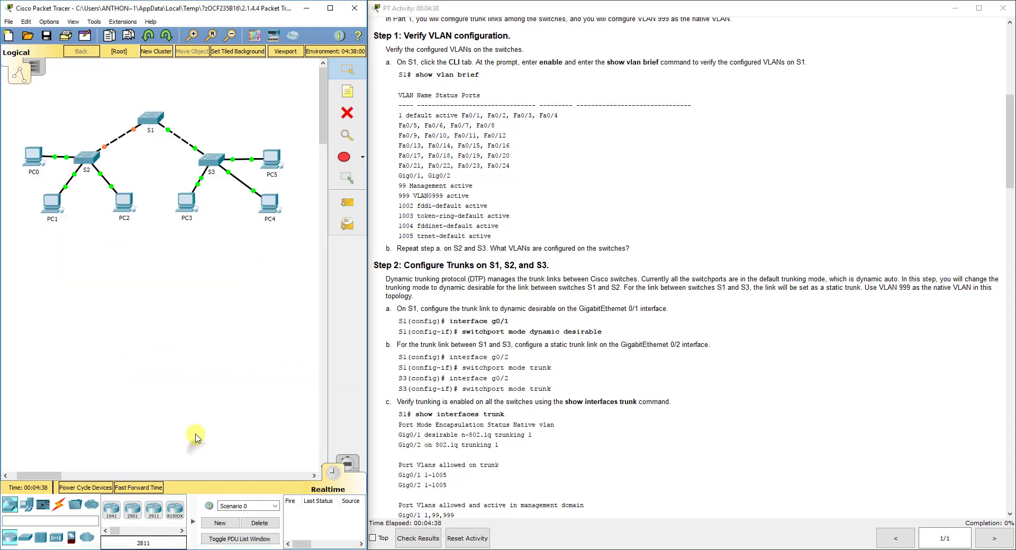
{"action": "left_click", "coordinate": [151, 119]}
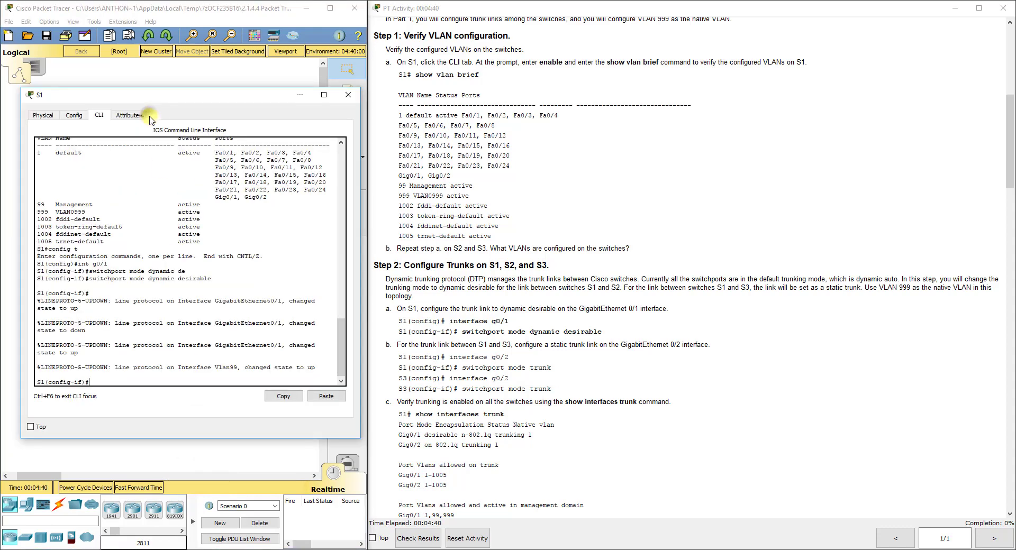
{"action": "type", "text": "int"}
{"action": "key", "text": "BackSpace"}
{"action": "key", "text": "BackSpace"}
{"action": "key", "text": "BackSpace"}
{"action": "type", "text": "exit"}
{"action": "key", "text": "Return"}
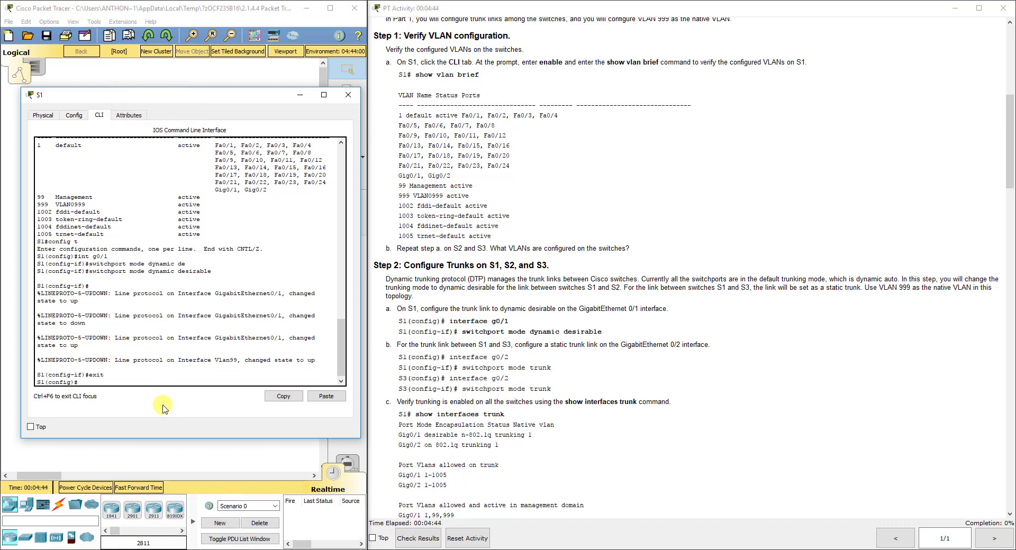
{"action": "type", "text": "int g0/2"}
{"action": "key", "text": "Return"}
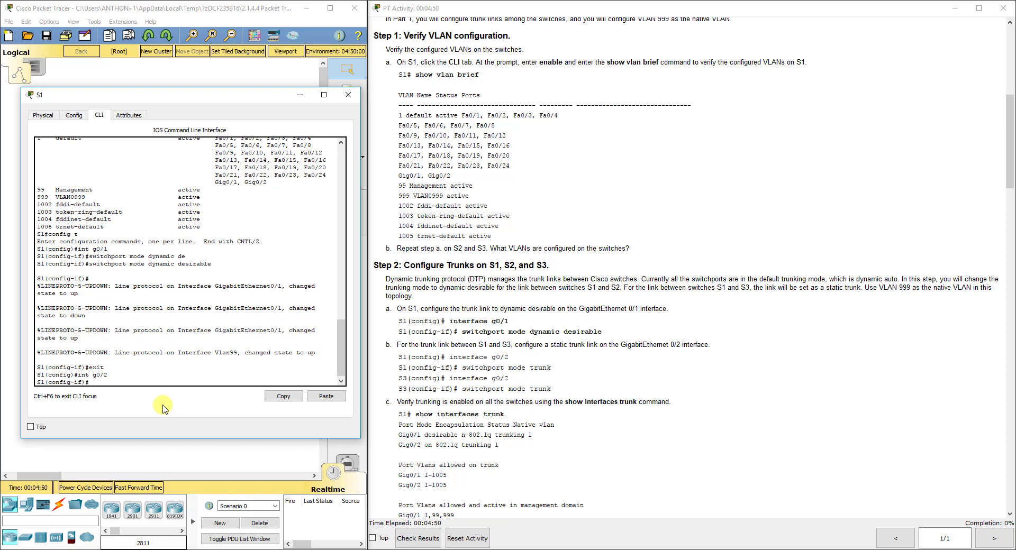
{"action": "type", "text": "switchport mode trunk"}
{"action": "key", "text": "Return"}
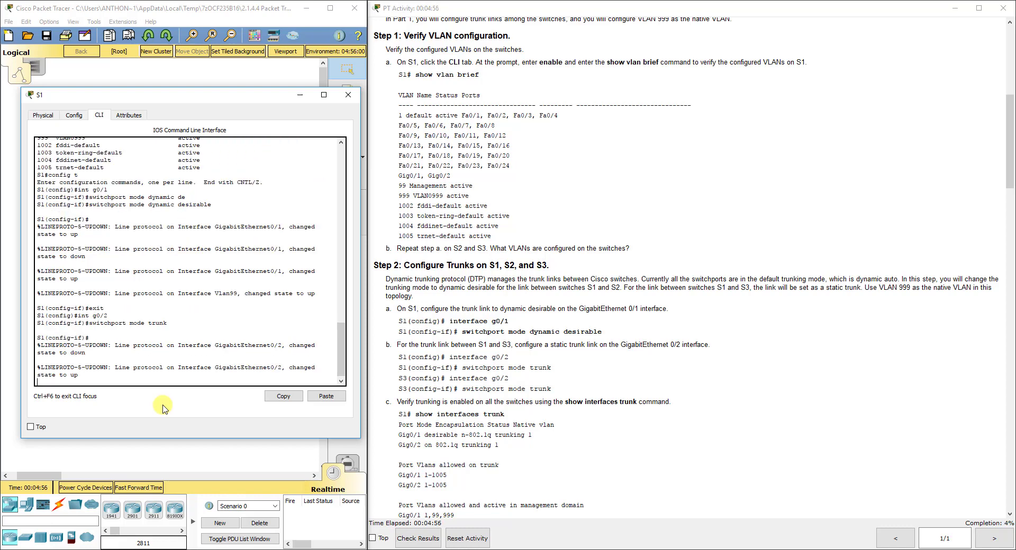
{"action": "key", "text": "Return"}
{"action": "type", "text": "exit"}
{"action": "key", "text": "Return"}
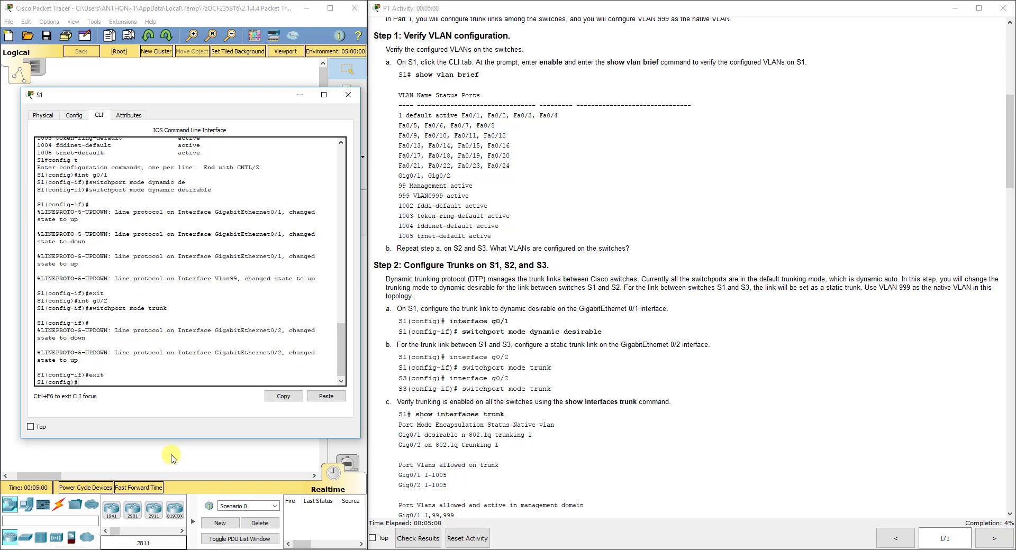
Highlight the entered g0/2 trunk command lines in S1's console
{"action": "scroll", "coordinate": [170, 257], "scroll_direction": "up", "scroll_amount": 2}
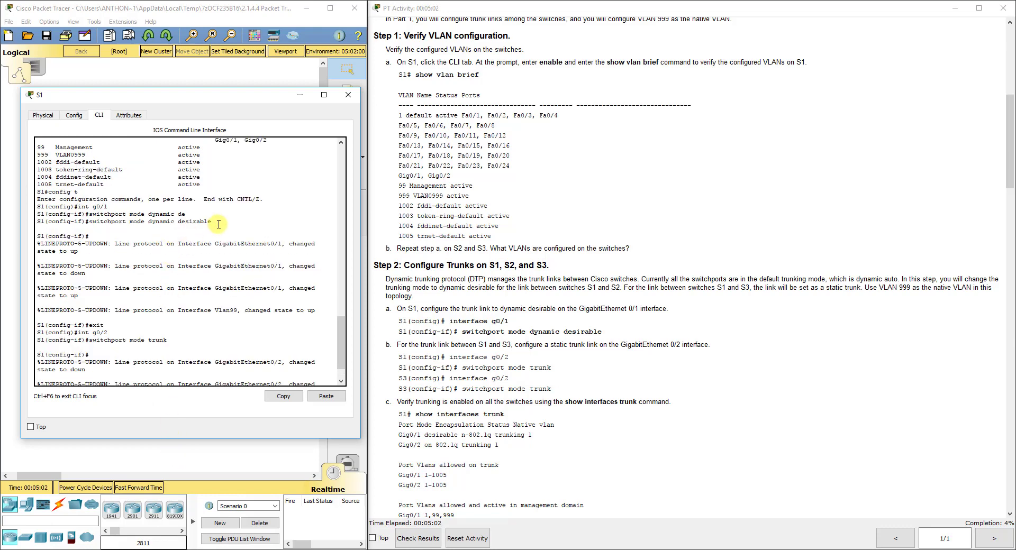
{"action": "left_click_drag", "start_coordinate": [214, 221], "coordinate": [35, 207]}
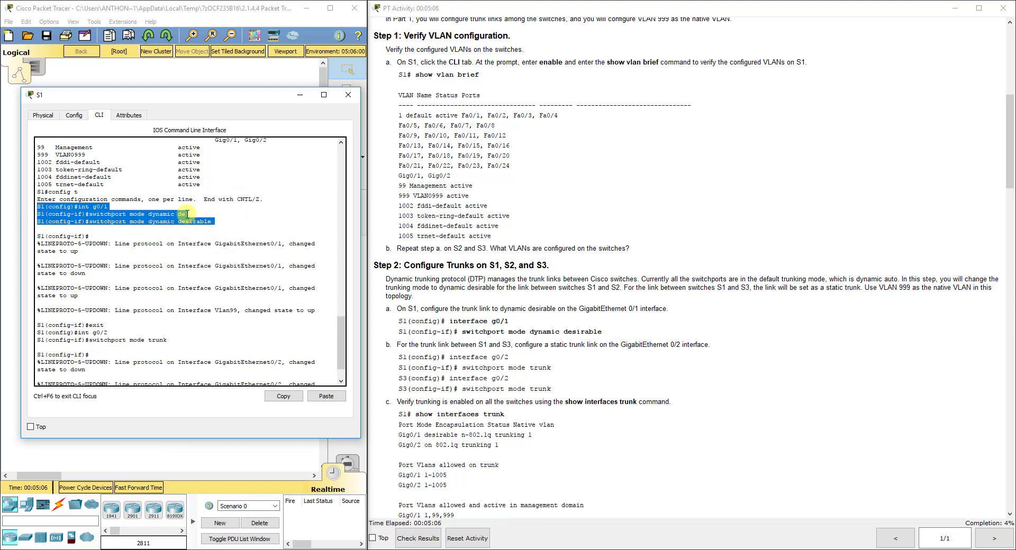
{"action": "scroll", "coordinate": [127, 304], "scroll_direction": "down", "scroll_amount": 2}
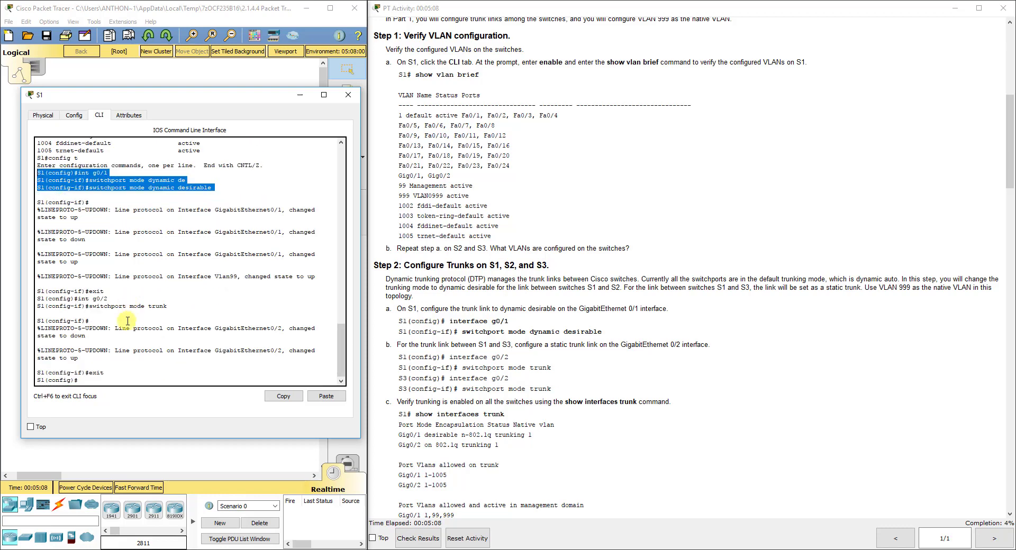
{"action": "left_click_drag", "start_coordinate": [168, 307], "coordinate": [38, 294]}
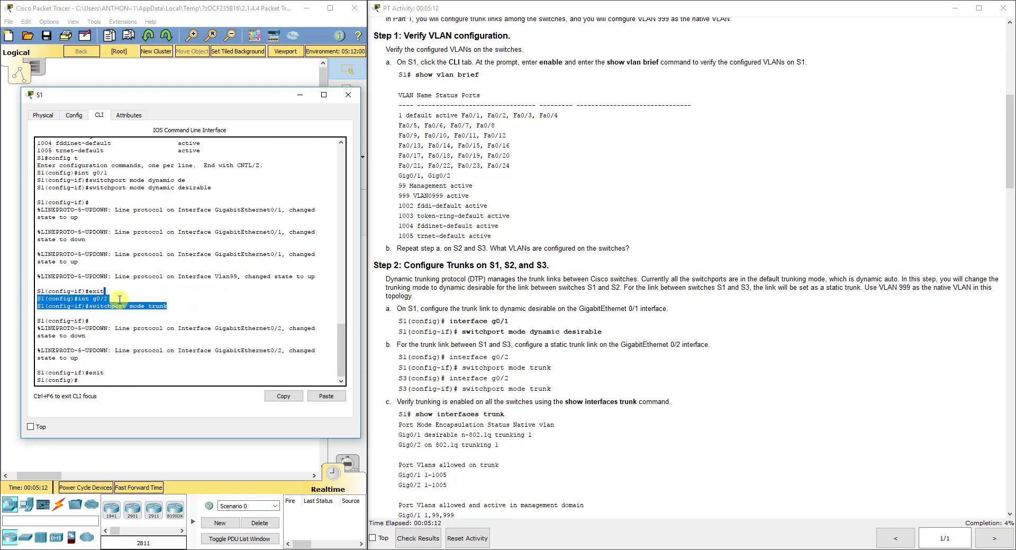
On S3, set interface G0/2 to switchport mode trunk, then close S3's window
{"action": "left_click", "coordinate": [188, 456]}
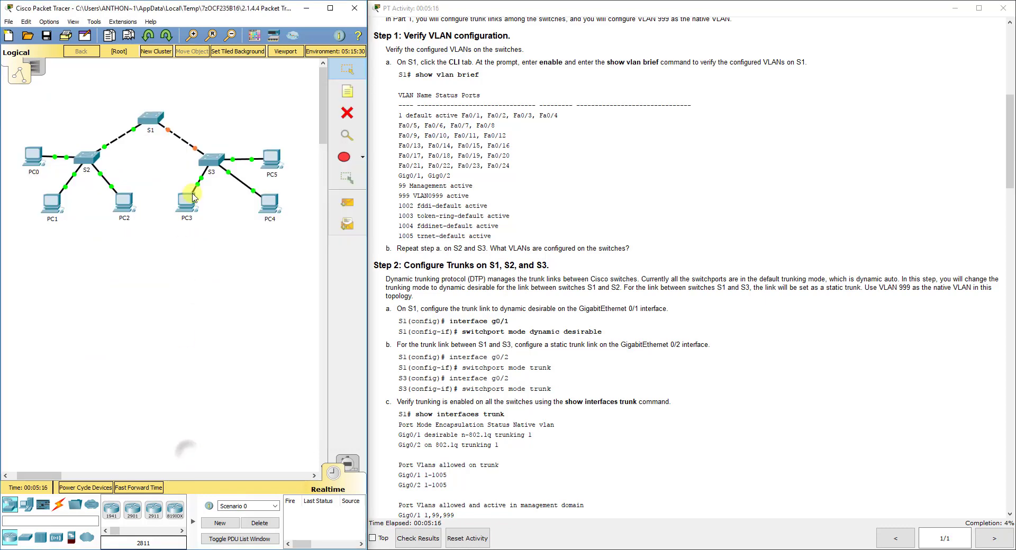
{"action": "left_click", "coordinate": [208, 164]}
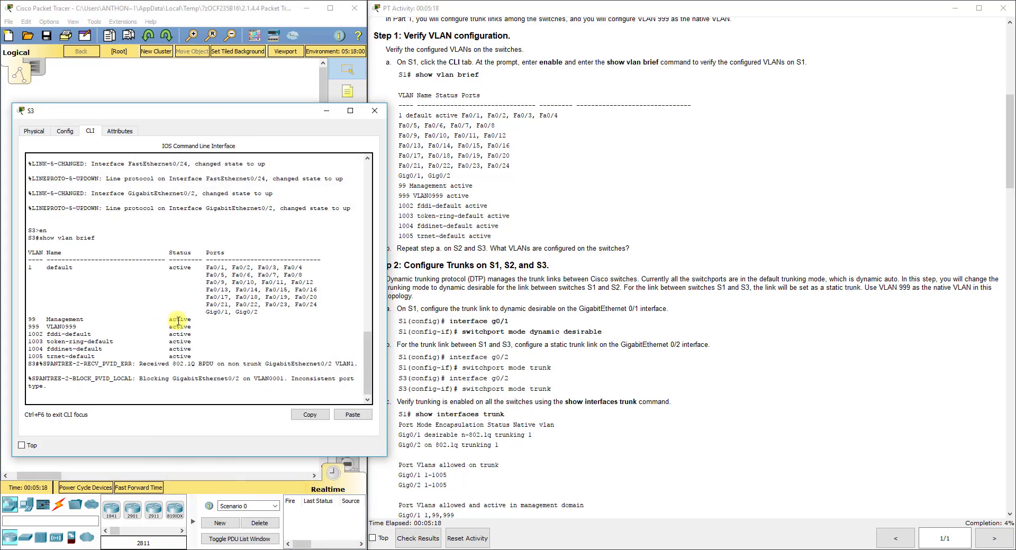
{"action": "left_click", "coordinate": [116, 400]}
{"action": "key", "text": "Return"}
{"action": "type", "text": "config t"}
{"action": "key", "text": "Return"}
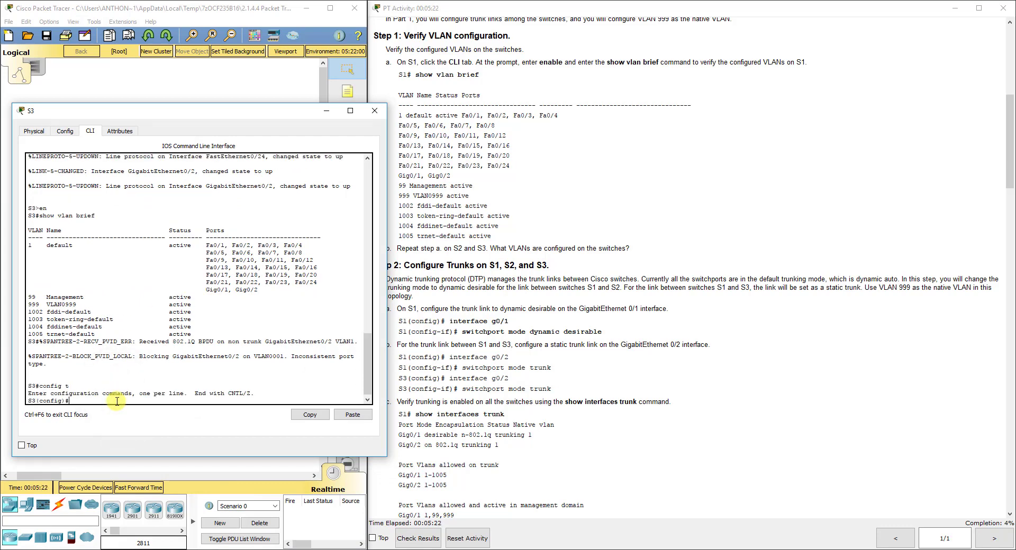
{"action": "type", "text": "int g0/2"}
{"action": "key", "text": "Return"}
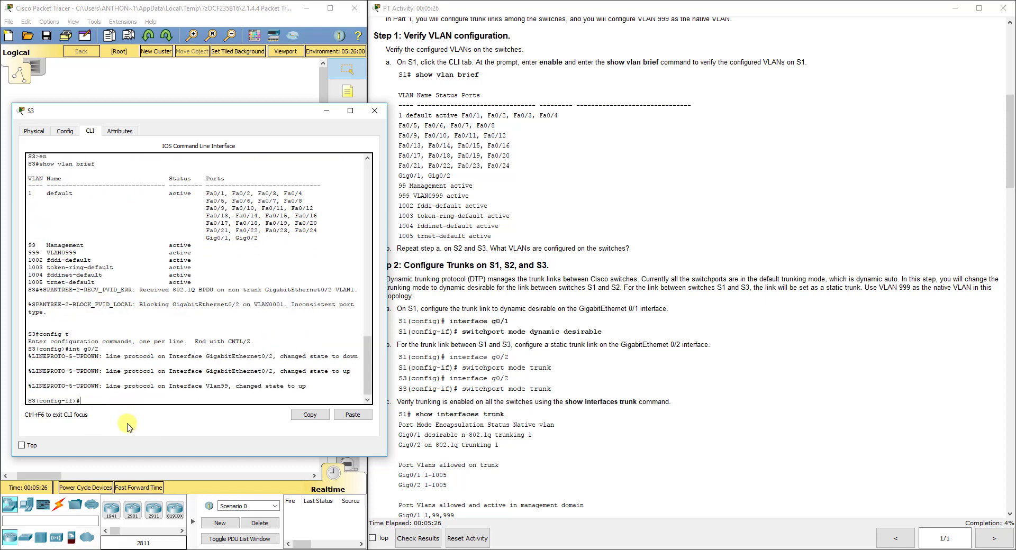
{"action": "type", "text": "switchport mode trunk"}
{"action": "key", "text": "Return"}
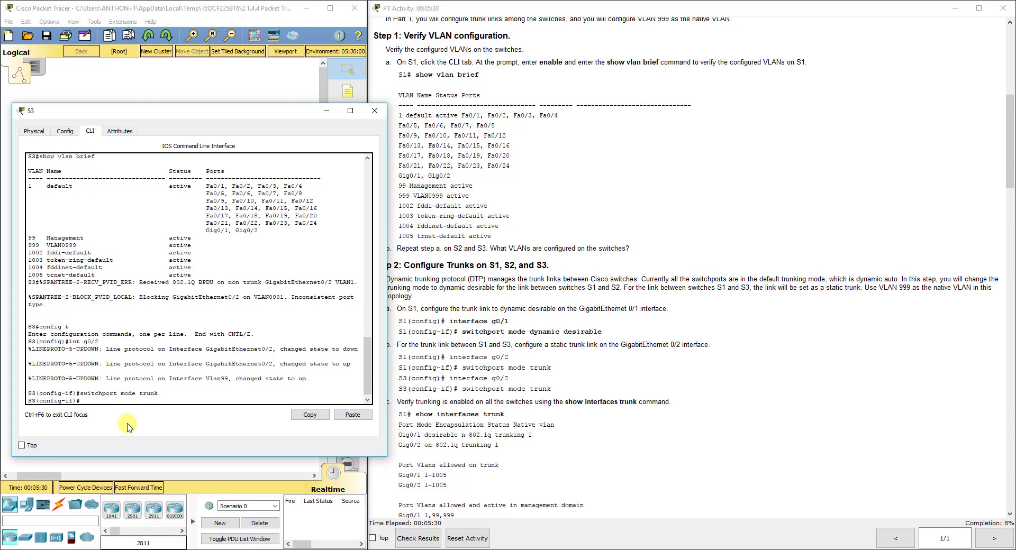
{"action": "left_click", "coordinate": [375, 111]}
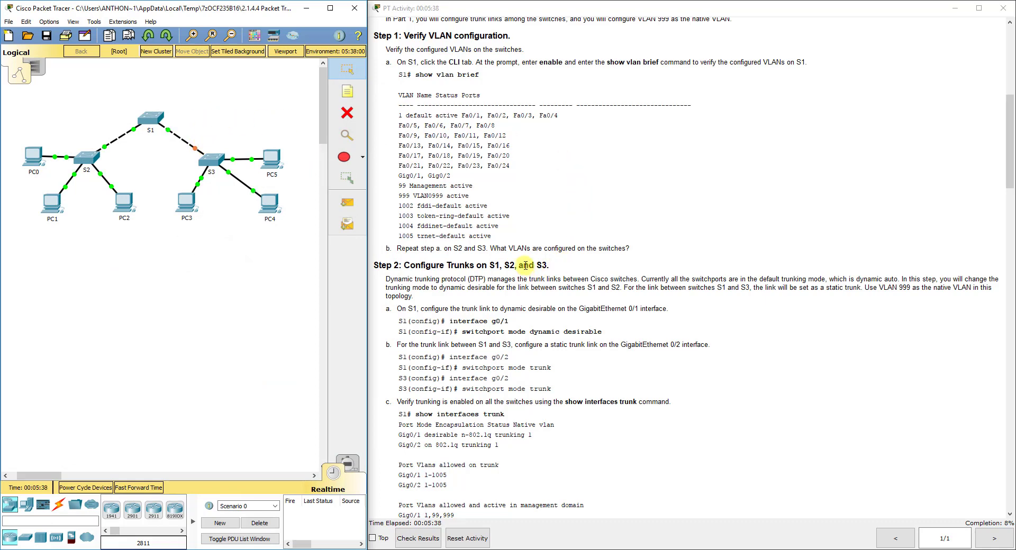
{"action": "scroll", "coordinate": [525, 266], "scroll_direction": "down", "scroll_amount": 4}
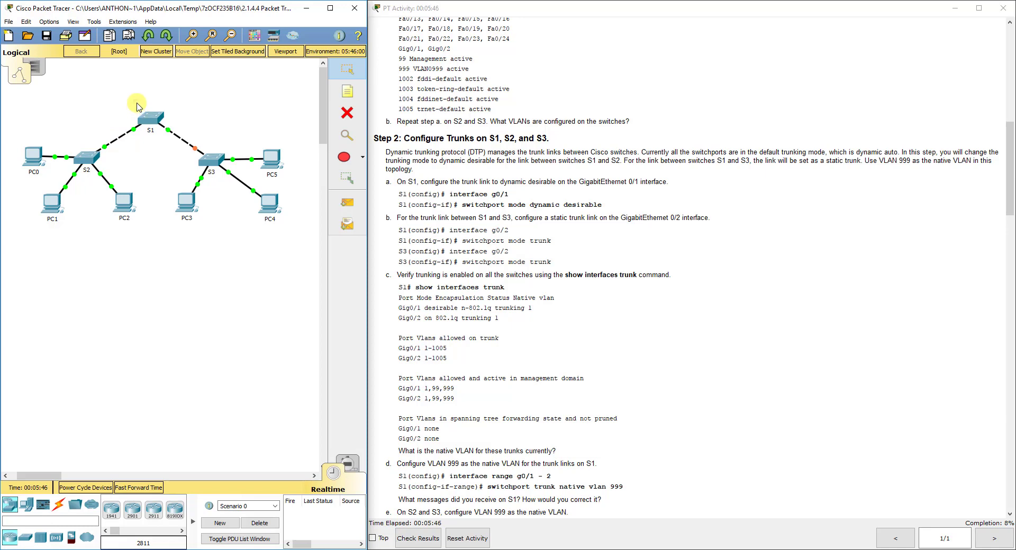
{"action": "left_click_drag", "start_coordinate": [137, 103], "coordinate": [97, 158]}
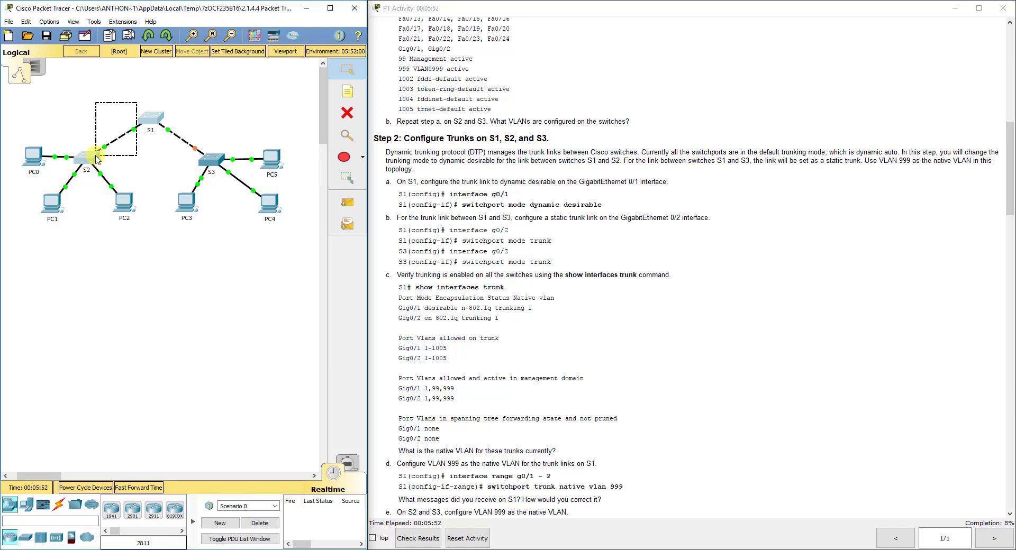
{"action": "left_click_drag", "start_coordinate": [97, 159], "coordinate": [97, 159]}
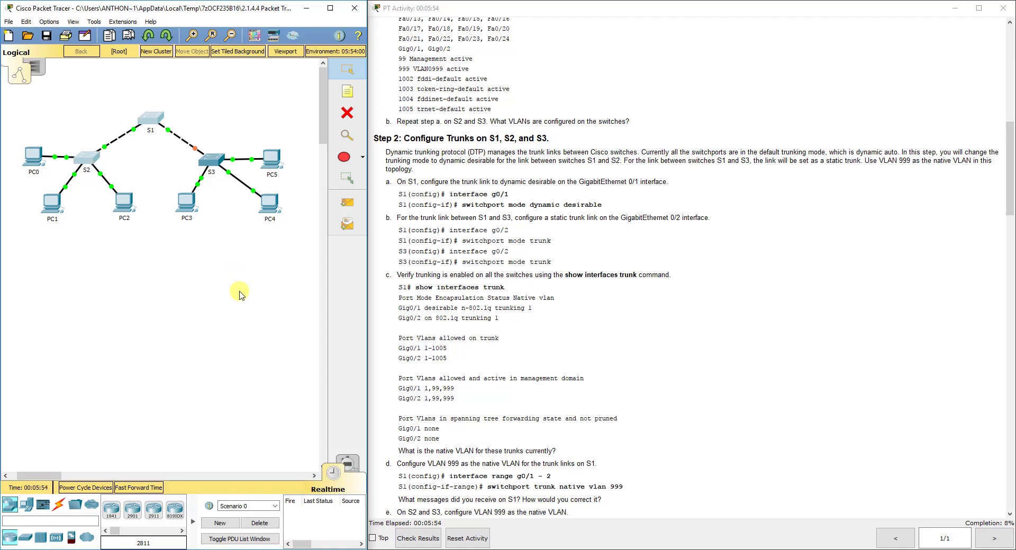
{"action": "left_click", "coordinate": [239, 294]}
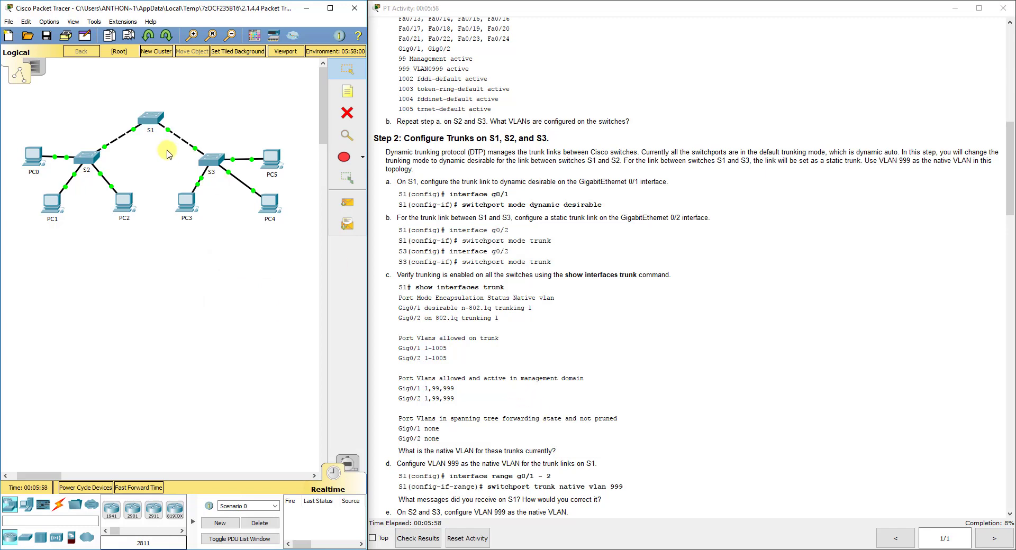
Run do show interfaces trunk on S1 and highlight the allowed VLAN lines for Gig0/1 and Gig0/2
{"action": "left_click", "coordinate": [151, 118]}
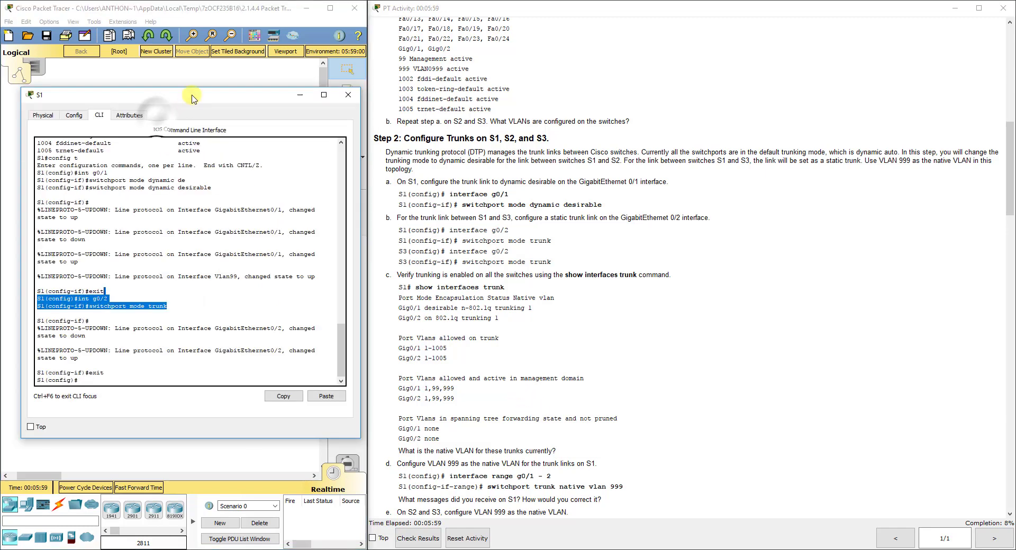
{"action": "left_click", "coordinate": [193, 375]}
{"action": "type", "text": "do show inter"}
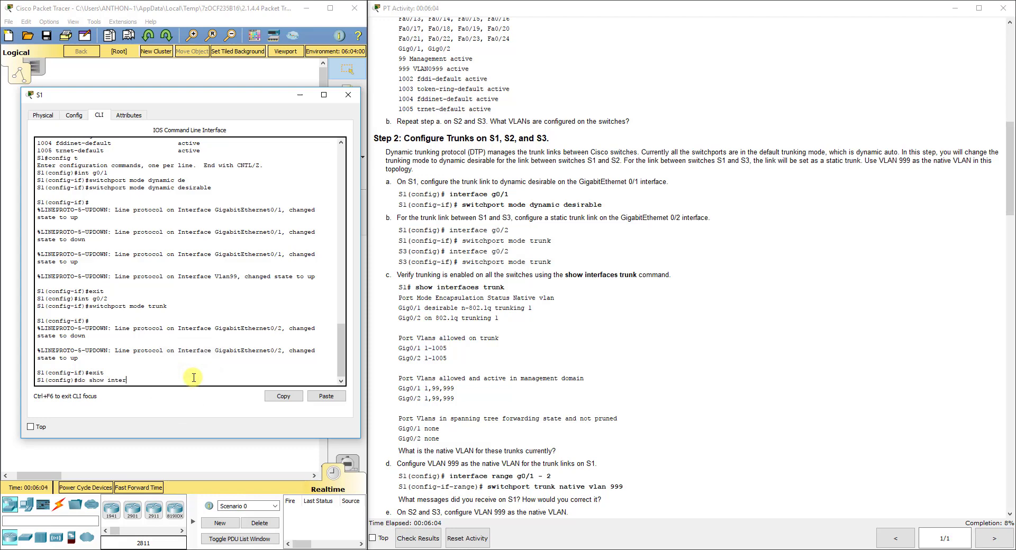
{"action": "type", "text": "faces trunk"}
{"action": "key", "text": "Return"}
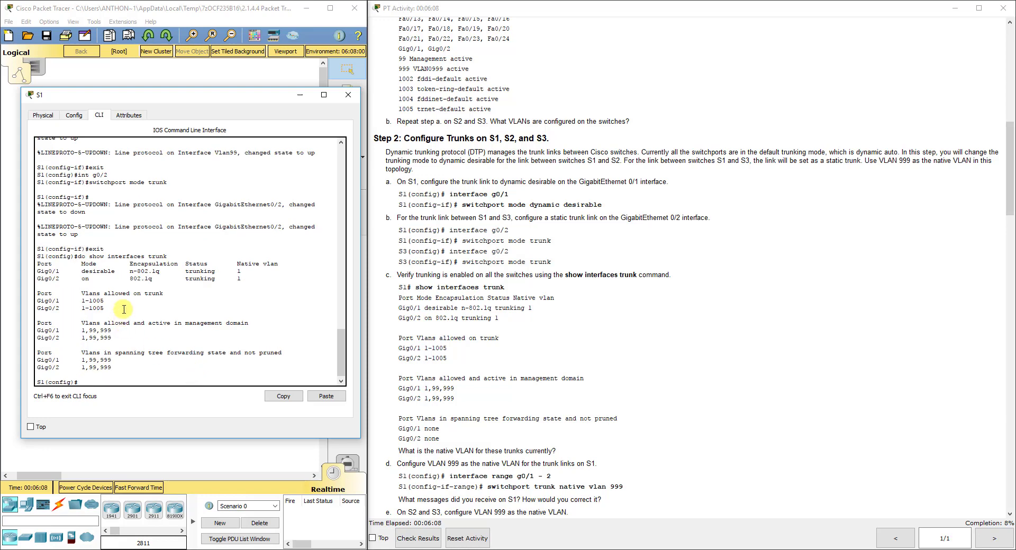
{"action": "left_click_drag", "start_coordinate": [105, 309], "coordinate": [37, 300]}
{"action": "left_click", "coordinate": [116, 384]}
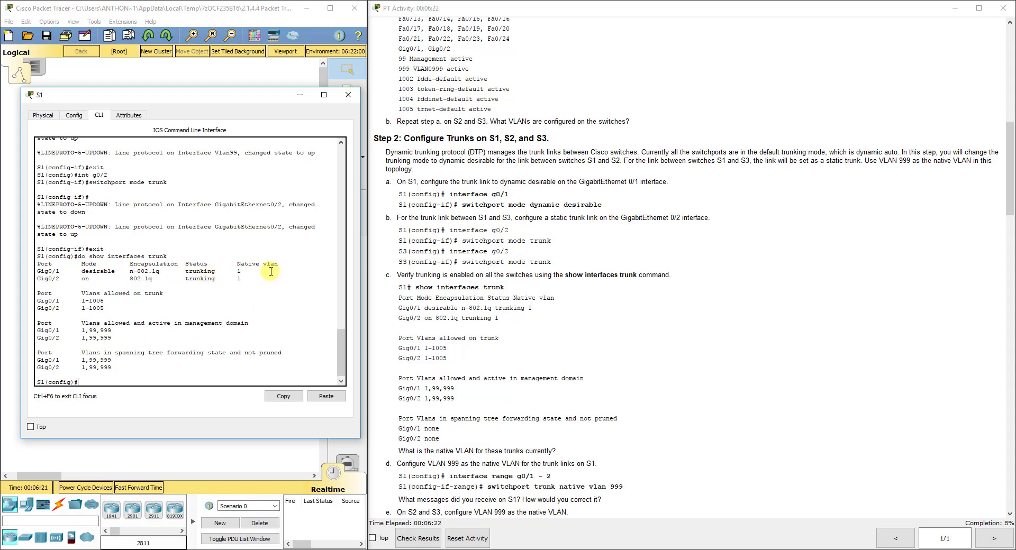
{"action": "scroll", "coordinate": [496, 356], "scroll_direction": "down", "scroll_amount": 3}
{"action": "scroll", "coordinate": [496, 355], "scroll_direction": "down", "scroll_amount": 4}
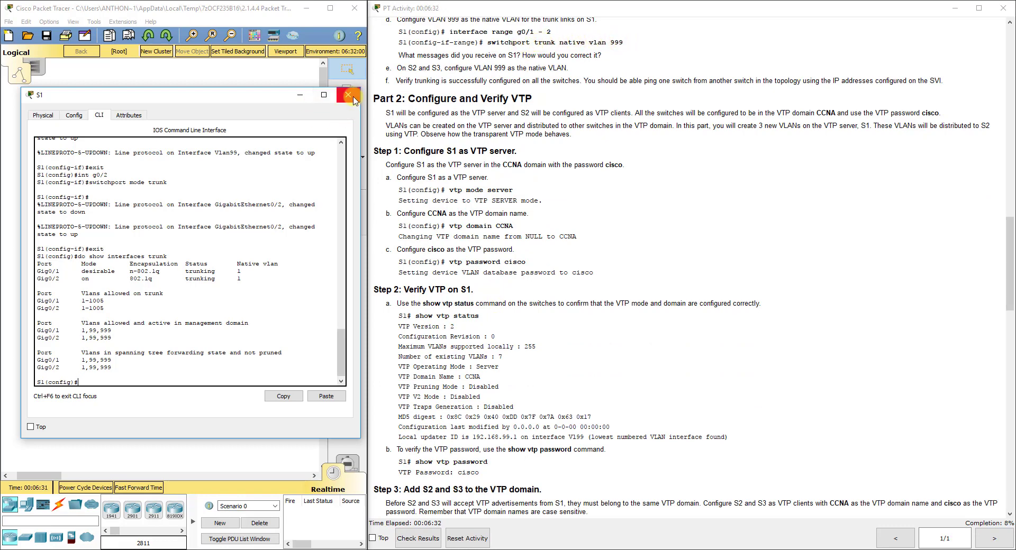
Apply switchport trunk native vlan 999 to S1's int range g0/1-2, then exit
{"action": "left_click", "coordinate": [169, 382]}
{"action": "type", "text": "i"}
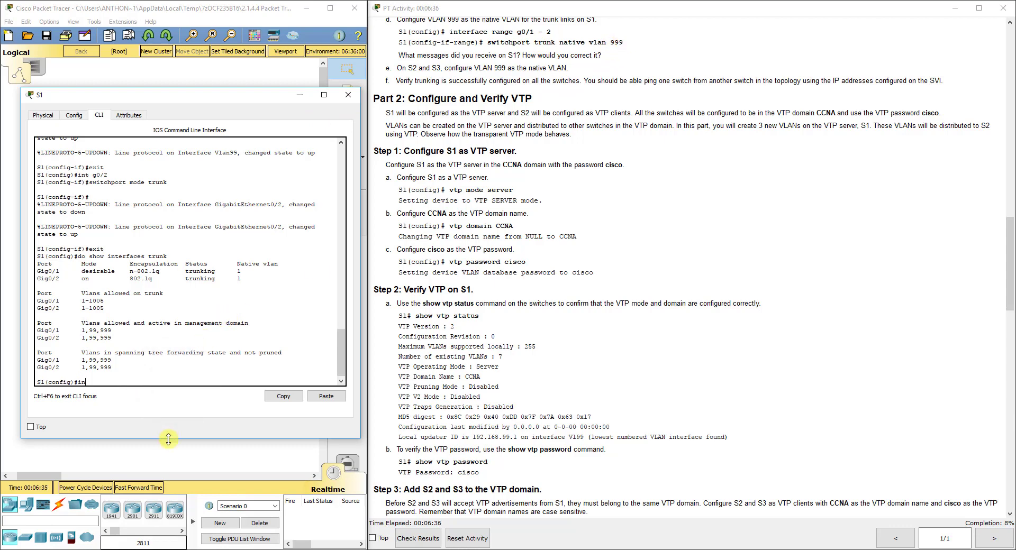
{"action": "type", "text": "nt range g0/1-2"}
{"action": "key", "text": "Return"}
{"action": "type", "text": "switchport trunk native vlan 999"}
{"action": "key", "text": "Return"}
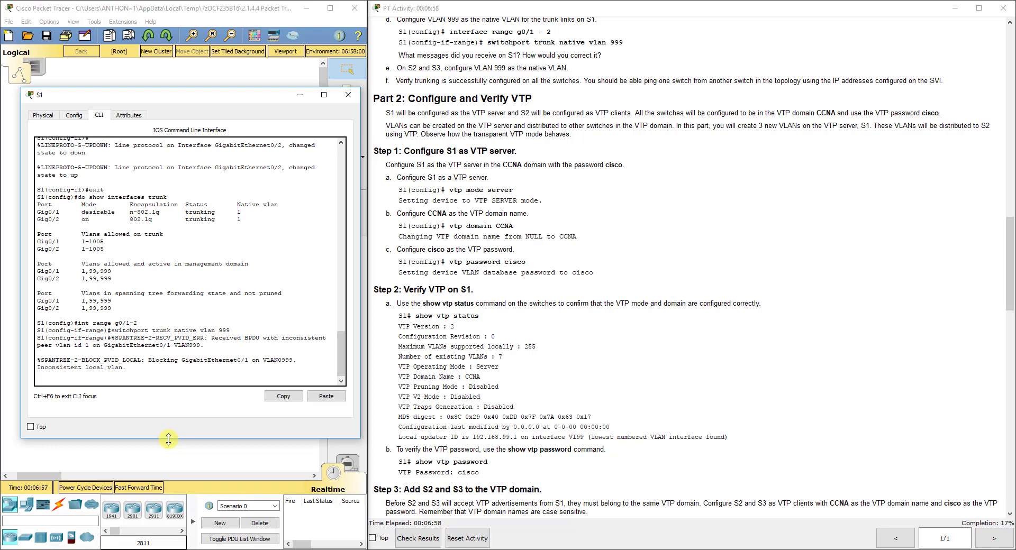
{"action": "key", "text": "Return"}
{"action": "type", "text": "exit"}
{"action": "key", "text": "Return"}
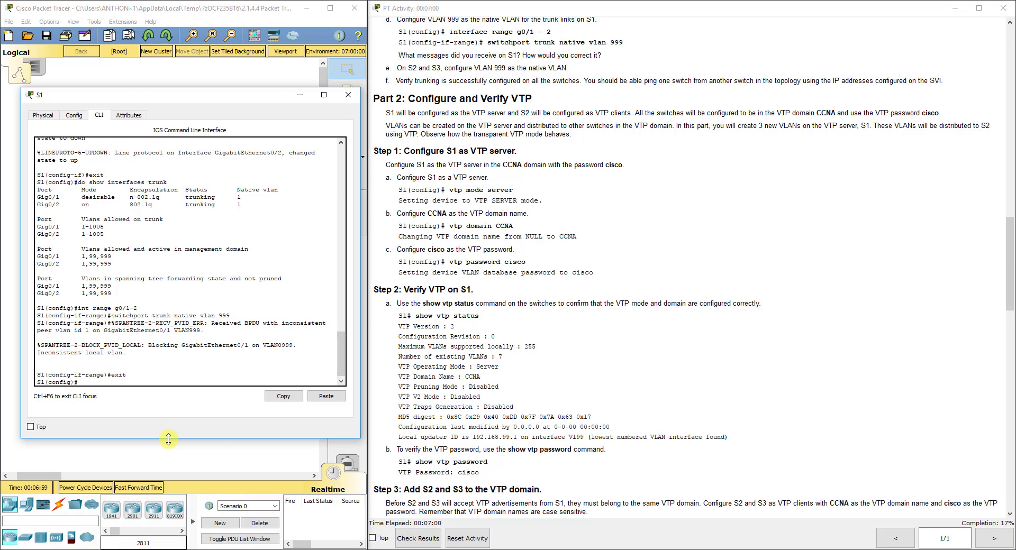
On S2, enter config mode, select g0/1 and apply switchport trunk native vlan 999
{"action": "left_click", "coordinate": [231, 82]}
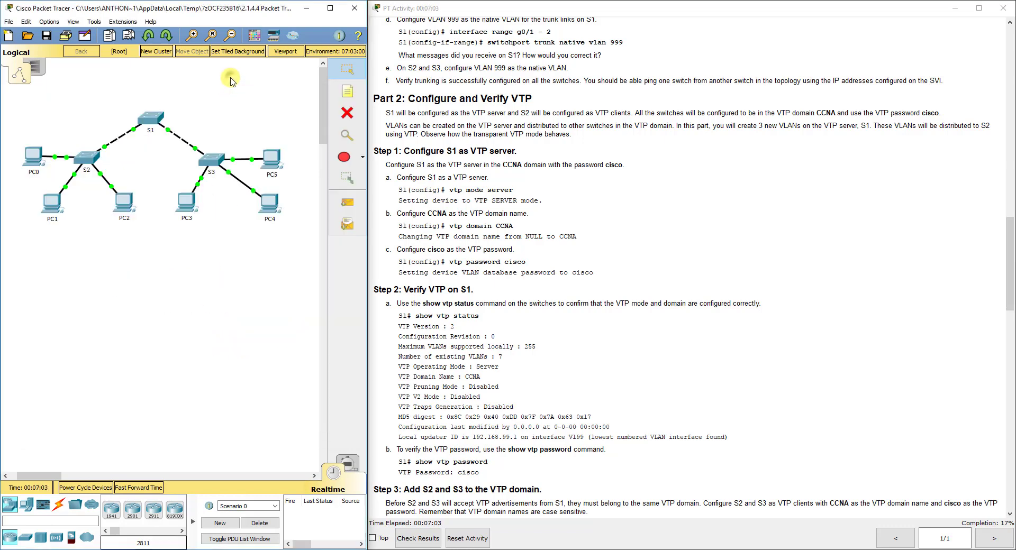
{"action": "left_click", "coordinate": [91, 153]}
{"action": "key", "text": "Return"}
{"action": "type", "text": "i"}
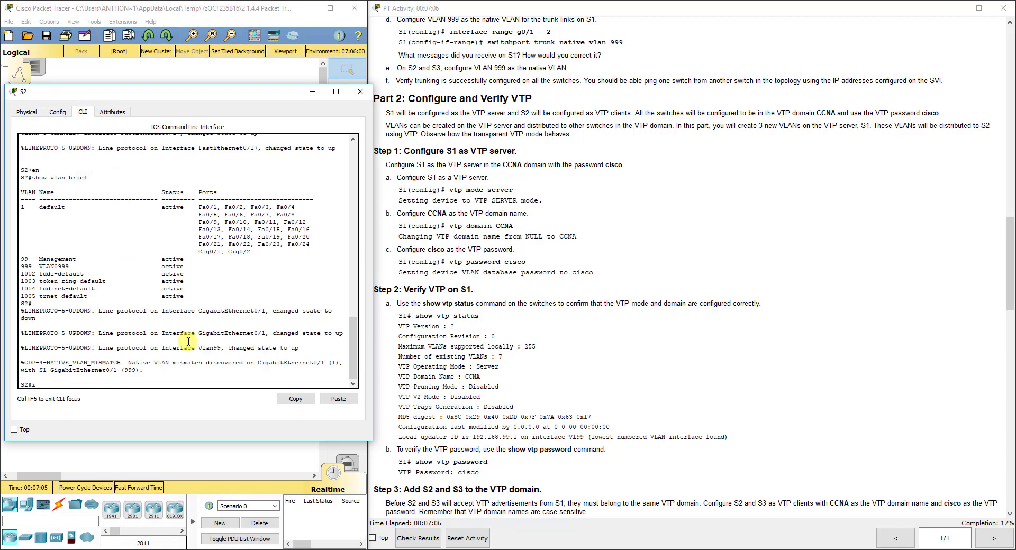
{"action": "type", "text": "nt g0/1"}
{"action": "key", "text": "Return"}
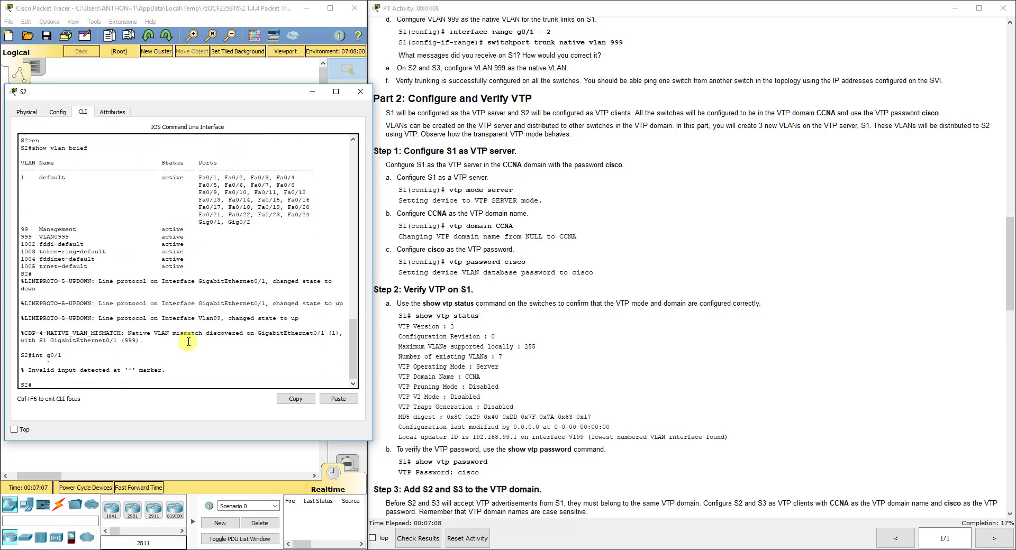
{"action": "type", "text": "config t"}
{"action": "key", "text": "Return"}
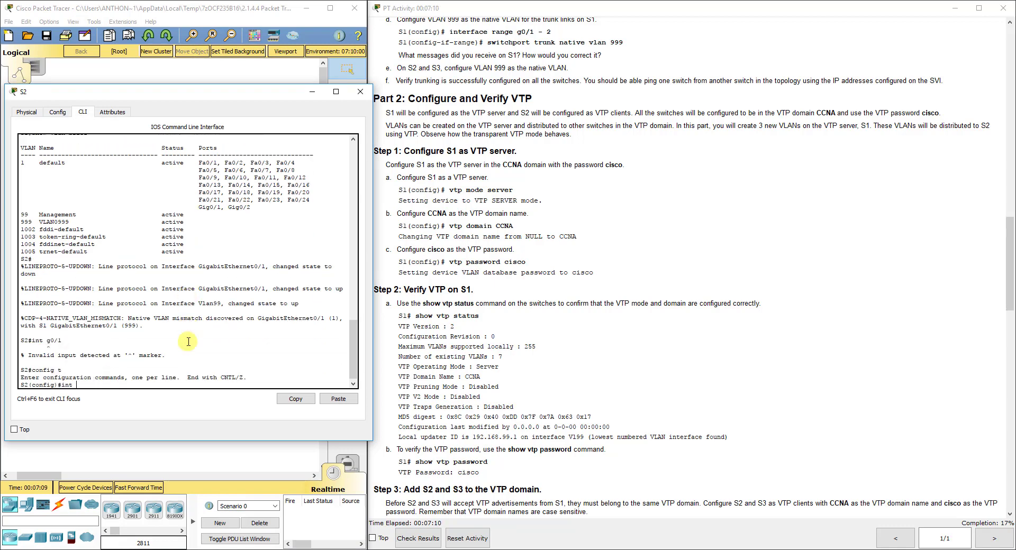
{"action": "type", "text": "g0/1"}
{"action": "key", "text": "Return"}
{"action": "type", "text": "int g0/1"}
{"action": "key", "text": "Return"}
{"action": "type", "text": "swtic"}
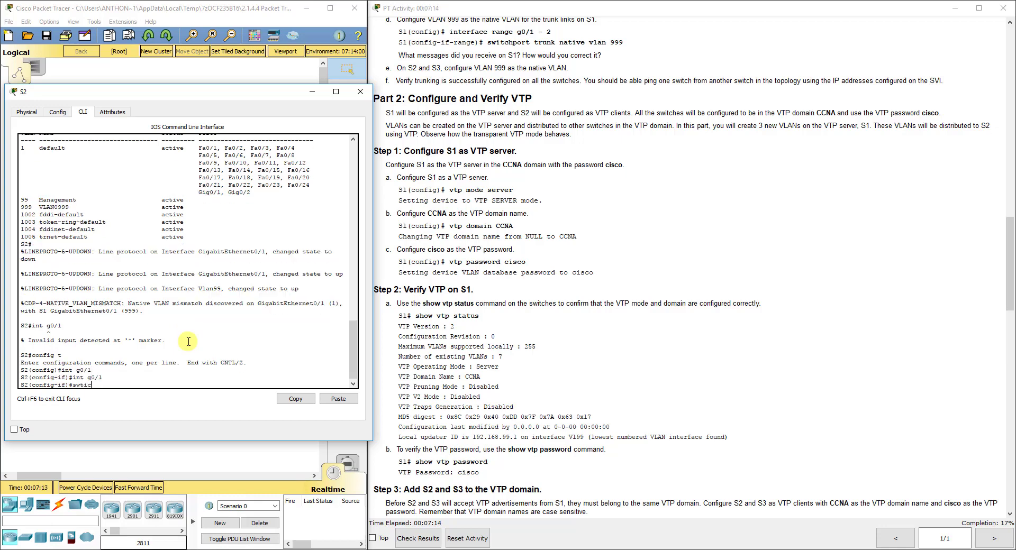
{"action": "type", "text": "h"}
{"action": "key", "text": "BackSpace"}
{"action": "key", "text": "BackSpace"}
{"action": "key", "text": "BackSpace"}
{"action": "key", "text": "BackSpace"}
{"action": "type", "text": "itchport trunk native vlan 999"}
{"action": "key", "text": "Return"}
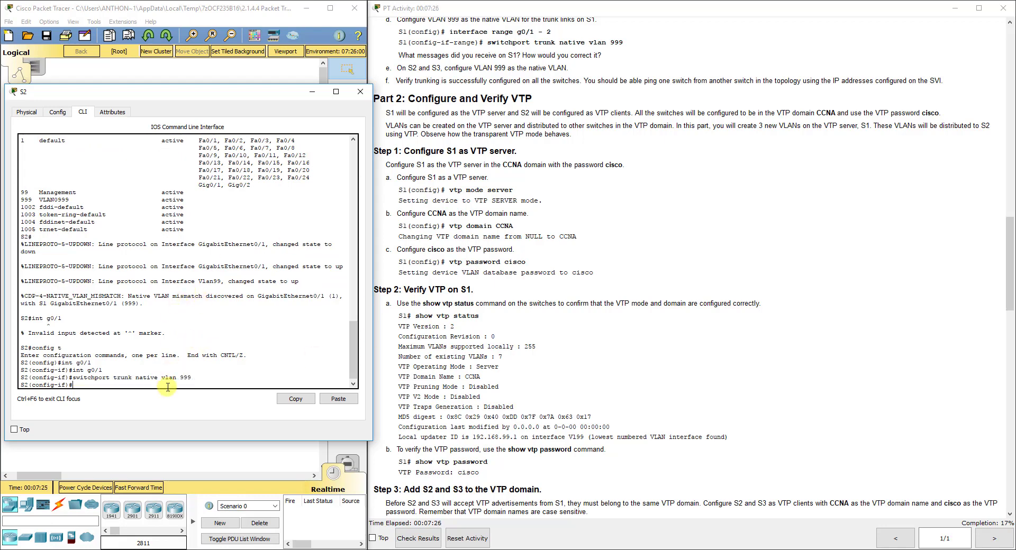
Open S3's command line and apply switchport trunk native vlan 999 on its g0/2
{"action": "left_click", "coordinate": [166, 455]}
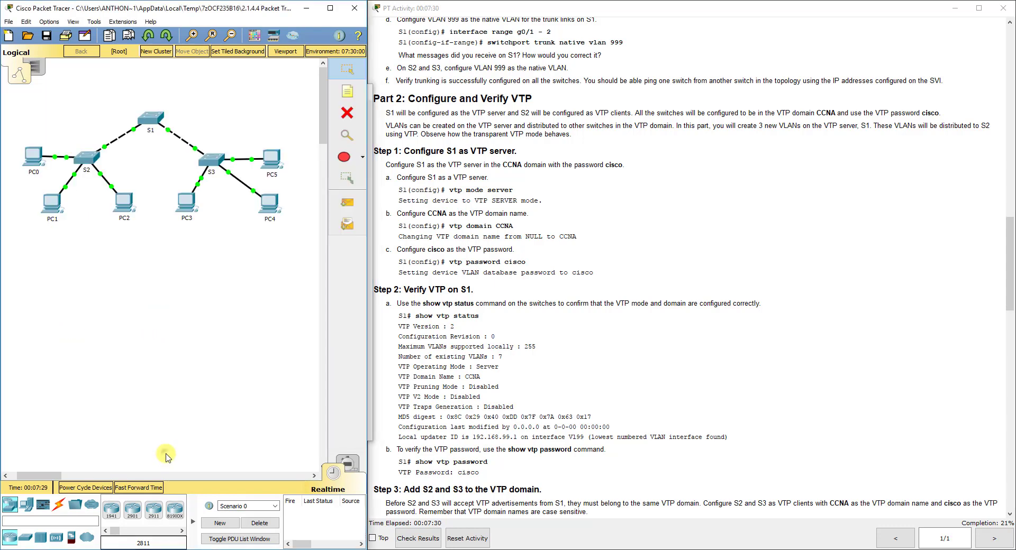
{"action": "left_click", "coordinate": [149, 112]}
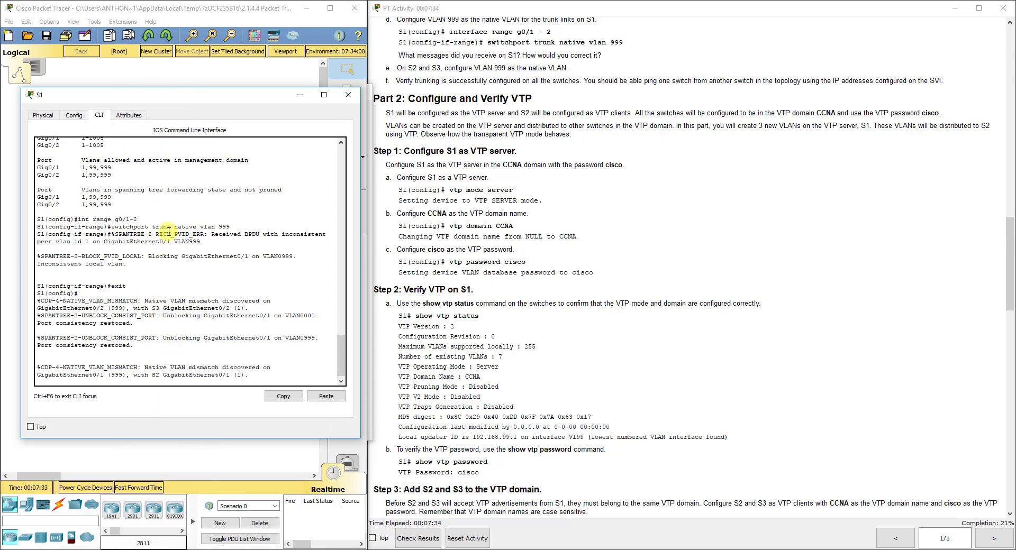
{"action": "left_click", "coordinate": [260, 75]}
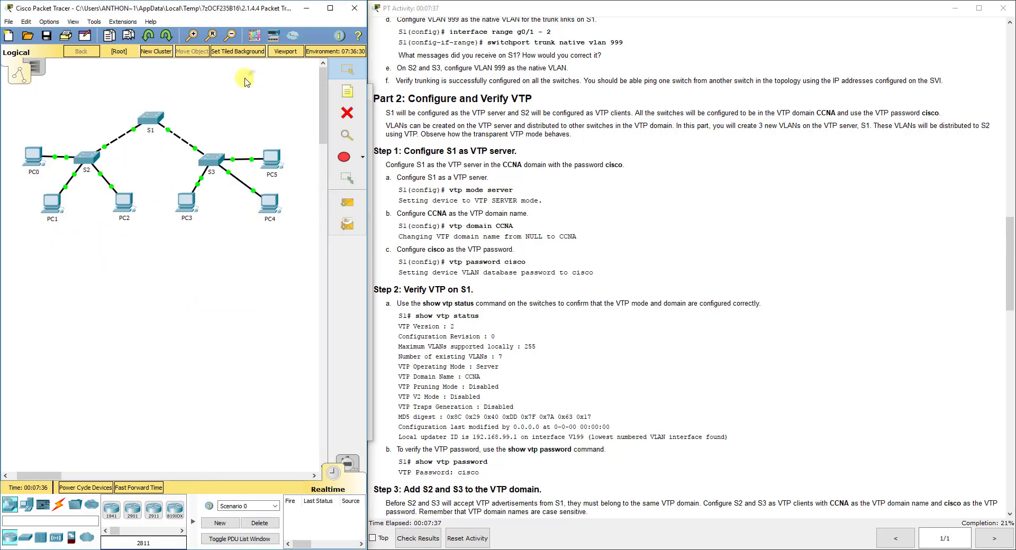
{"action": "left_click", "coordinate": [211, 160]}
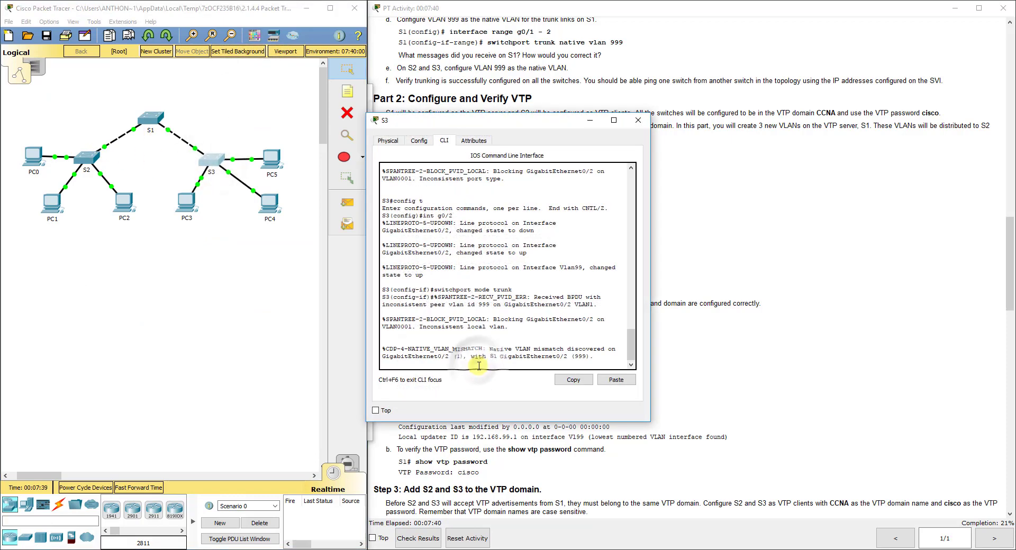
{"action": "key", "text": "Return"}
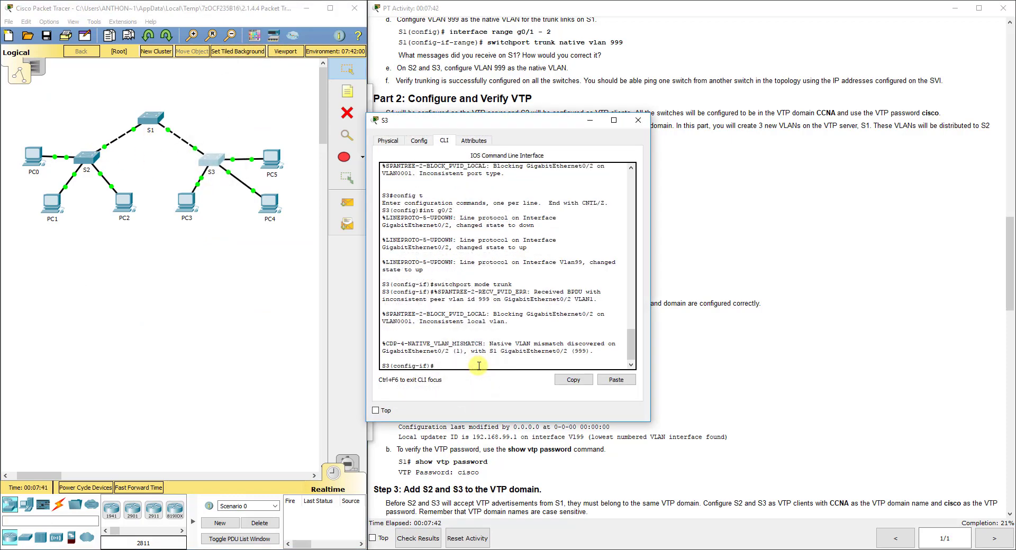
{"action": "type", "text": "switchport"}
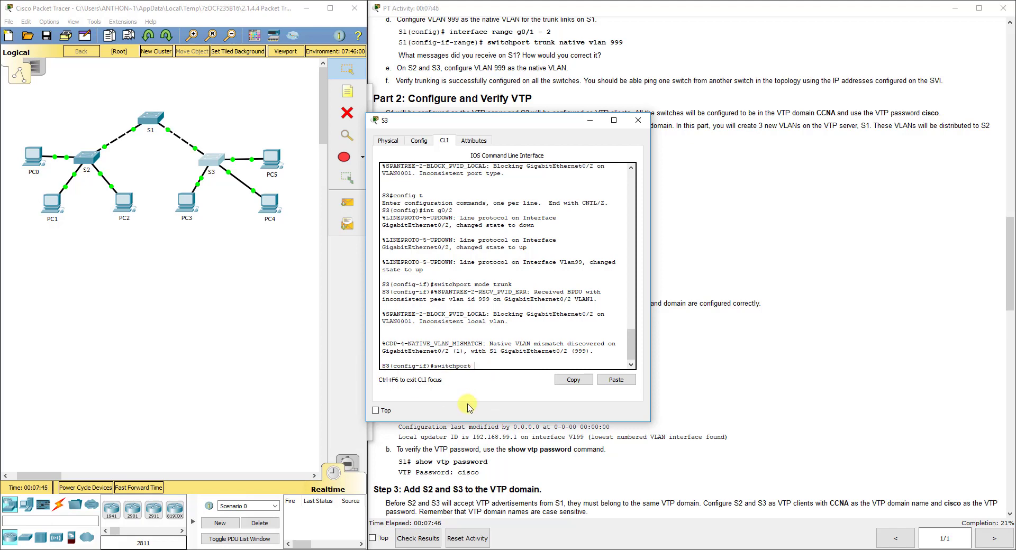
{"action": "type", "text": " trunk native vlan 999"}
{"action": "key", "text": "Return"}
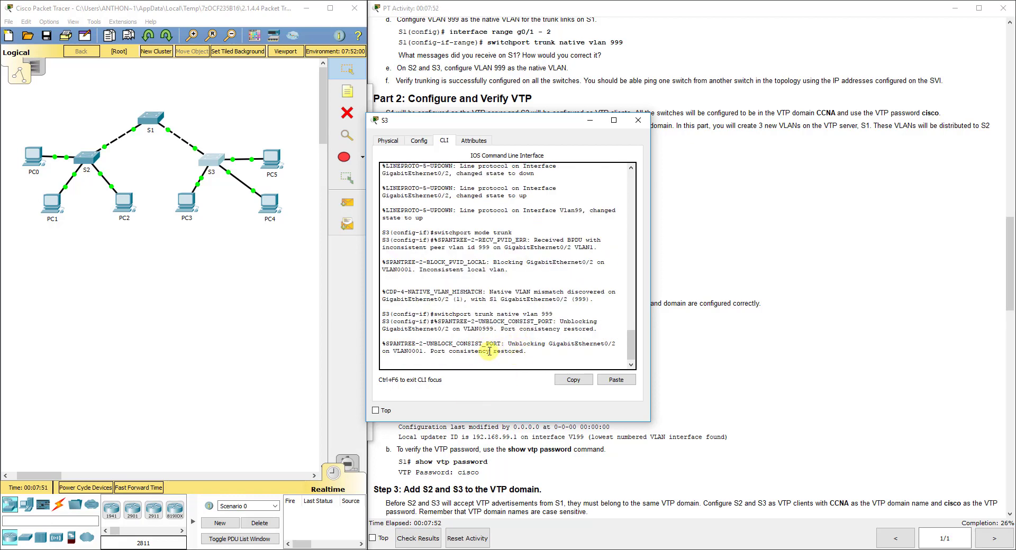
Close S3, reopen S1's console and highlight the G0/1 native VLAN mismatch message (999 vs 1)
{"action": "left_click", "coordinate": [638, 120]}
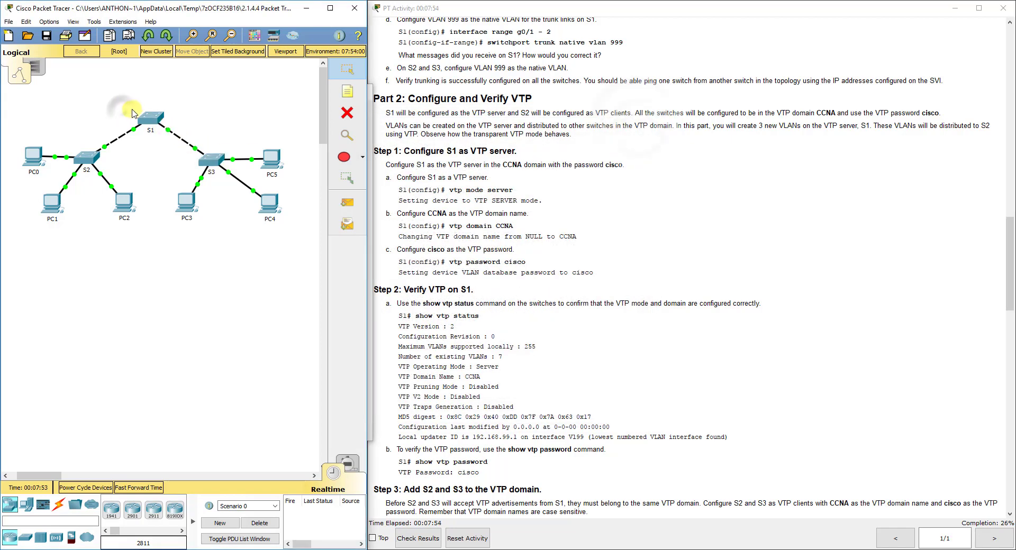
{"action": "left_click_drag", "start_coordinate": [132, 108], "coordinate": [103, 151]}
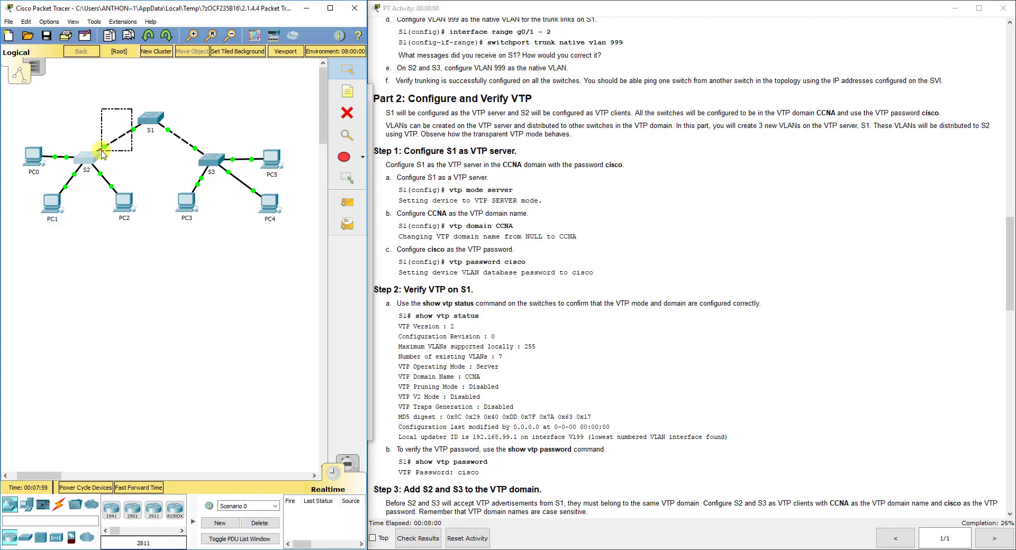
{"action": "left_click_drag", "start_coordinate": [102, 153], "coordinate": [102, 152]}
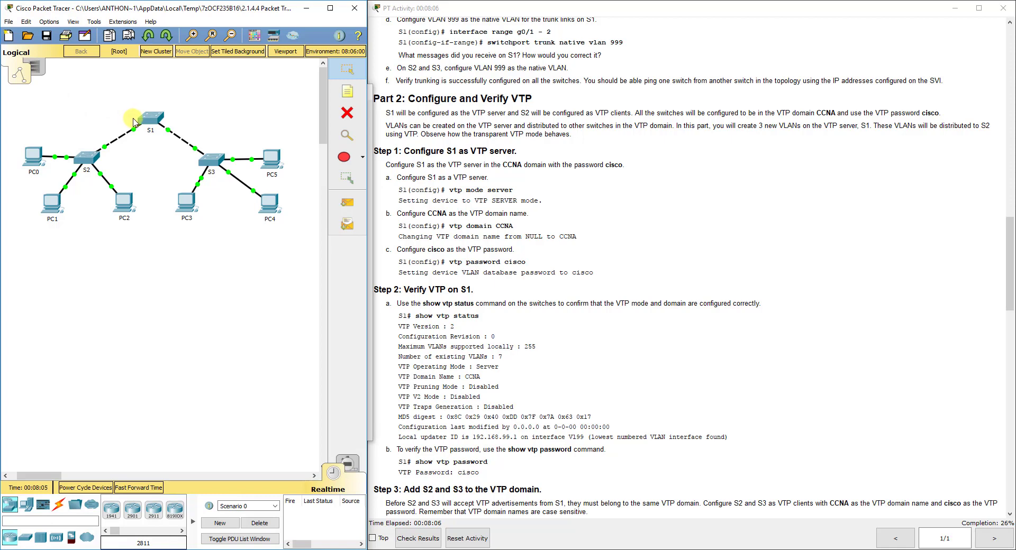
{"action": "left_click", "coordinate": [156, 120]}
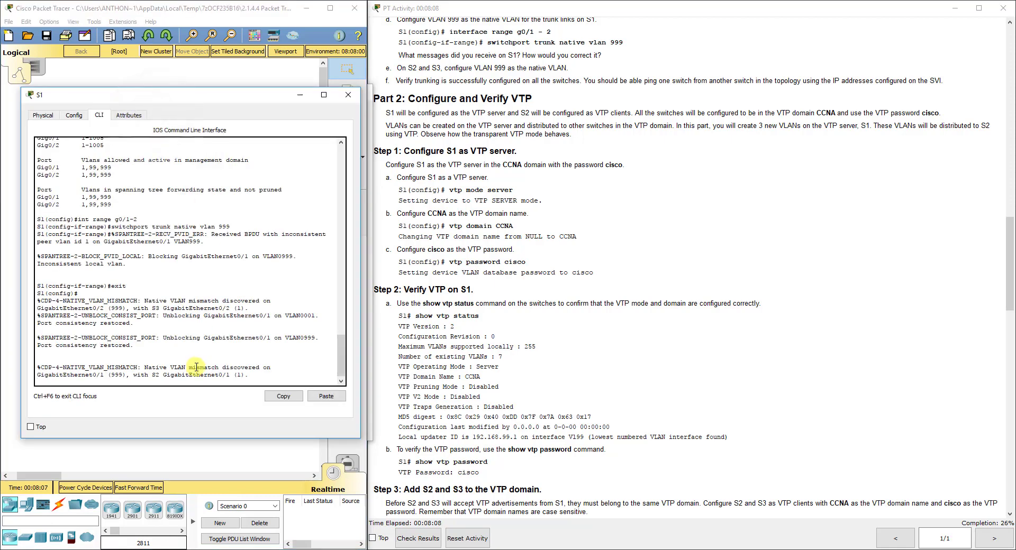
{"action": "key", "text": "Return"}
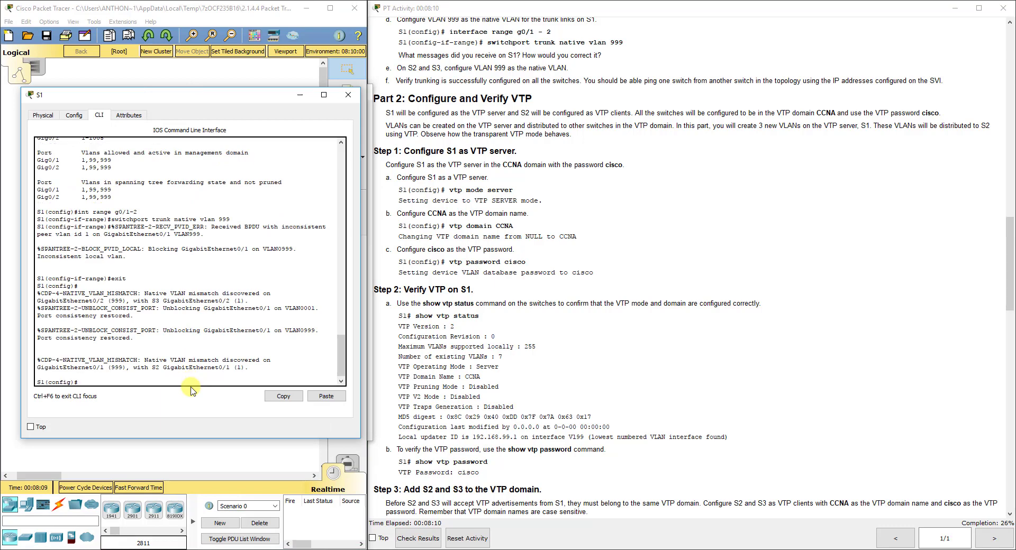
{"action": "left_click_drag", "start_coordinate": [249, 368], "coordinate": [31, 361]}
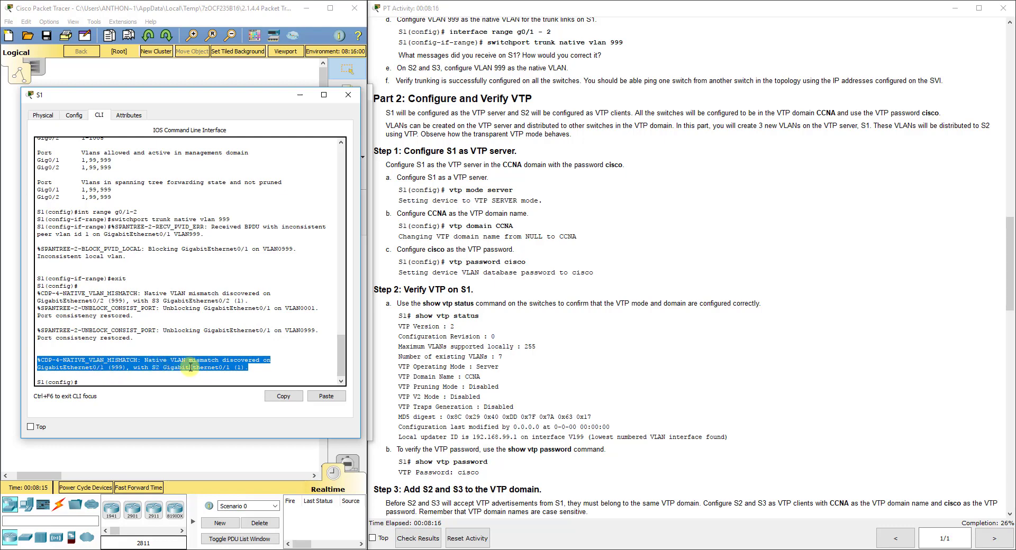
{"action": "left_click", "coordinate": [173, 380]}
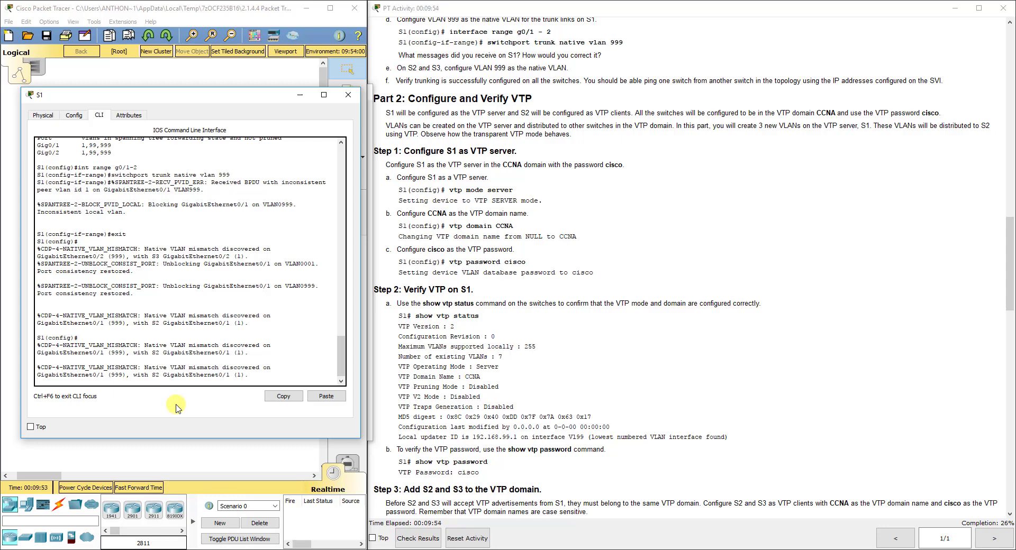
{"action": "key", "text": "Return"}
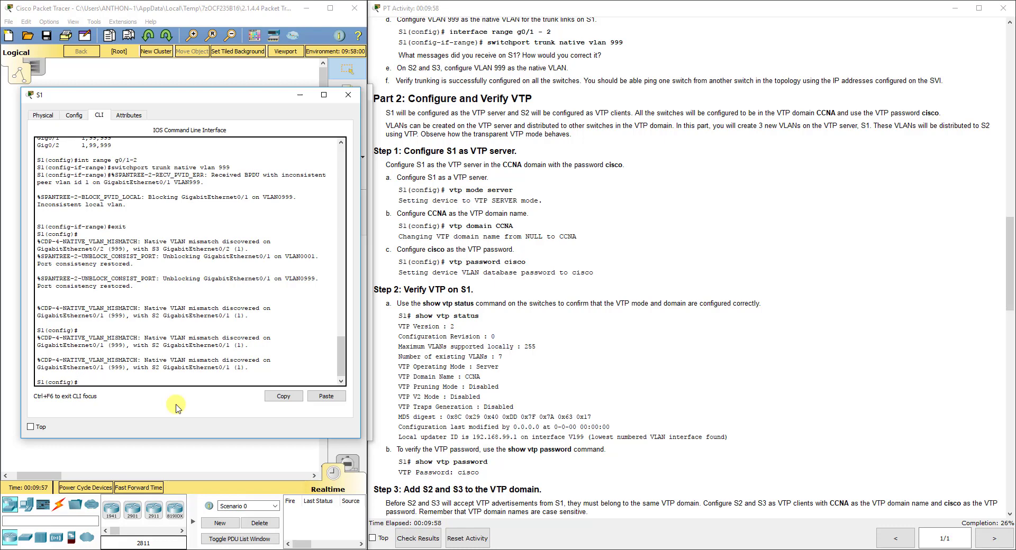
{"action": "type", "text": "svtp mode server"}
{"action": "key", "text": "Return"}
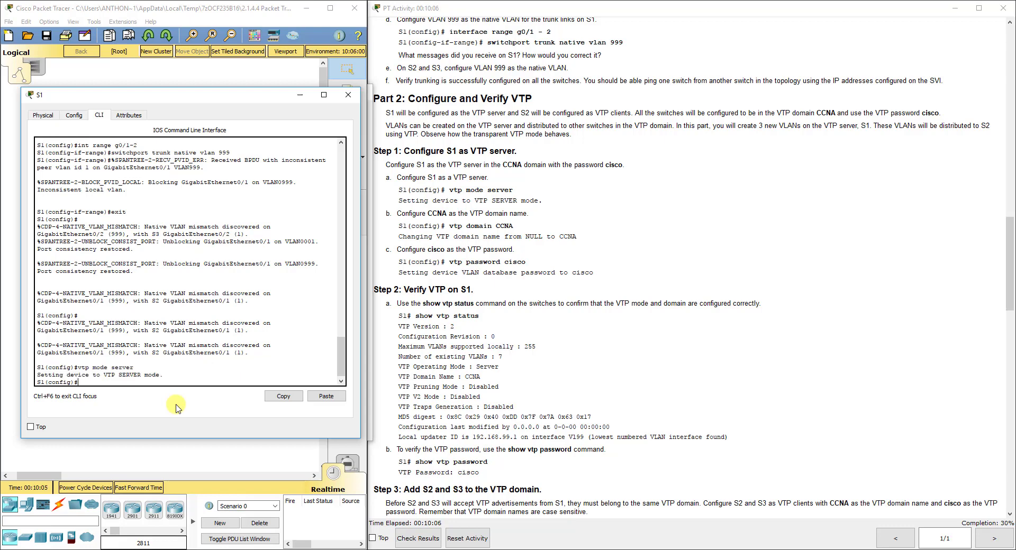
{"action": "type", "text": "vt"}
{"action": "type", "text": "[ "}
{"action": "type", "text": "domain"}
{"action": "type", "text": " VVNA"}
{"action": "key", "text": "BackSpace"}
{"action": "key", "text": "BackSpace"}
{"action": "key", "text": "BackSpace"}
{"action": "type", "text": "CCNA"}
{"action": "key", "text": "Return"}
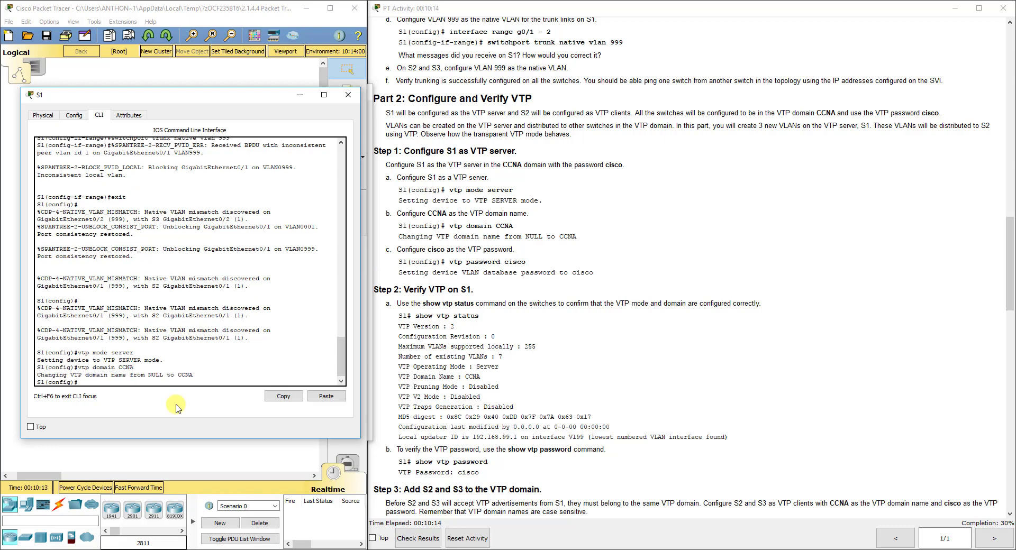
{"action": "type", "text": "vtp"}
{"action": "type", "text": " passowrd"}
{"action": "key", "text": "BackSpace"}
{"action": "key", "text": "BackSpace"}
{"action": "key", "text": "BackSpace"}
{"action": "type", "text": "word cisco"}
{"action": "key", "text": "Return"}
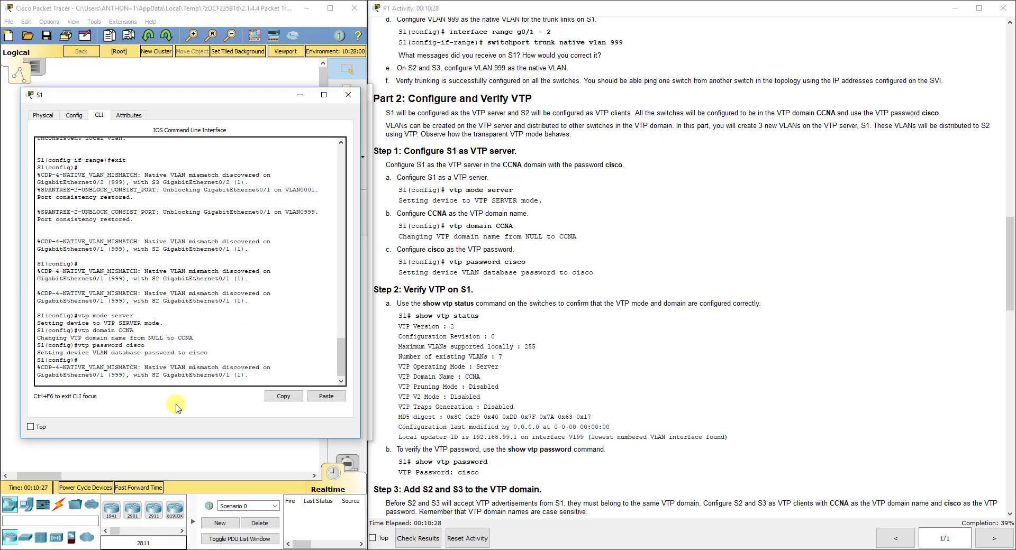
Check S1's VTP status with 'do show vtp status' from global config mode
{"action": "key", "text": "Return"}
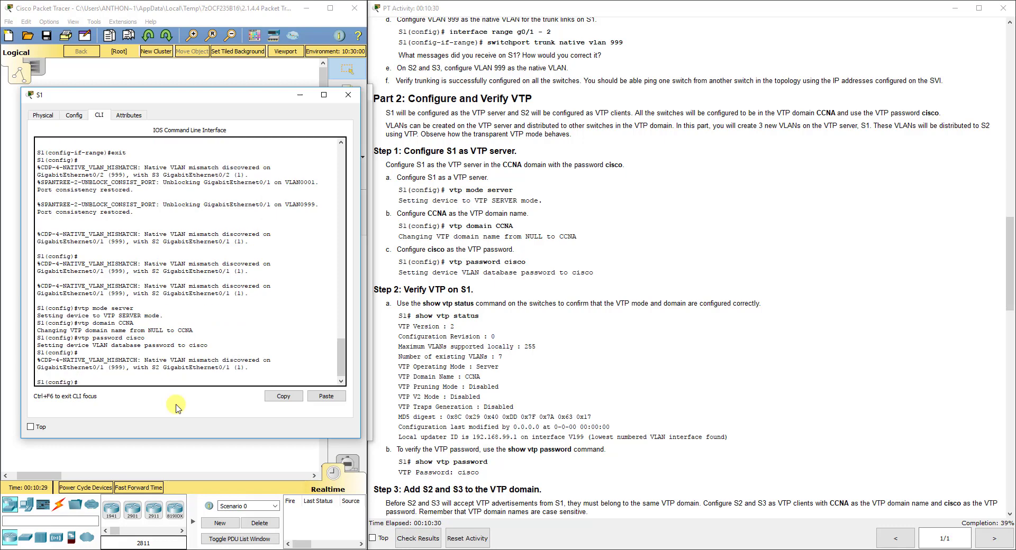
{"action": "type", "text": "how vtp status"}
{"action": "key", "text": "Return"}
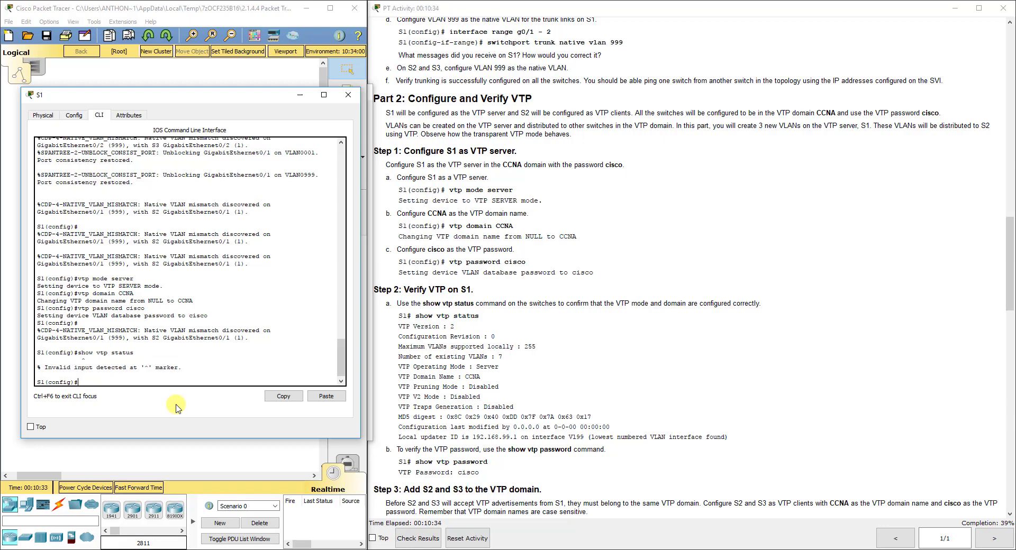
{"action": "type", "text": "do show vtp status"}
{"action": "key", "text": "Return"}
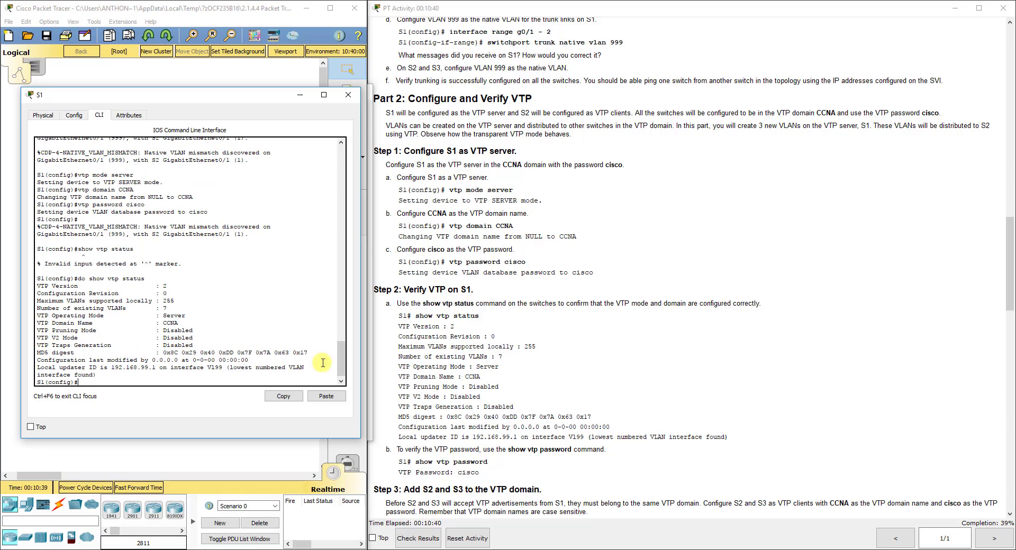
Verify S1's VTP password with 'do show vtp password'
{"action": "left_click", "coordinate": [521, 377]}
{"action": "scroll", "coordinate": [522, 365], "scroll_direction": "down", "scroll_amount": 2}
{"action": "scroll", "coordinate": [523, 360], "scroll_direction": "down", "scroll_amount": 3}
{"action": "left_click", "coordinate": [157, 377]}
{"action": "type", "text": "show vtp password"}
{"action": "key", "text": "Return"}
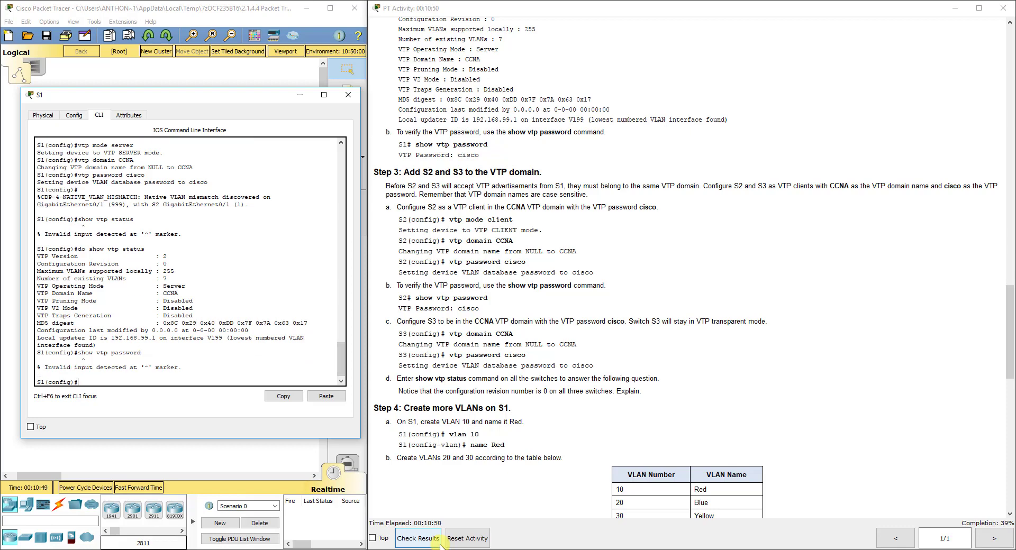
{"action": "key", "text": "Up"}
{"action": "type", "text": "do"}
{"action": "key", "text": "Return"}
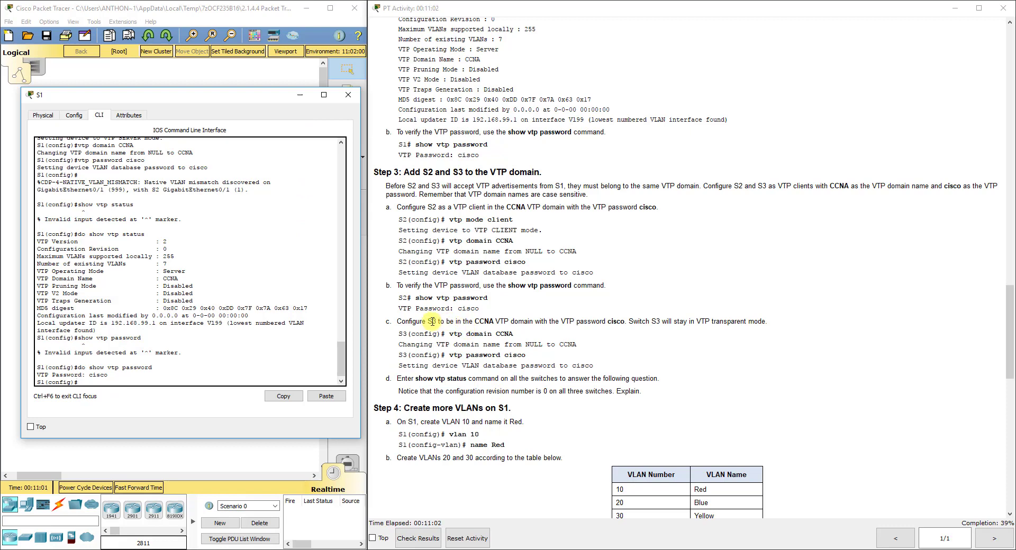
On S2, leave interface mode and make it a VTP client in domain CCNA
{"action": "left_click", "coordinate": [348, 95]}
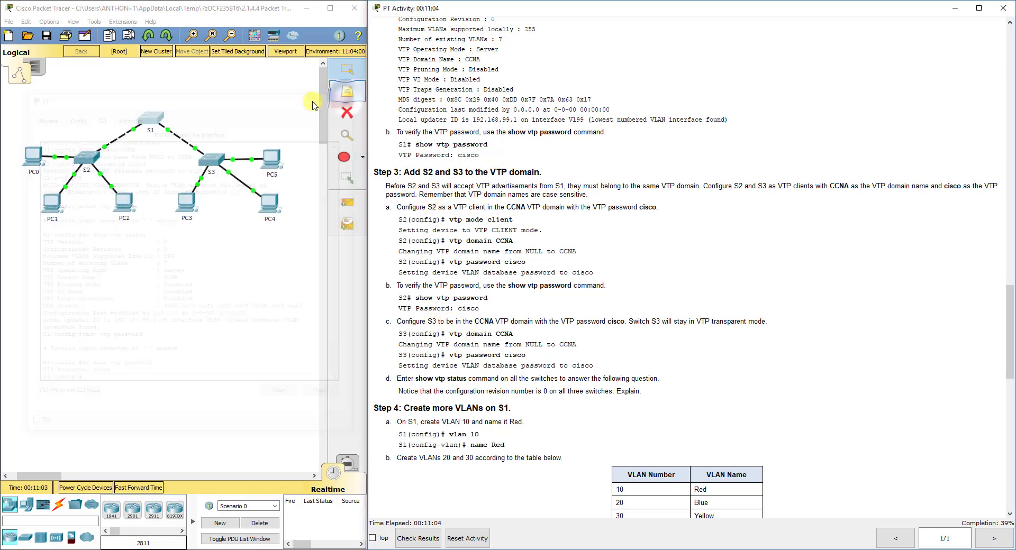
{"action": "left_click", "coordinate": [86, 157]}
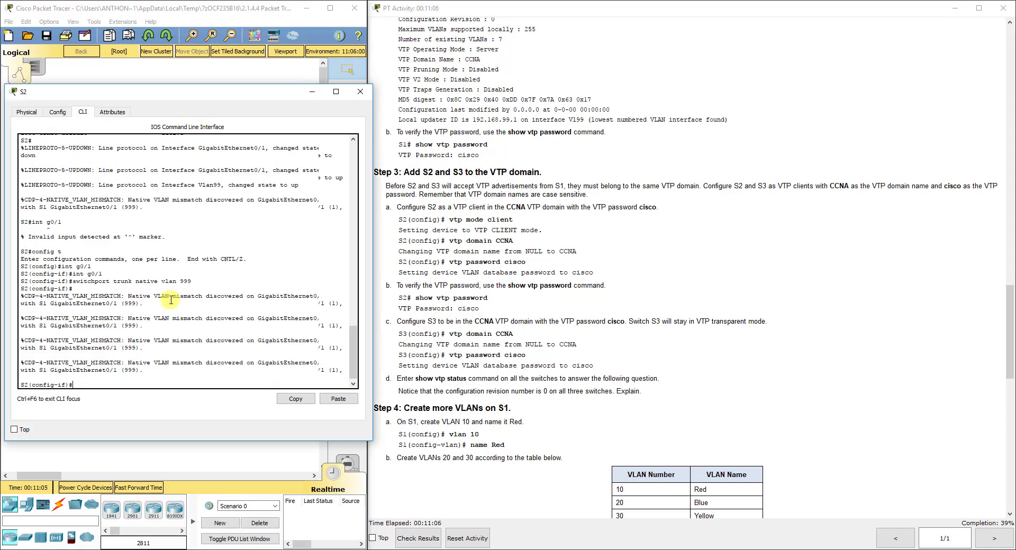
{"action": "type", "text": "exit"}
{"action": "key", "text": "Return"}
{"action": "type", "text": "vtp mode client"}
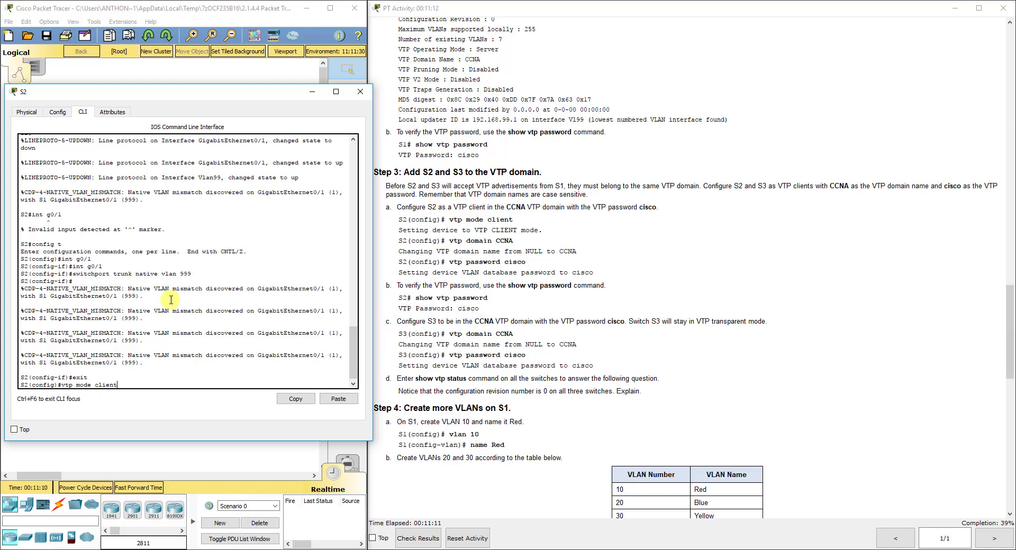
{"action": "key", "text": "Return"}
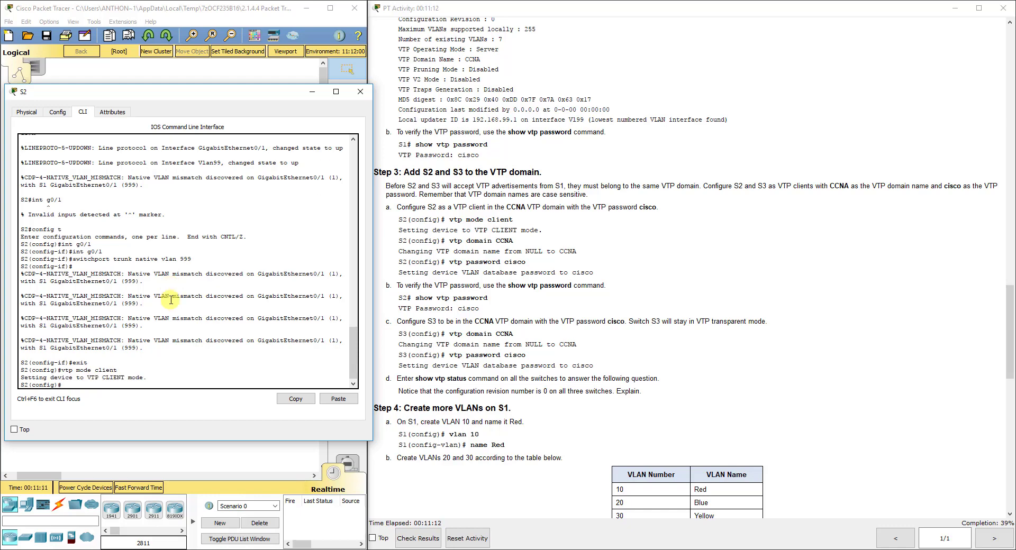
{"action": "type", "text": "vtp domain CCNA"}
{"action": "key", "text": "Return"}
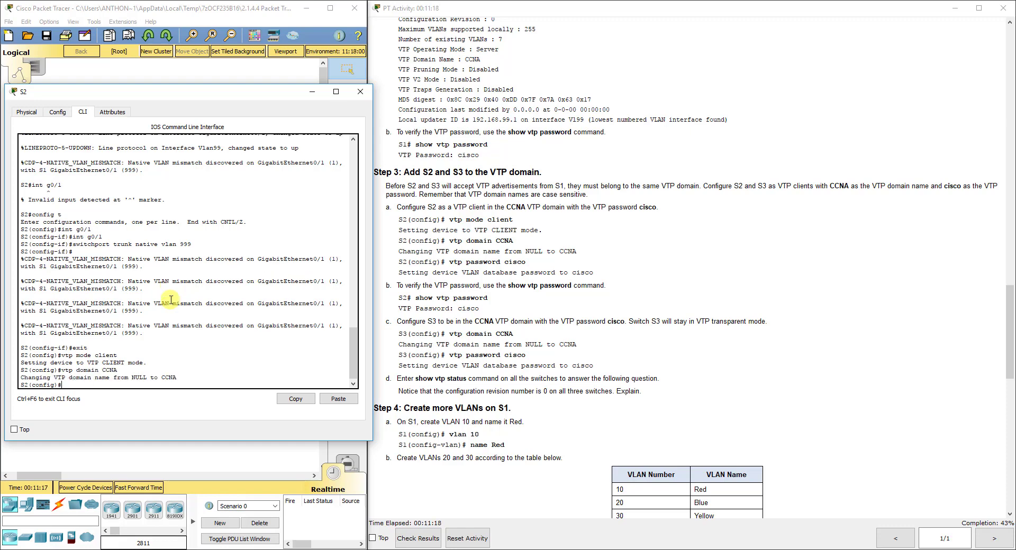
{"action": "type", "text": "vtp password ciscp"}
{"action": "key", "text": "Return"}
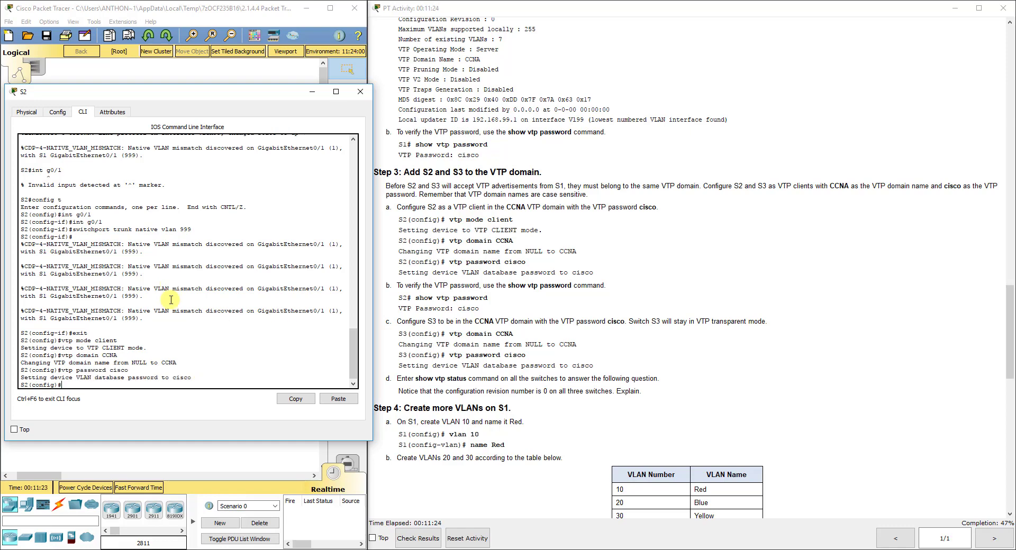
{"action": "type", "text": "vlan 10"}
{"action": "key", "text": "Return"}
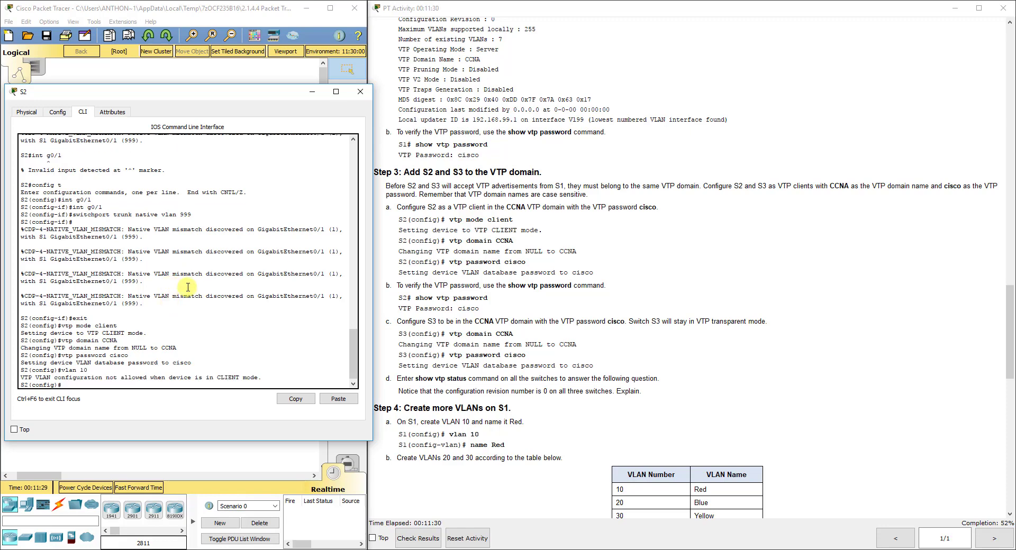
Switch from S2 to S3's console and set S3's VTP domain to CCNA
{"action": "left_click", "coordinate": [206, 464]}
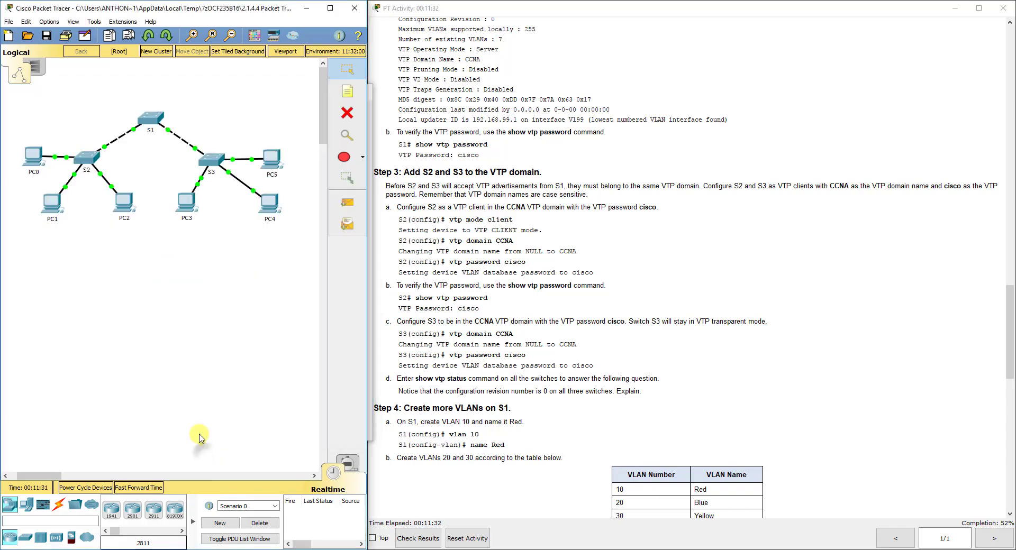
{"action": "left_click", "coordinate": [211, 158]}
{"action": "left_click_drag", "start_coordinate": [423, 120], "coordinate": [86, 127]}
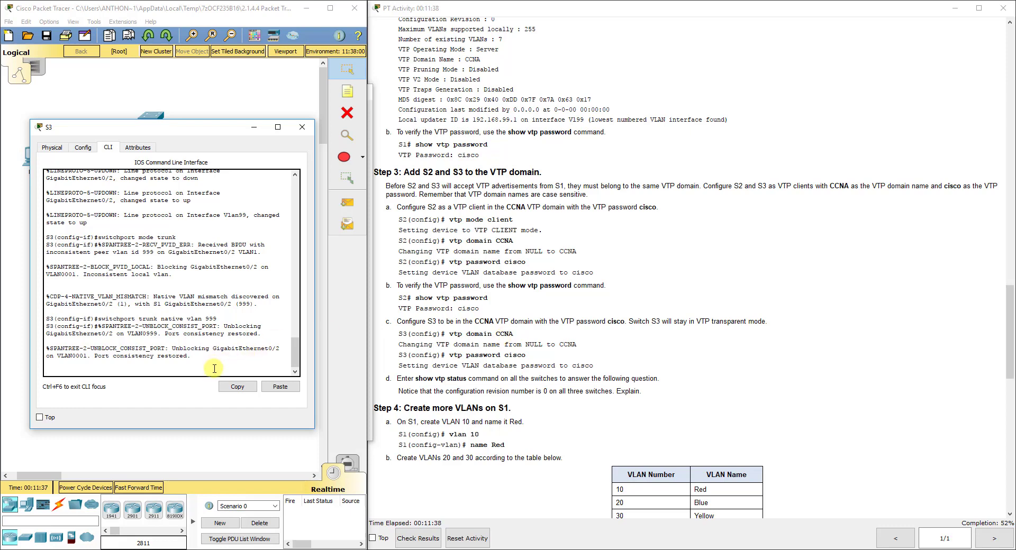
{"action": "key", "text": "Return"}
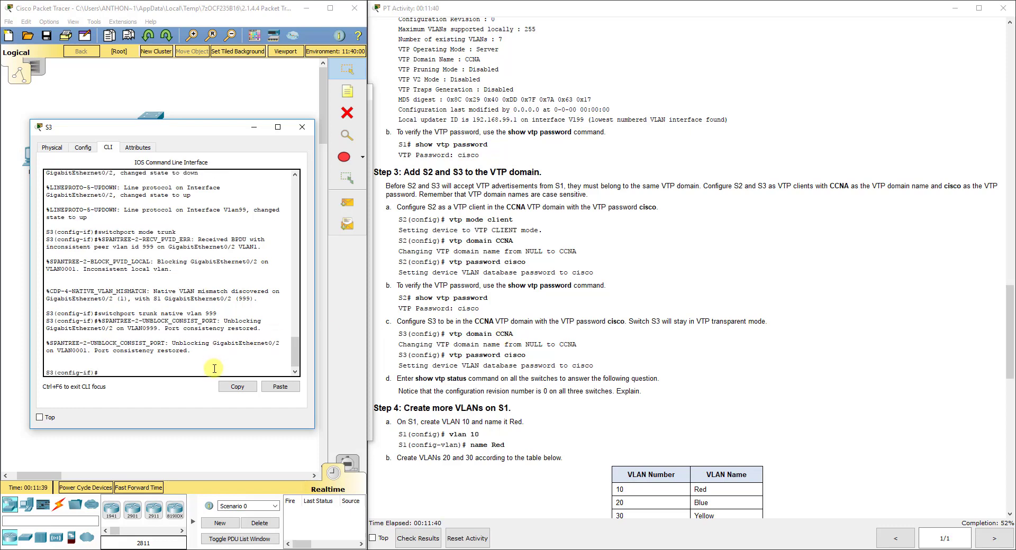
{"action": "type", "text": "vtp mod"}
{"action": "key", "text": "BackSpace"}
{"action": "key", "text": "BackSpace"}
{"action": "key", "text": "BackSpace"}
{"action": "key", "text": "BackSpace"}
{"action": "key", "text": "BackSpace"}
{"action": "type", "text": "domain"}
{"action": "key", "text": "BackSpace"}
{"action": "key", "text": "BackSpace"}
{"action": "key", "text": "BackSpace"}
{"action": "key", "text": "BackSpace"}
{"action": "type", "text": "main CCNA"}
{"action": "key", "text": "Return"}
{"action": "type", "text": "vtp "}
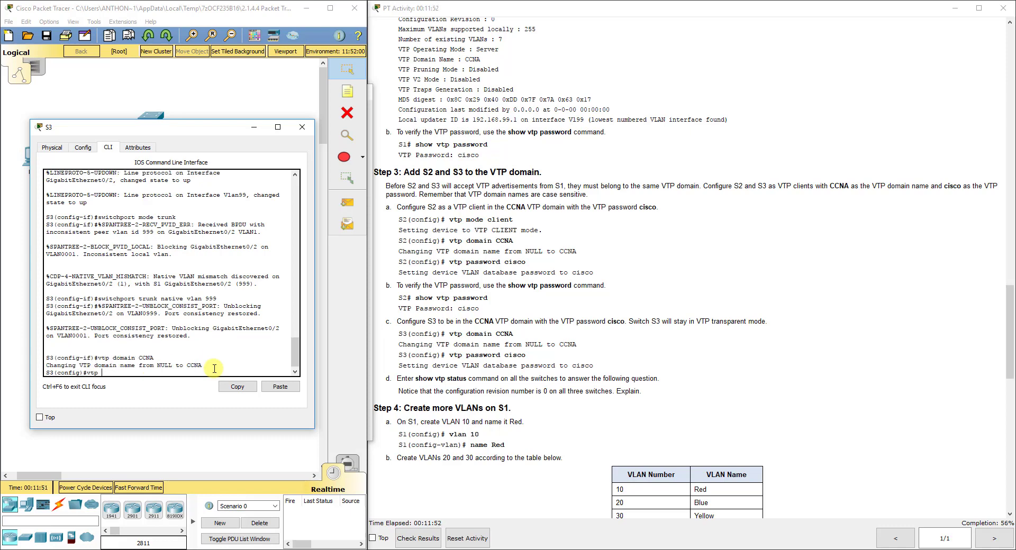
{"action": "type", "text": "cpassword cisco"}
{"action": "key", "text": "Return"}
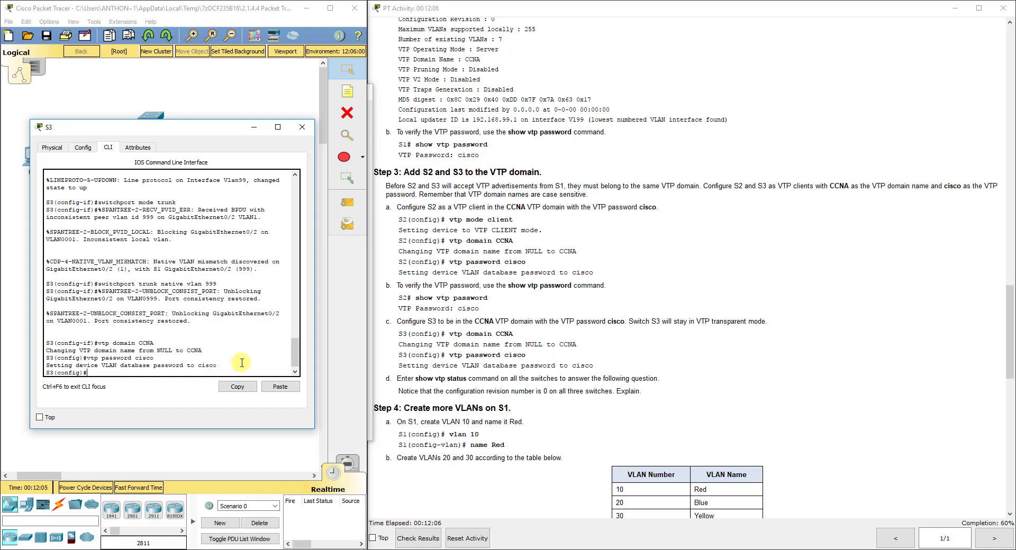
{"action": "left_click", "coordinate": [302, 127]}
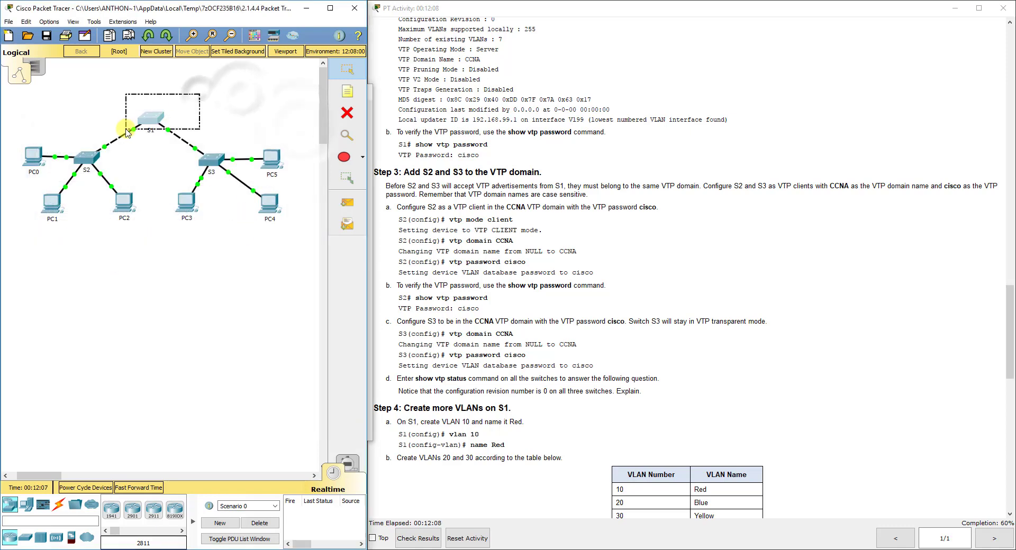
On S1, create VLAN 10 and name it Red
{"action": "left_click", "coordinate": [151, 118]}
{"action": "left_click_drag", "start_coordinate": [468, 116], "coordinate": [163, 119]}
{"action": "key", "text": "Return"}
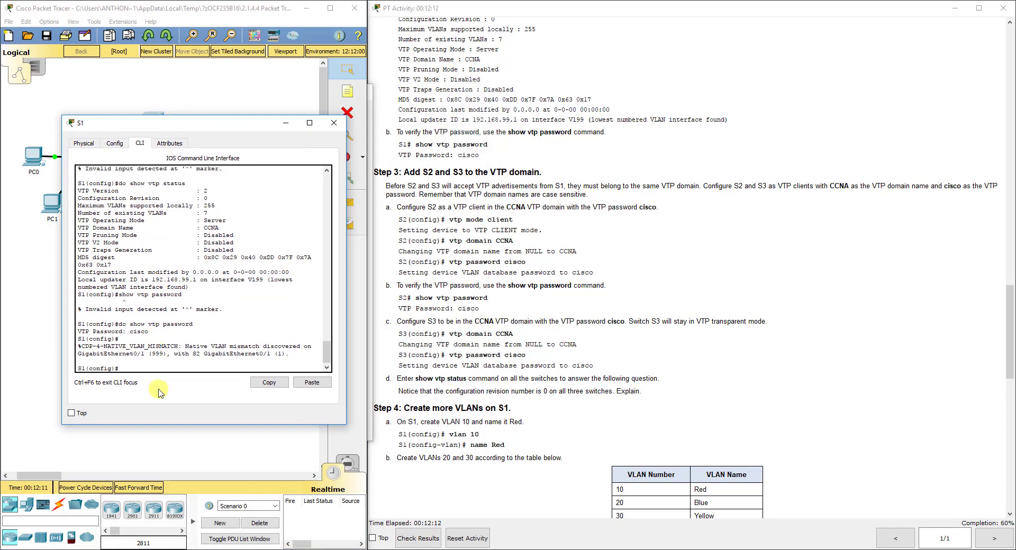
{"action": "type", "text": "vlan 10"}
{"action": "key", "text": "Return"}
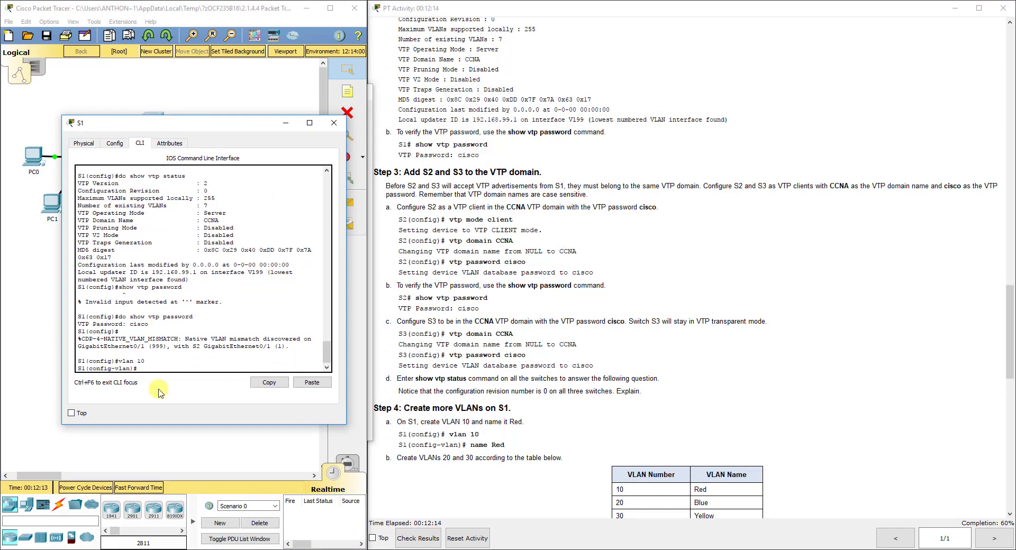
{"action": "type", "text": "name Red"}
{"action": "key", "text": "Return"}
Create VLAN 20 named Blue and VLAN 30 named Yellow, then exit VLAN mode
{"action": "type", "text": "vlan 20"}
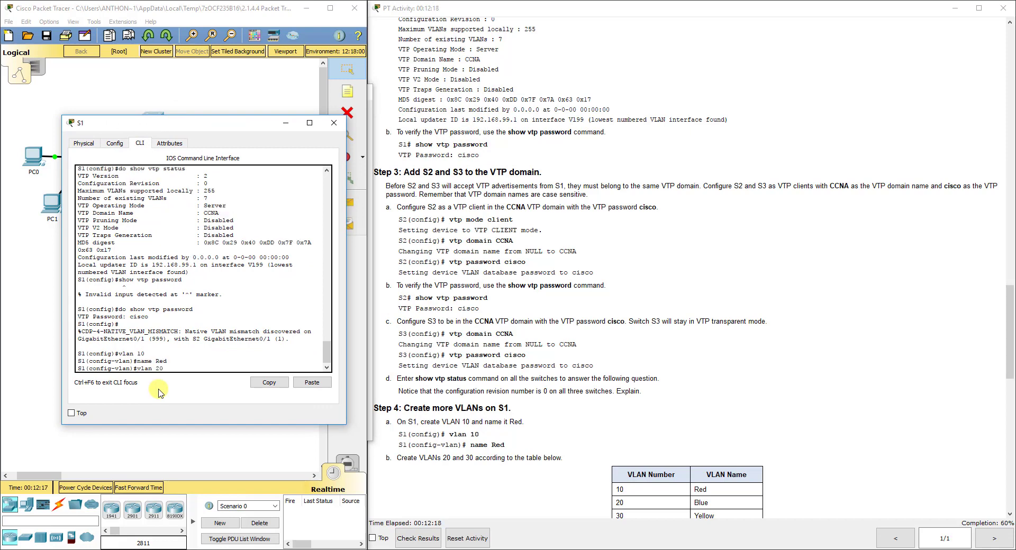
{"action": "key", "text": "Return"}
{"action": "type", "text": "name Blue"}
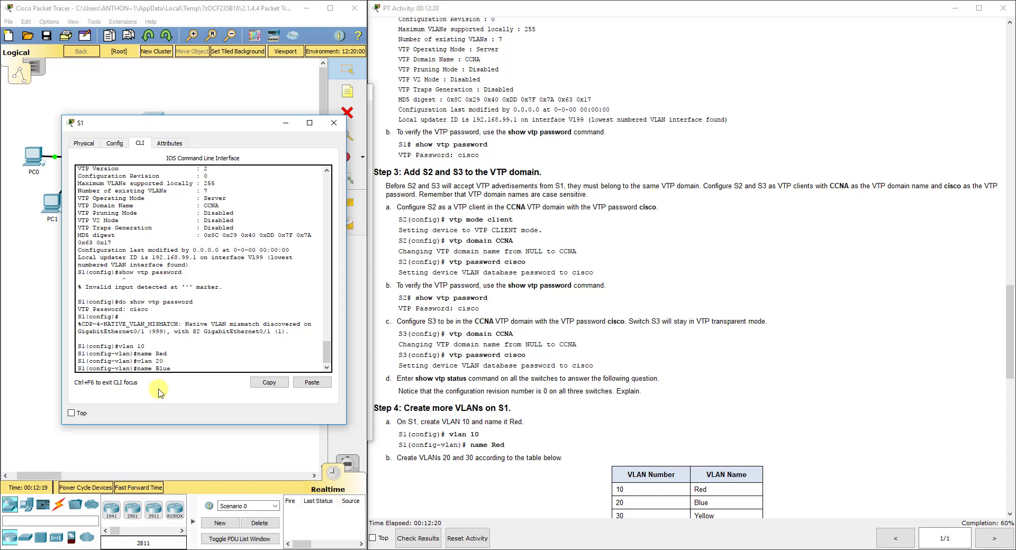
{"action": "key", "text": "Return"}
{"action": "type", "text": "vlan)#vlan"}
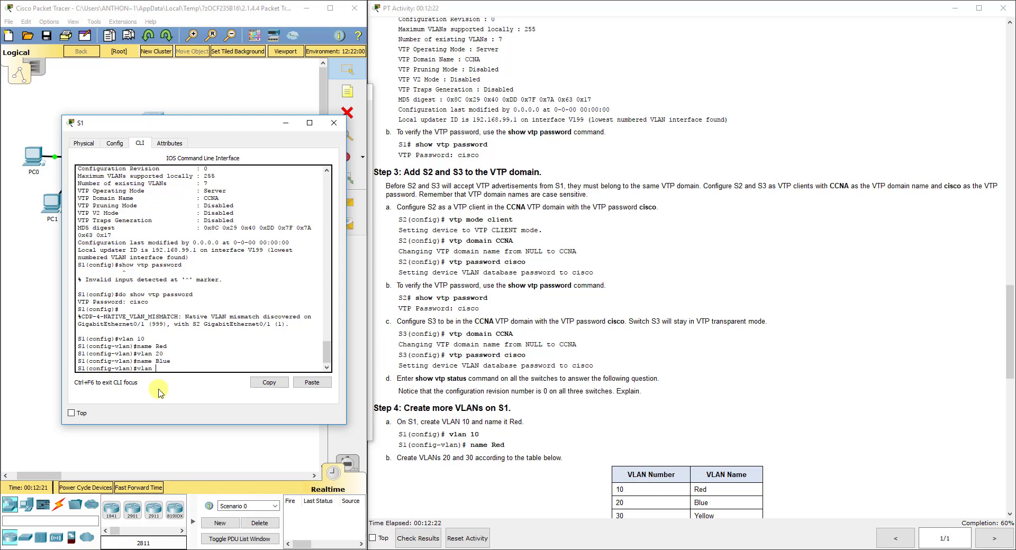
{"action": "type", "text": " 30"}
{"action": "key", "text": "Return"}
{"action": "type", "text": "name "}
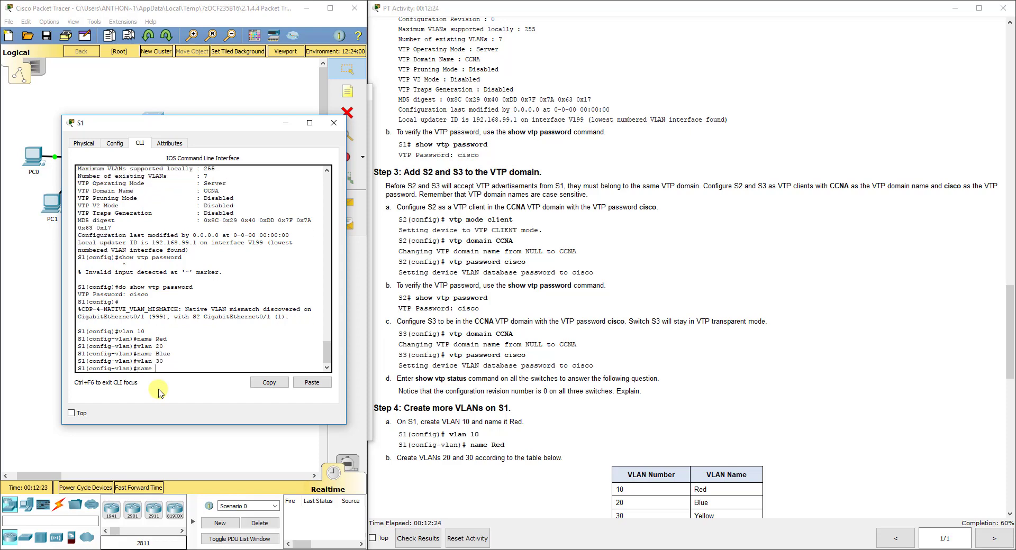
{"action": "type", "text": "Yellow"}
{"action": "key", "text": "Return"}
{"action": "type", "text": "exit"}
{"action": "key", "text": "Return"}
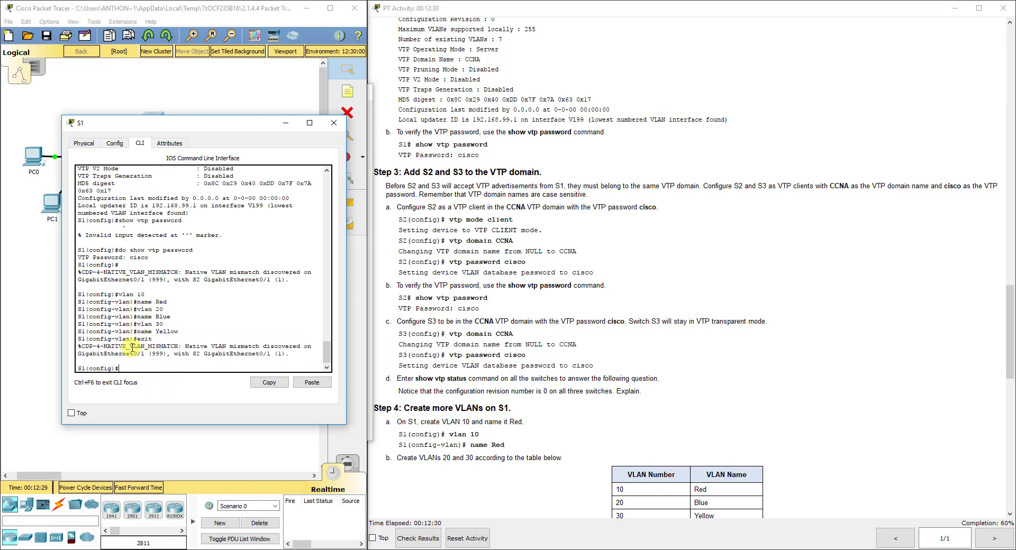
Run 'do show vtp status' on S1 and note configuration revision 6
{"action": "left_click", "coordinate": [527, 398]}
{"action": "scroll", "coordinate": [526, 398], "scroll_direction": "down", "scroll_amount": 7}
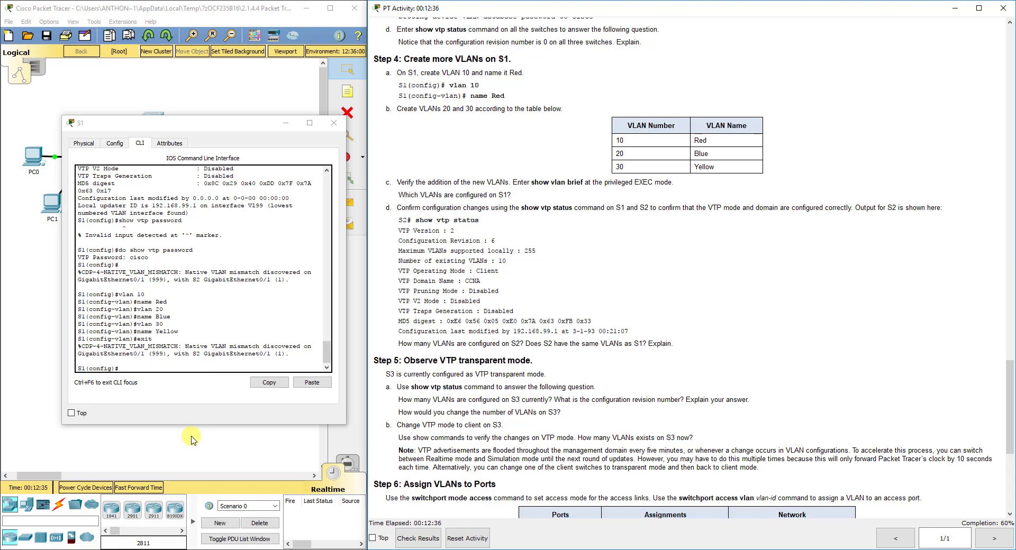
{"action": "scroll", "coordinate": [191, 441], "scroll_direction": "down", "scroll_amount": 5}
{"action": "left_click", "coordinate": [206, 372]}
{"action": "type", "text": "show vtp status"}
{"action": "key", "text": "Return"}
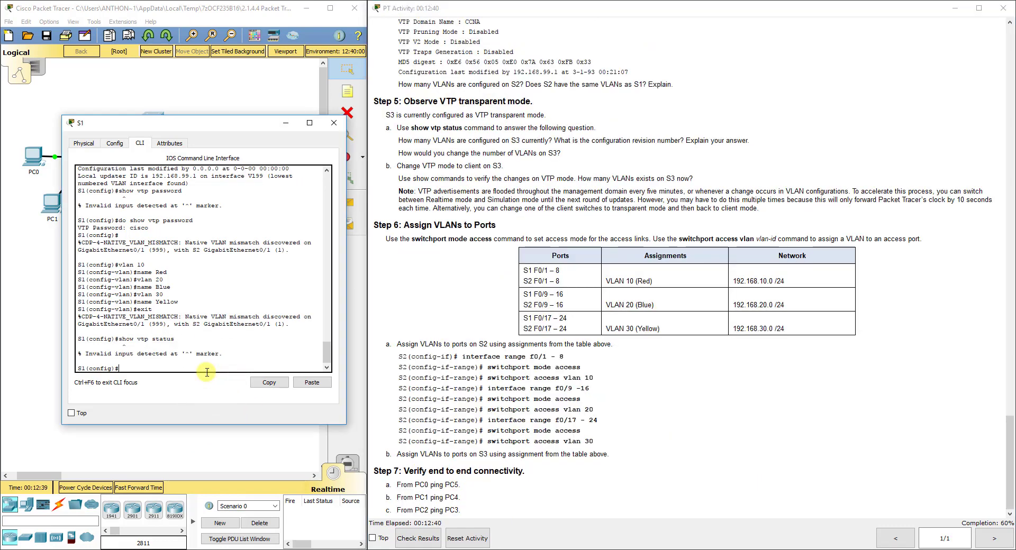
{"action": "type", "text": "do show vtp status"}
{"action": "key", "text": "Return"}
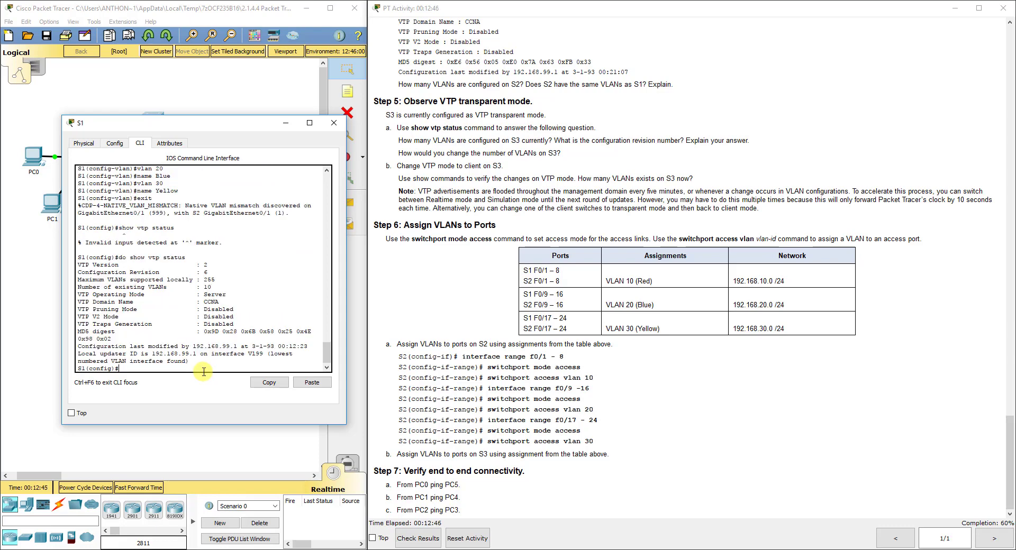
{"action": "left_click_drag", "start_coordinate": [214, 273], "coordinate": [78, 272]}
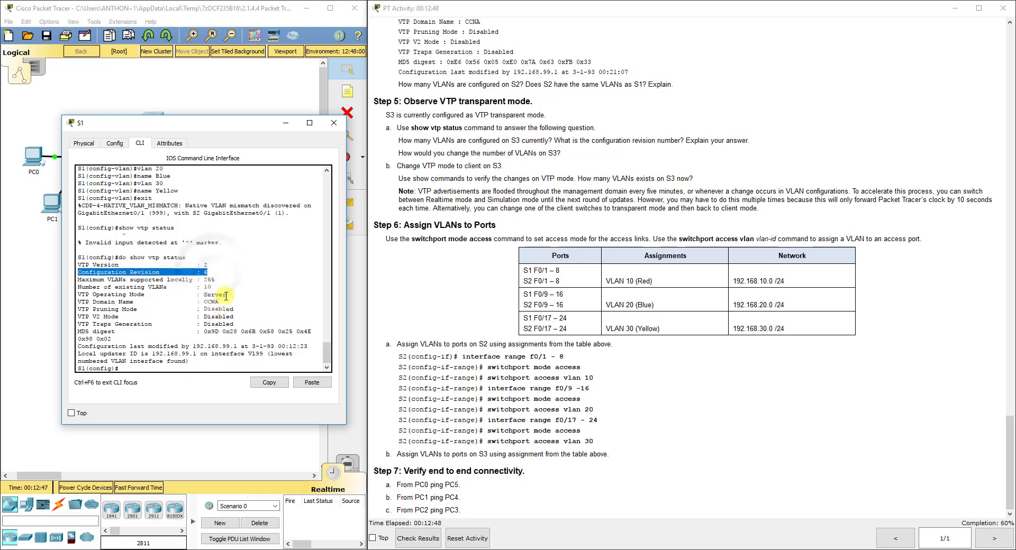
List S1's VLANs with 'do show vlan brief', showing 10 Red, 20 Blue, 30 Yellow
{"action": "left_click", "coordinate": [201, 369]}
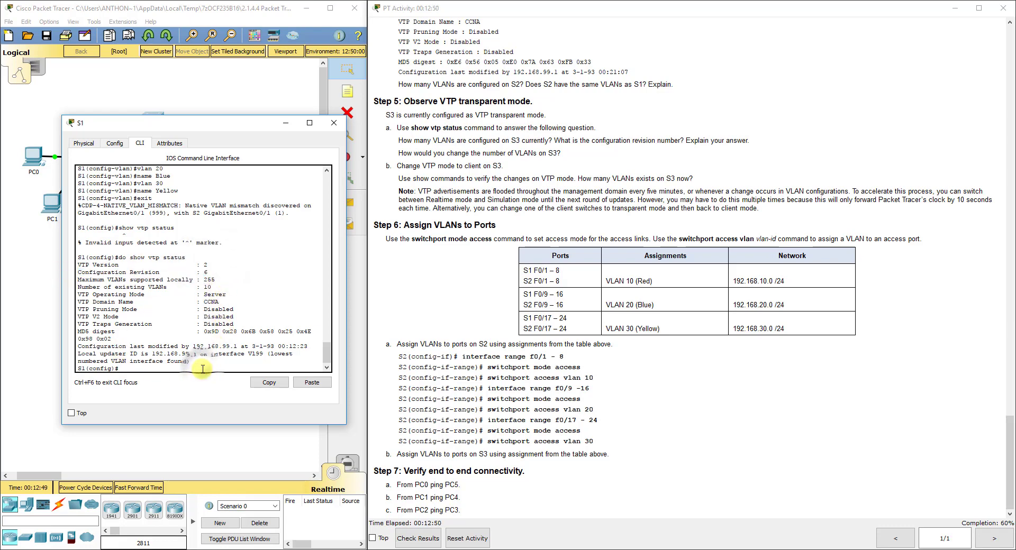
{"action": "type", "text": "dp"}
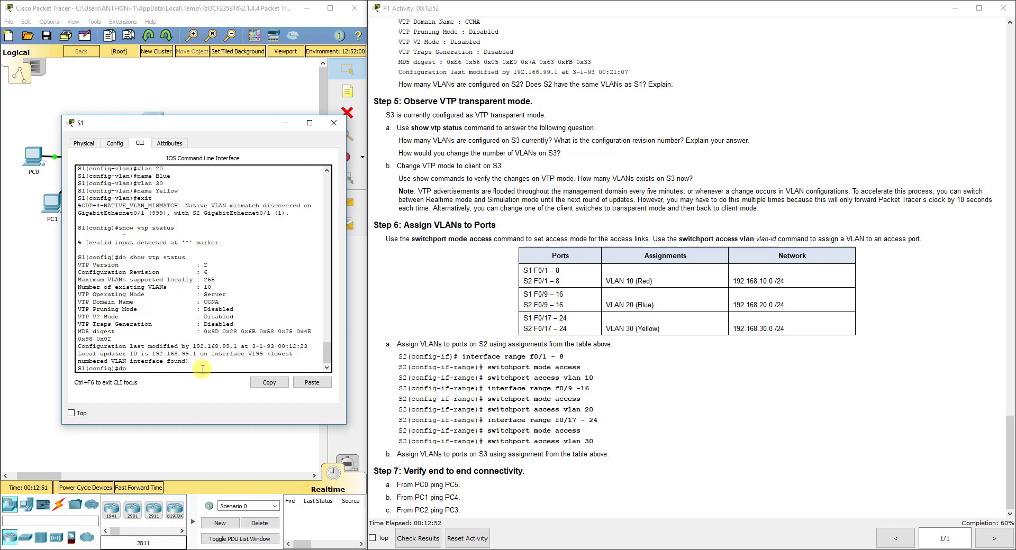
{"action": "key", "text": "BackSpace"}
{"action": "type", "text": "o show vlan brief"}
{"action": "key", "text": "Return"}
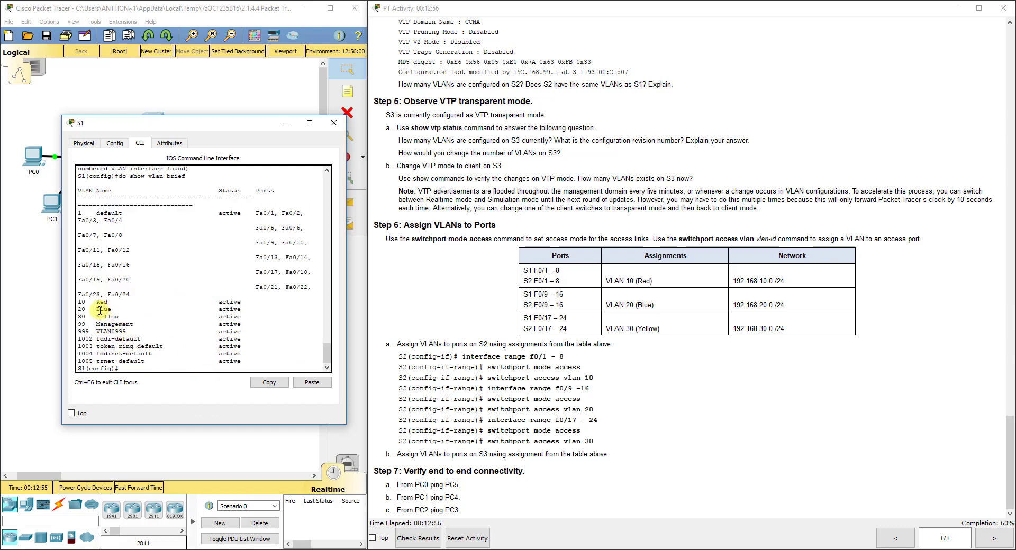
Open S2's CLI and run 'do show vtp status' to confirm client mode, revision 6
{"action": "left_click", "coordinate": [35, 249]}
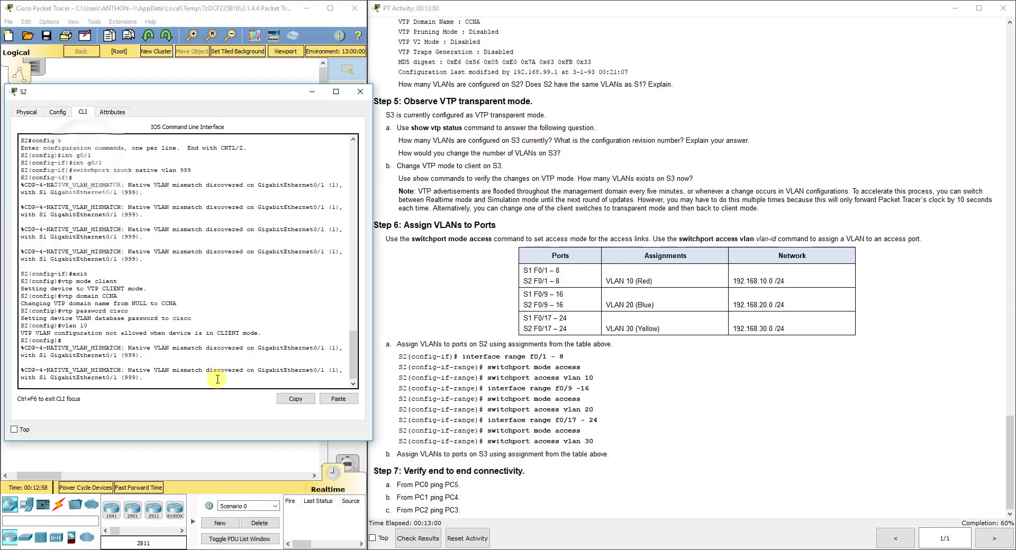
{"action": "key", "text": "Return"}
{"action": "type", "text": "do show vtp status"}
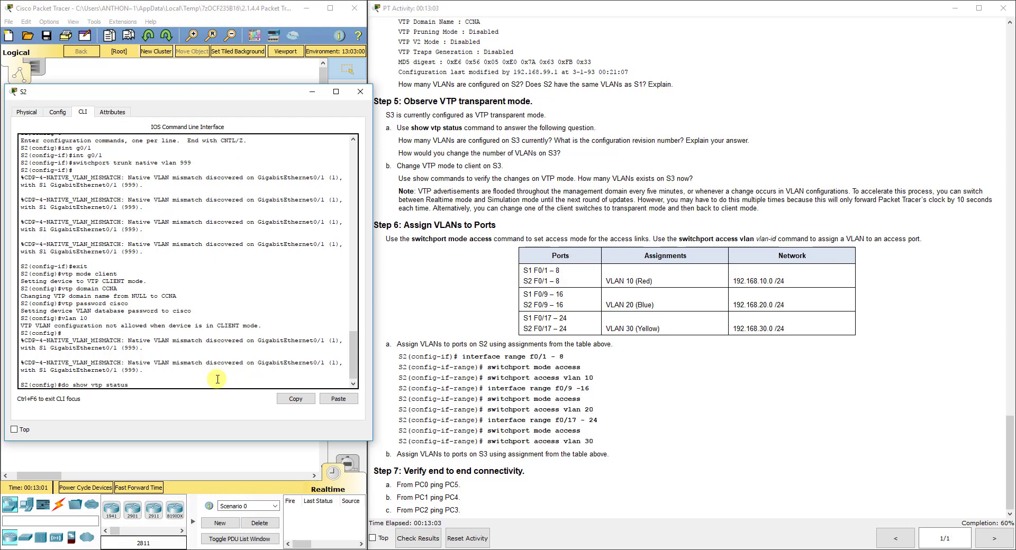
{"action": "key", "text": "Return"}
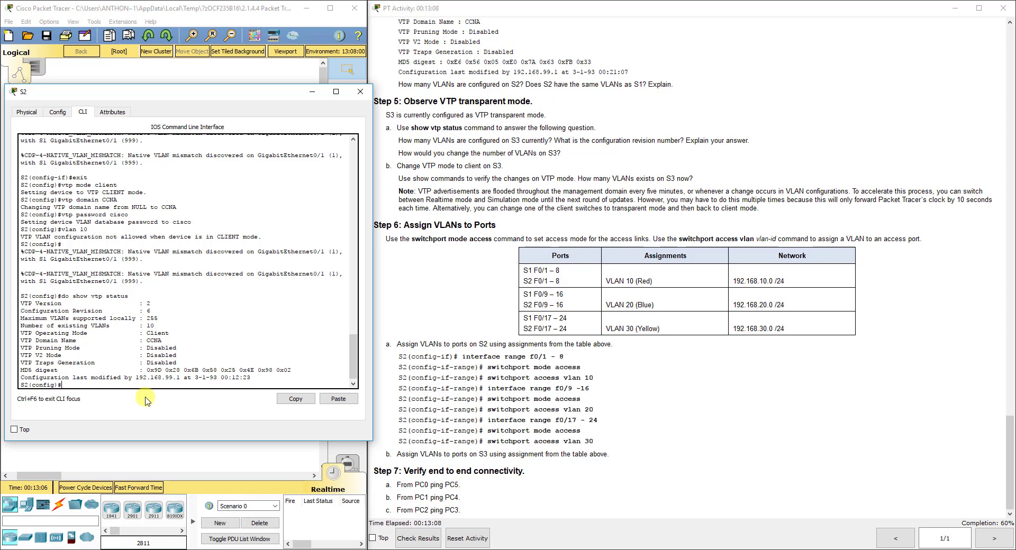
List S2's VLANs with 'do show vlan brief', showing 10, 20 and 30
{"action": "type", "text": "show vlan"}
{"action": "key", "text": "BackSpace"}
{"action": "key", "text": "BackSpace"}
{"action": "key", "text": "BackSpace"}
{"action": "key", "text": "BackSpace"}
{"action": "key", "text": "BackSpace"}
{"action": "key", "text": "BackSpace"}
{"action": "key", "text": "BackSpace"}
{"action": "key", "text": "BackSpace"}
{"action": "key", "text": "BackSpace"}
{"action": "key", "text": "BackSpace"}
{"action": "type", "text": "do show vlan brief"}
{"action": "key", "text": "Return"}
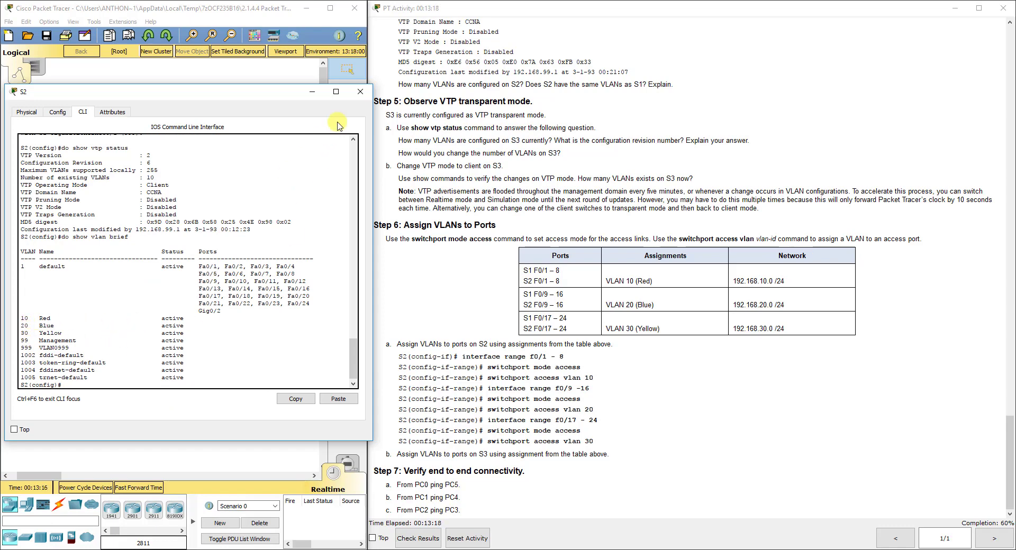
Open S3's CLI and list its current VLANs with 'do show vlan brief'
{"action": "left_click", "coordinate": [367, 94]}
{"action": "left_click", "coordinate": [208, 161]}
{"action": "left_click_drag", "start_coordinate": [457, 128], "coordinate": [160, 141]}
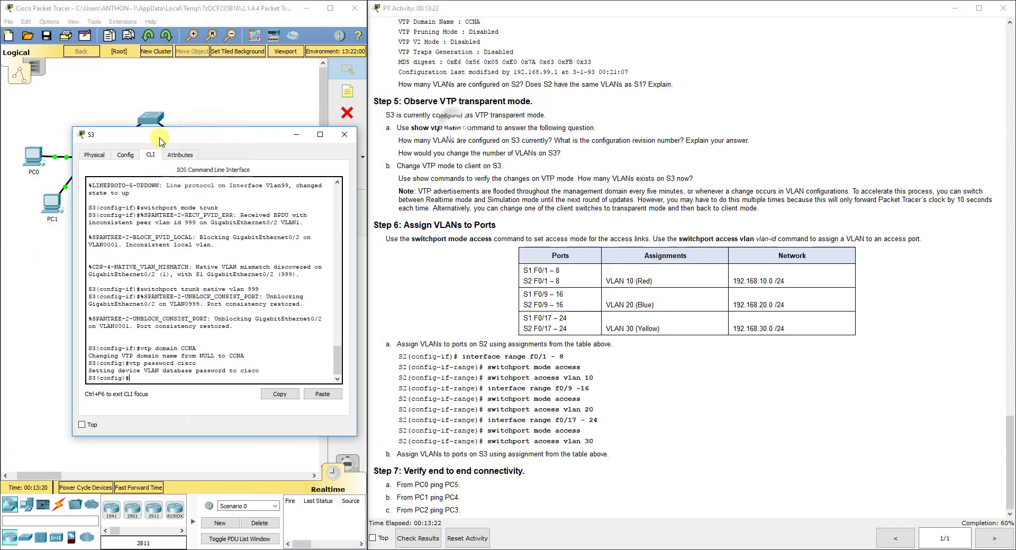
{"action": "type", "text": "do show vlan brief"}
{"action": "key", "text": "Return"}
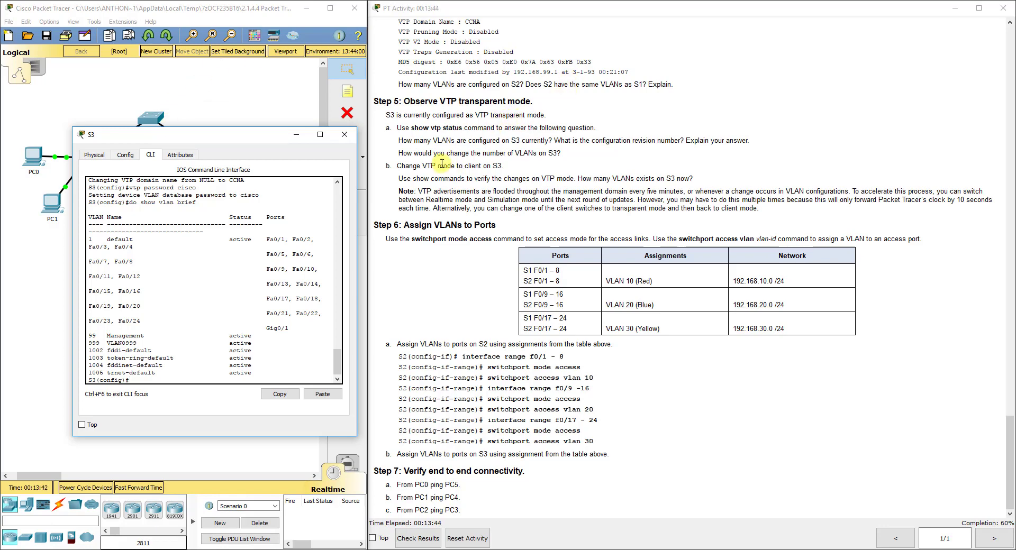
Set S3 to VTP client mode
{"action": "left_click_drag", "start_coordinate": [501, 165], "coordinate": [397, 165]}
{"action": "left_click", "coordinate": [176, 381]}
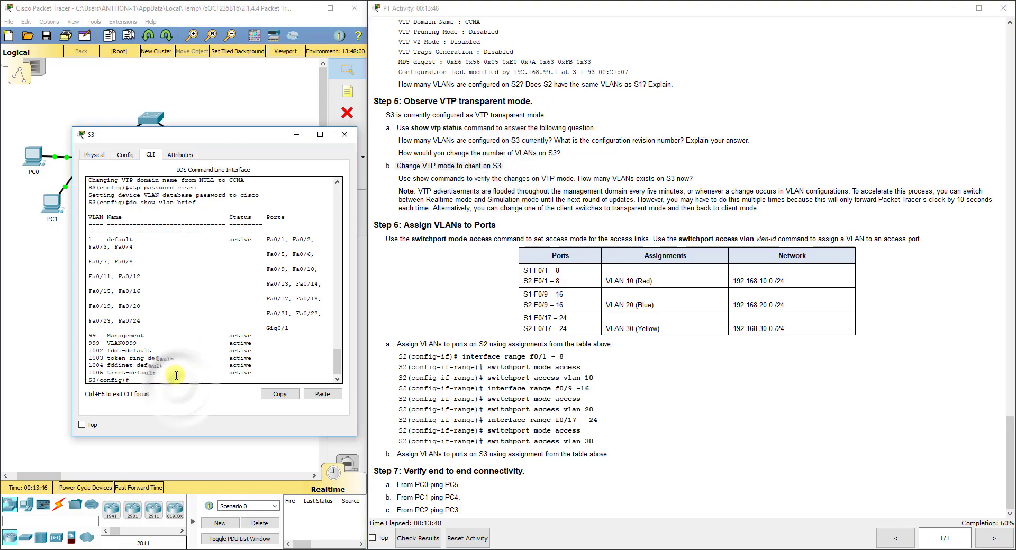
{"action": "type", "text": "vtp mode clie"}
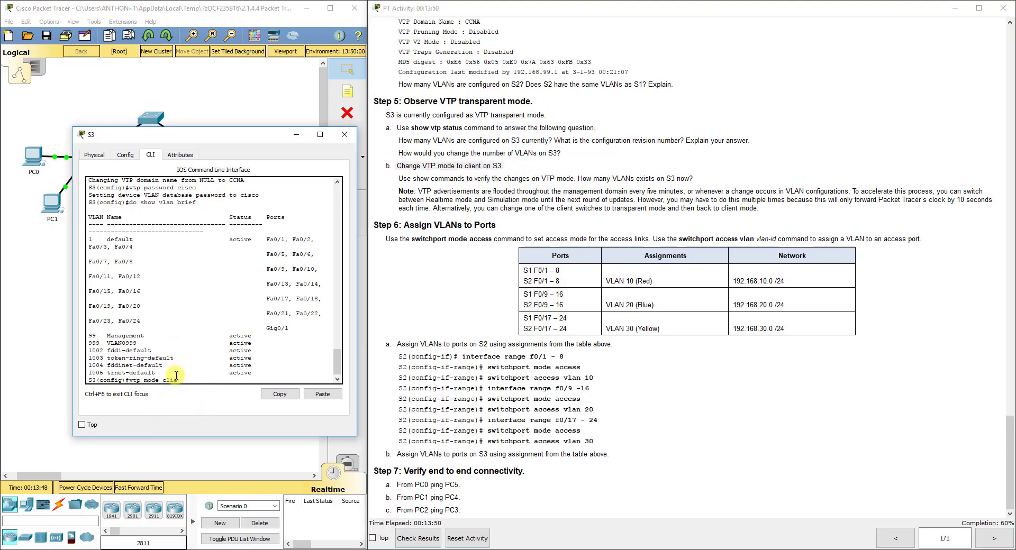
{"action": "type", "text": "nt"}
{"action": "key", "text": "Return"}
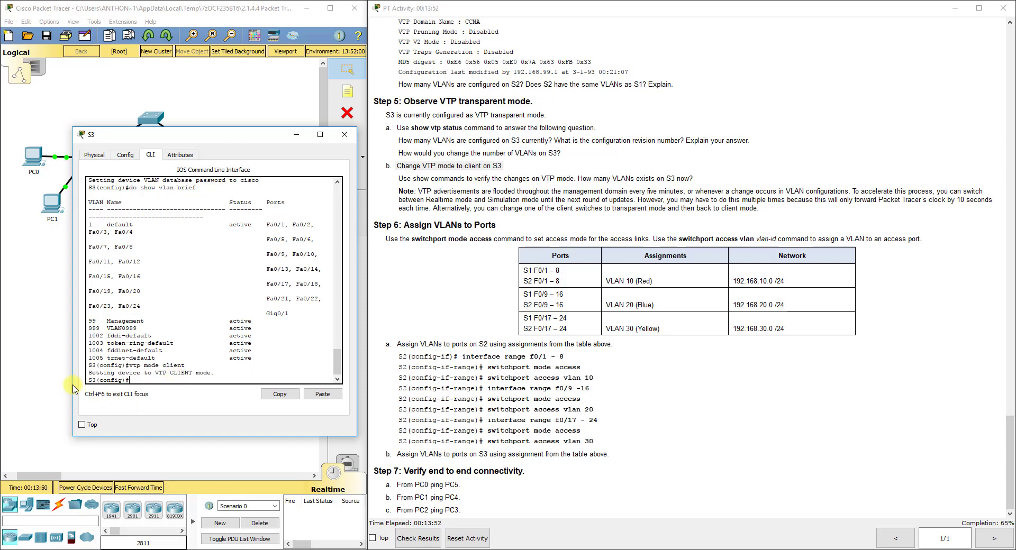
Fast-forward time, then relist S3's VLANs to confirm 10 Red, 20 Blue, 30 Yellow arrived
{"action": "left_click", "coordinate": [52, 372]}
{"action": "left_click", "coordinate": [129, 488]}
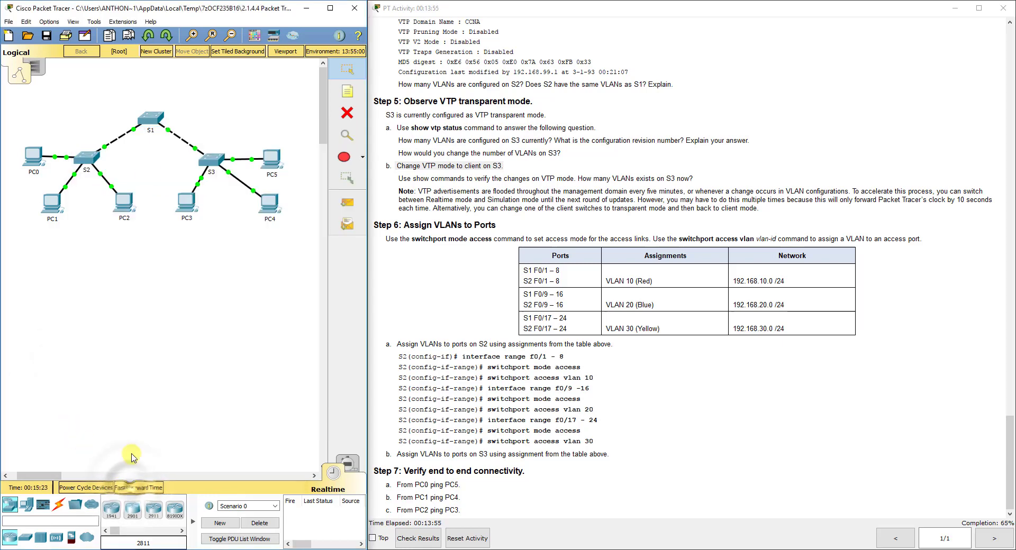
{"action": "left_click", "coordinate": [211, 159]}
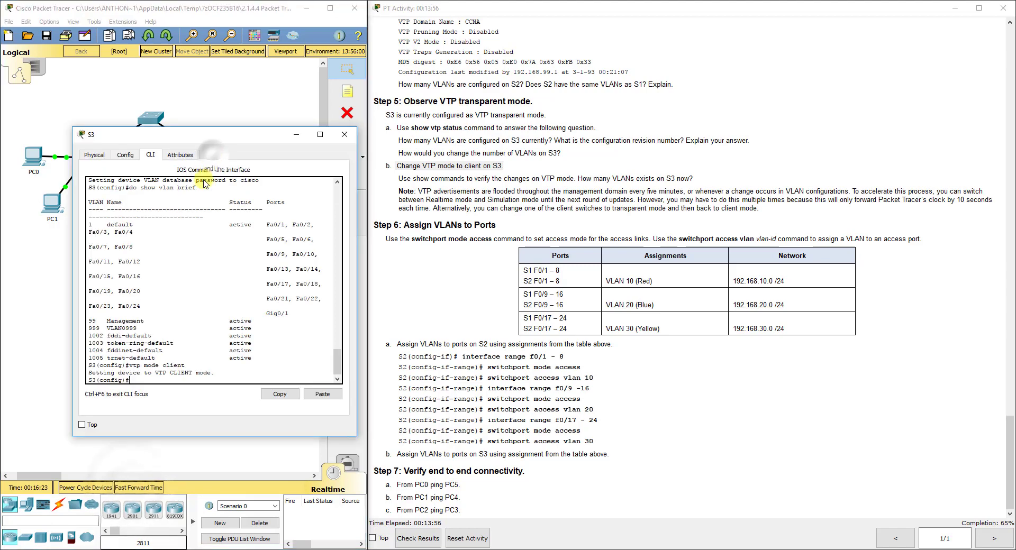
{"action": "type", "text": "vtp mode client"}
{"action": "key", "text": "Up"}
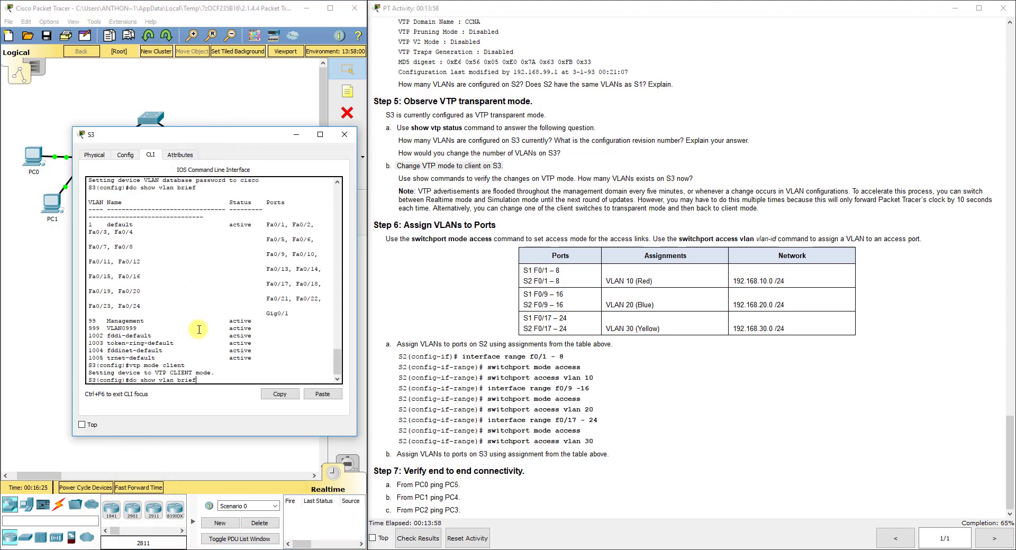
{"action": "key", "text": "Return"}
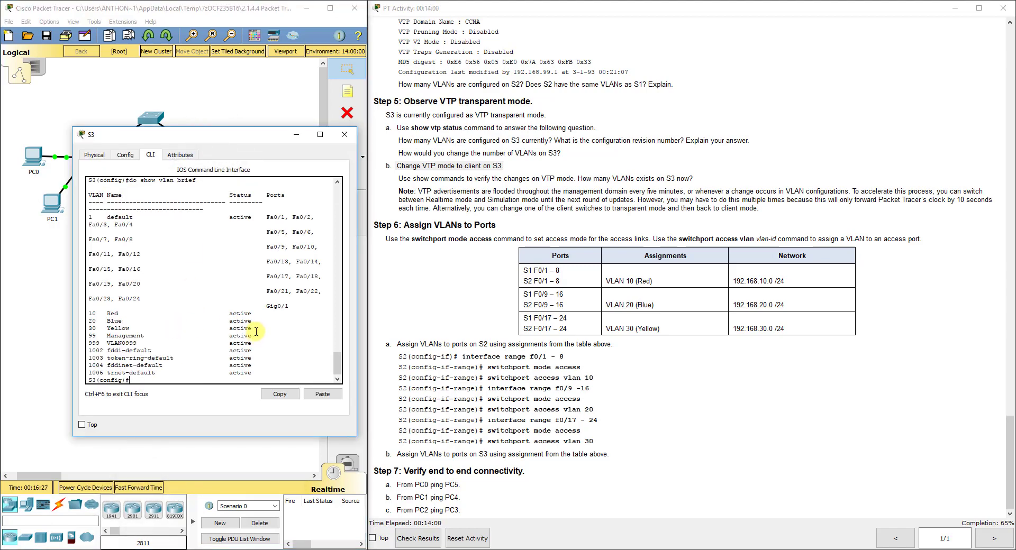
{"action": "left_click_drag", "start_coordinate": [261, 328], "coordinate": [73, 309]}
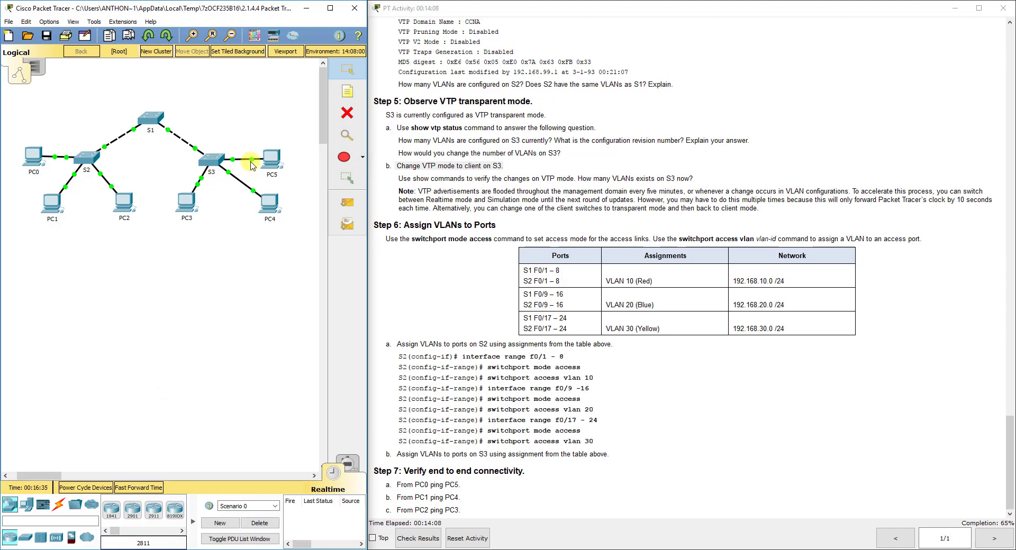
On S2, make ports Fa0/1-8 access ports in VLAN 10
{"action": "mouse_move", "coordinate": [248, 164]}
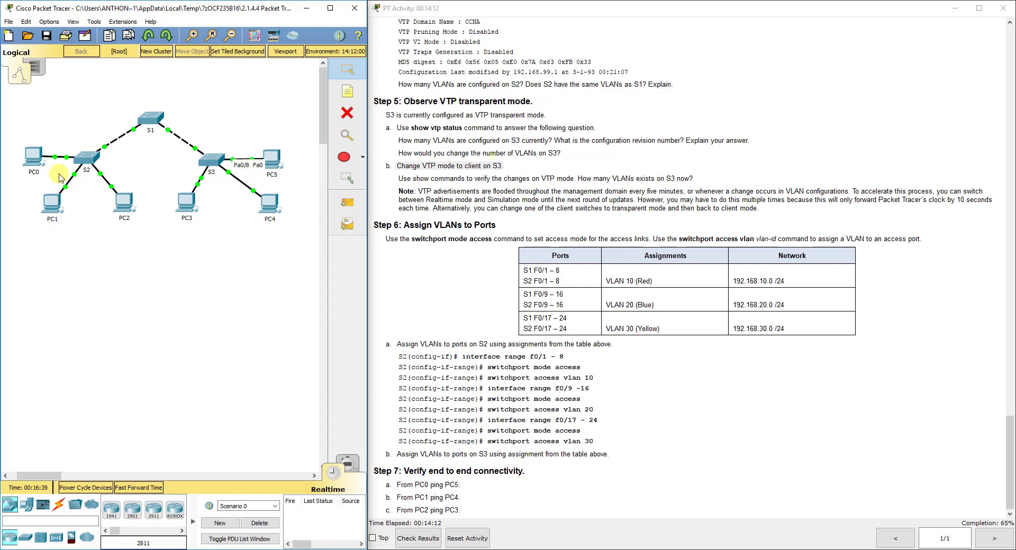
{"action": "left_click", "coordinate": [90, 160]}
{"action": "left_click_drag", "start_coordinate": [281, 174], "coordinate": [368, 96]}
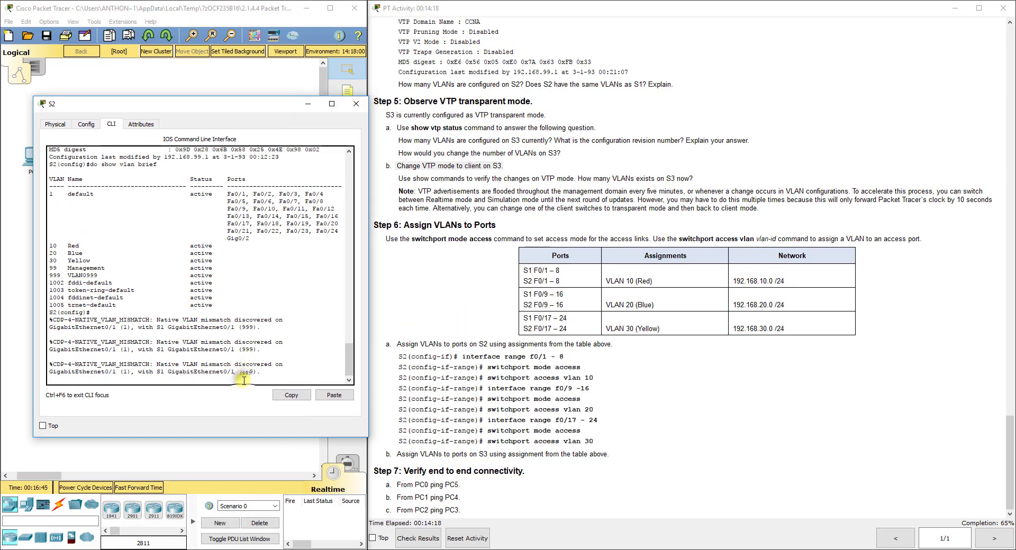
{"action": "key", "text": "Return"}
{"action": "type", "text": "\\"}
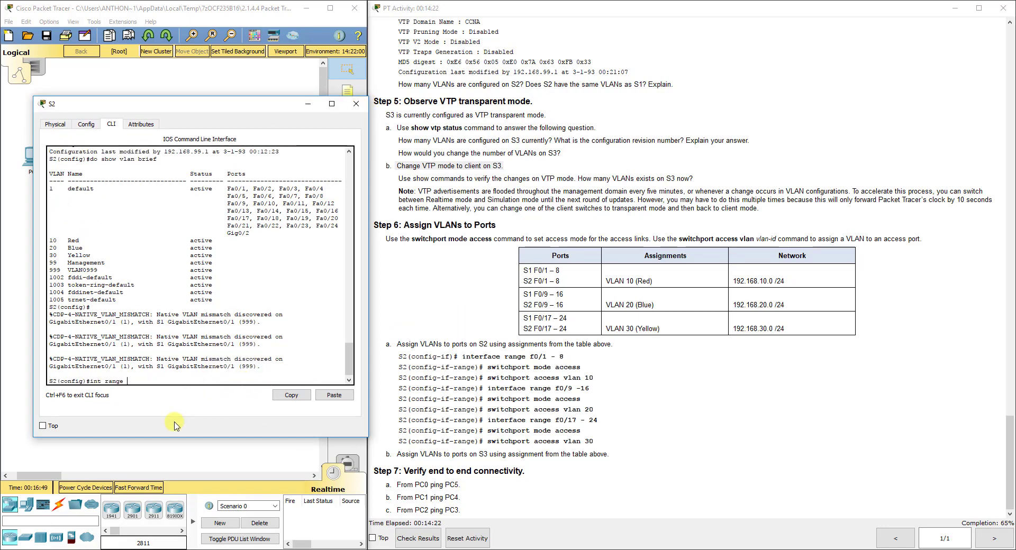
{"action": "type", "text": "ange fa0/1-8"}
{"action": "key", "text": "Return"}
{"action": "type", "text": "switchpo"}
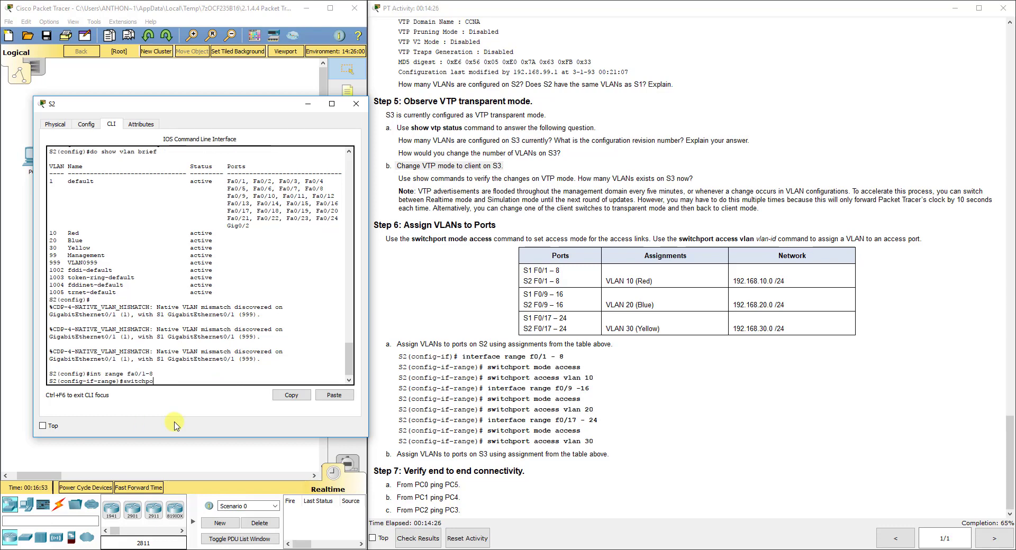
{"action": "type", "text": "rt mode access"}
{"action": "key", "text": "Return"}
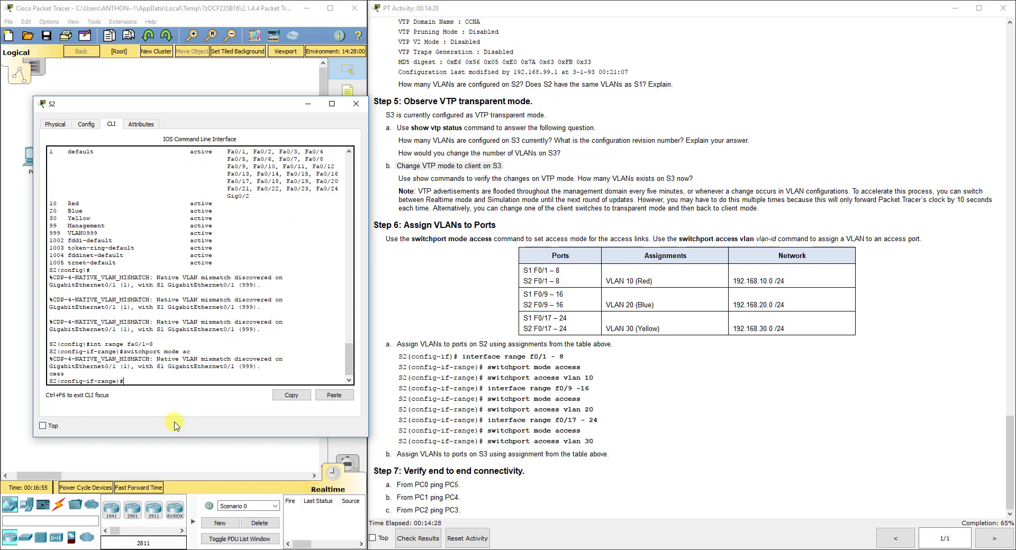
{"action": "type", "text": "switchport access vlan 10"}
{"action": "key", "text": "Return"}
{"action": "type", "text": "exit"}
{"action": "key", "text": "Return"}
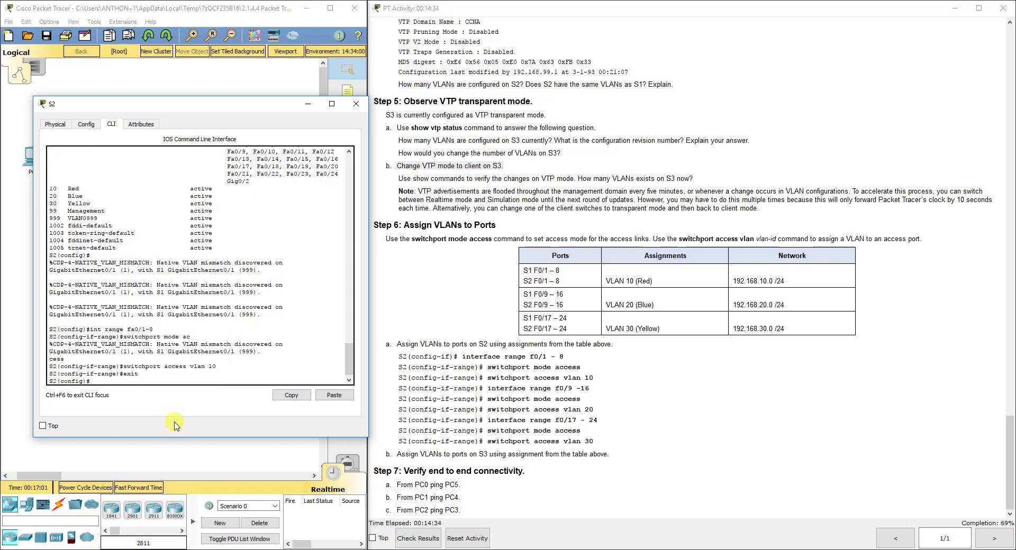
Make S2 ports Fa0/9-16 access ports in VLAN 20
{"action": "type", "text": "int range fa0/9-16"}
{"action": "key", "text": "Return"}
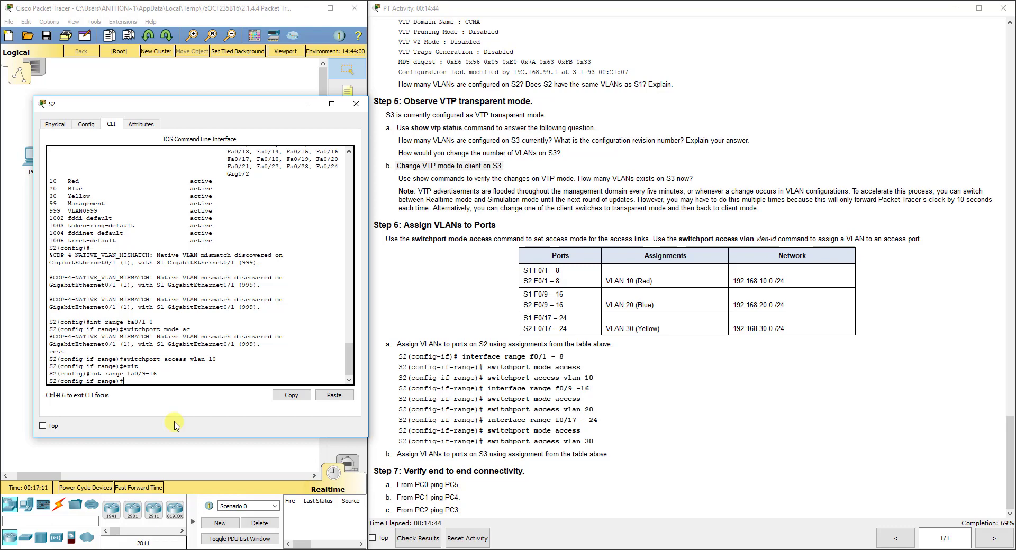
{"action": "type", "text": "switchport mode access"}
{"action": "key", "text": "Return"}
{"action": "type", "text": "switchport access vlan"}
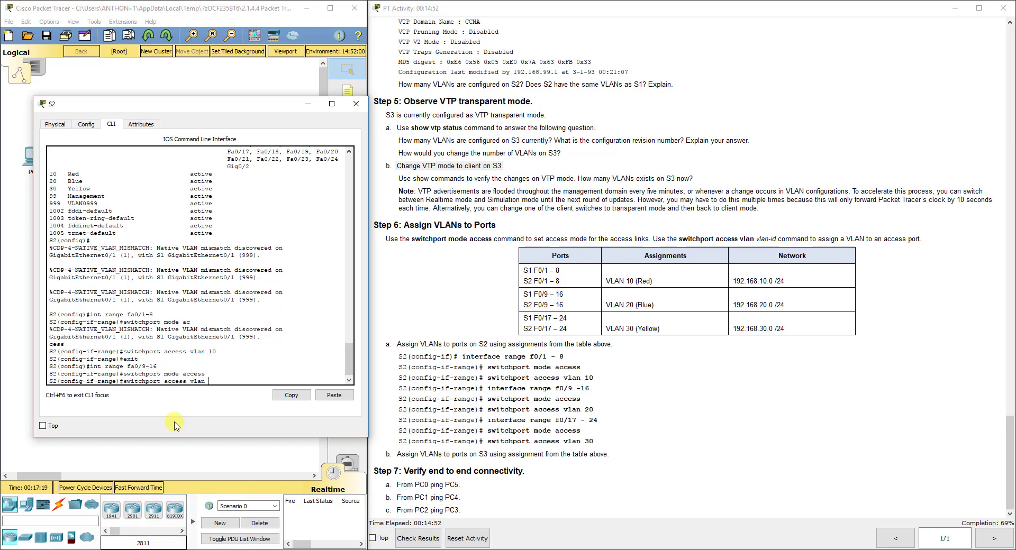
{"action": "type", "text": " 20"}
{"action": "key", "text": "Return"}
{"action": "type", "text": "exit"}
{"action": "key", "text": "Return"}
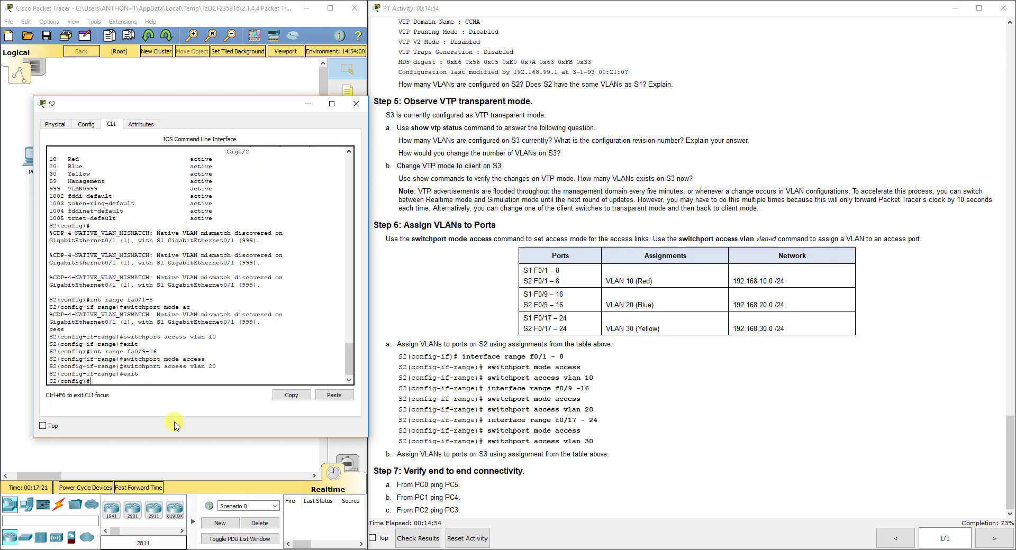
Make S2 ports Fa0/17-24 access ports in VLAN 30
{"action": "type", "text": "int range fa0/17-24"}
{"action": "key", "text": "Return"}
{"action": "type", "text": "switchport mode access"}
{"action": "key", "text": "Return"}
{"action": "type", "text": "switchport a"}
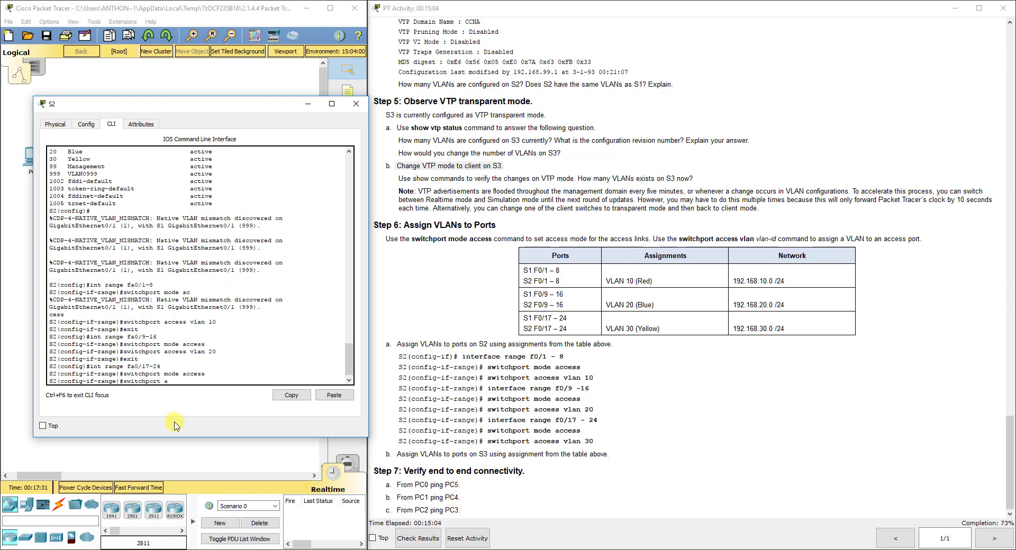
{"action": "type", "text": "ccess vlan 30"}
{"action": "key", "text": "Return"}
{"action": "type", "text": "exit"}
{"action": "key", "text": "Return"}
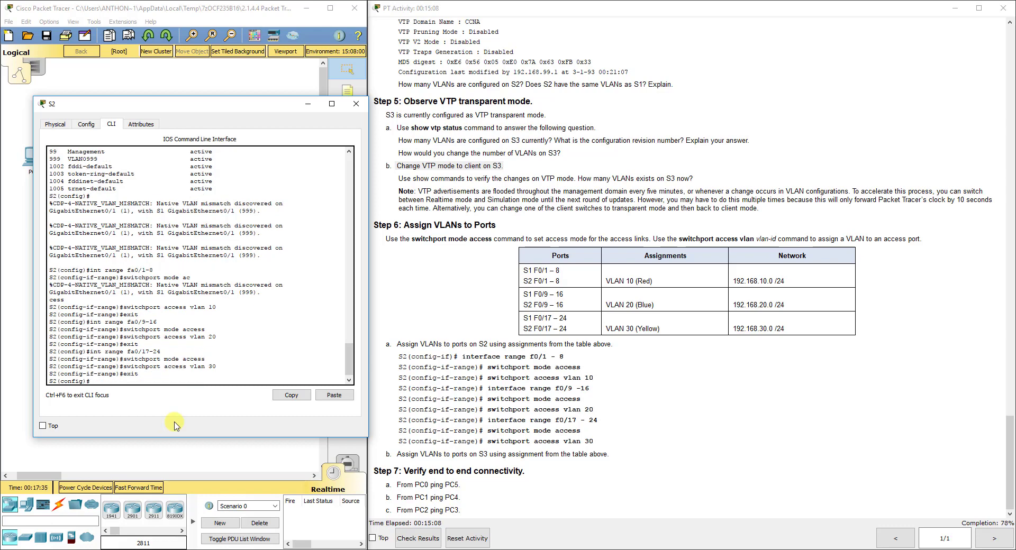
On S3's CLI, make ports Fa0/1-8 access ports in VLAN 10
{"action": "left_click", "coordinate": [17, 160]}
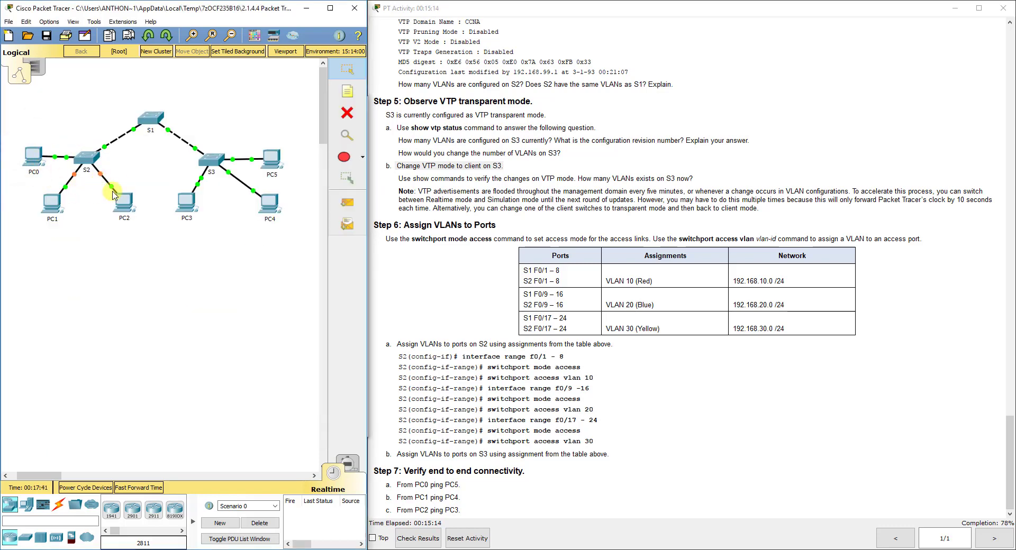
{"action": "left_click", "coordinate": [217, 173]}
{"action": "left_click_drag", "start_coordinate": [469, 117], "coordinate": [141, 113]}
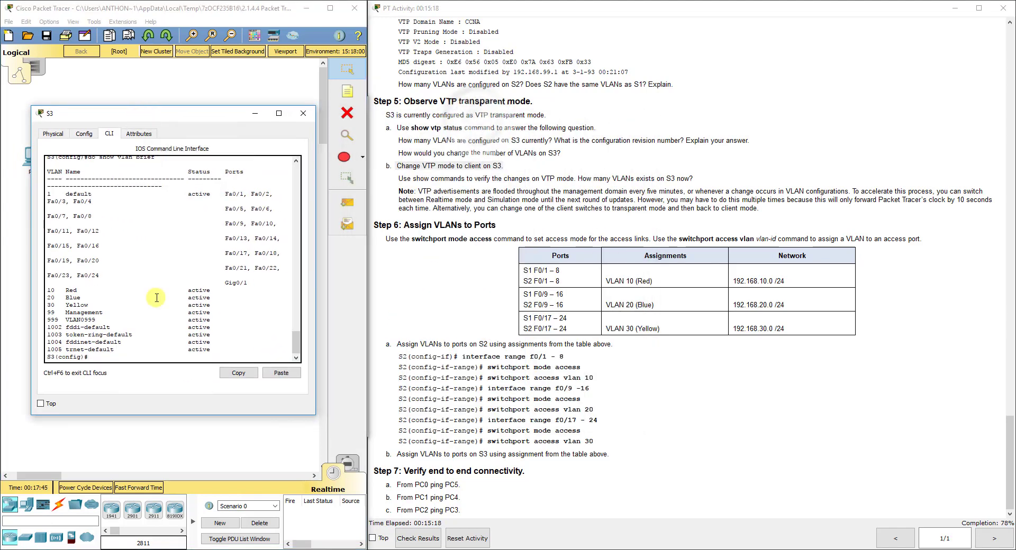
{"action": "type", "text": "int range"}
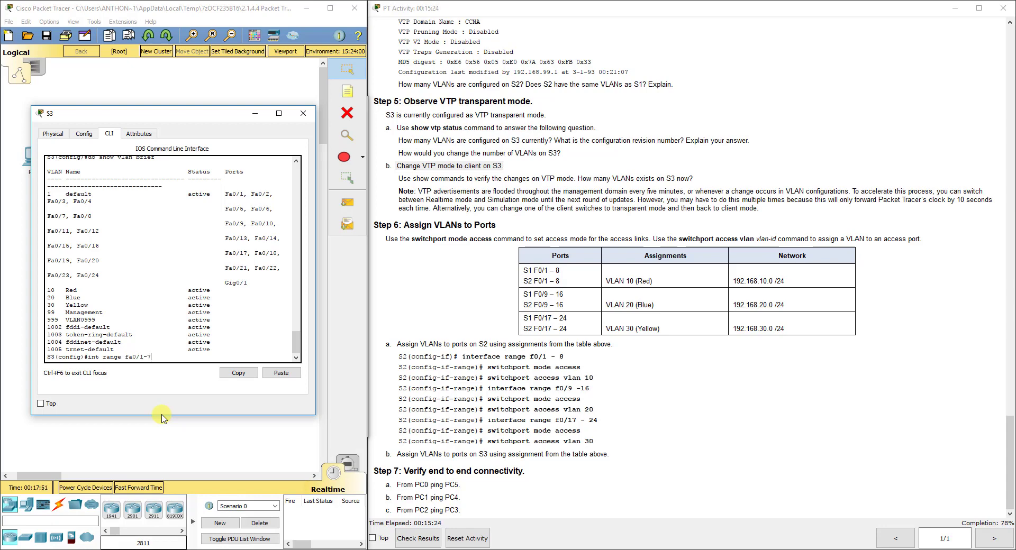
{"action": "type", "text": " fa0/1-7"}
{"action": "key", "text": "BackSpace"}
{"action": "type", "text": "8"}
{"action": "key", "text": "Return"}
{"action": "type", "text": "s"}
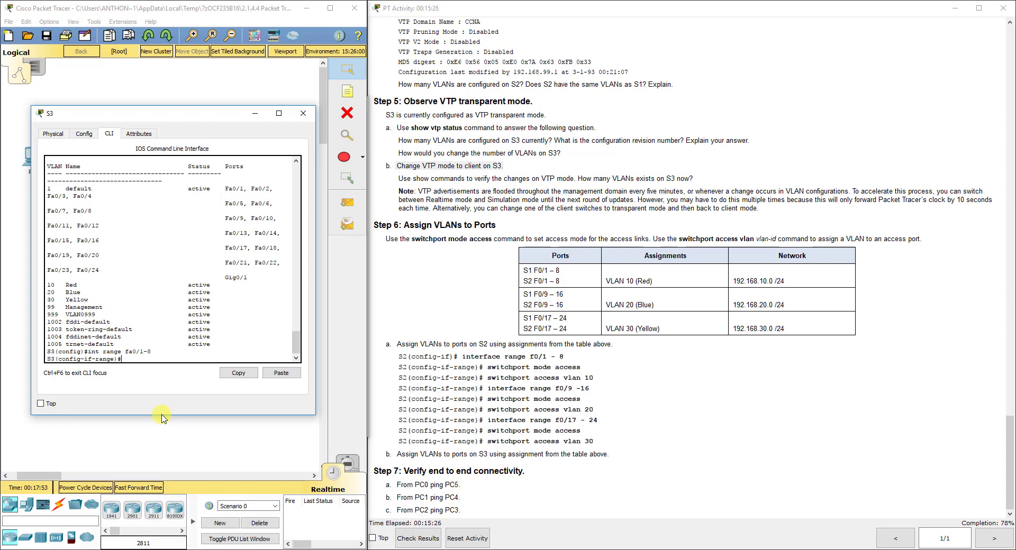
{"action": "type", "text": "witchport mode access"}
{"action": "key", "text": "Return"}
{"action": "type", "text": "switchport access vlan 10"}
{"action": "key", "text": "Return"}
{"action": "type", "text": "exit"}
{"action": "key", "text": "Return"}
Make S3 ports Fa0/9-16 access ports in VLAN 20
{"action": "type", "text": "int range fa0/9-1"}
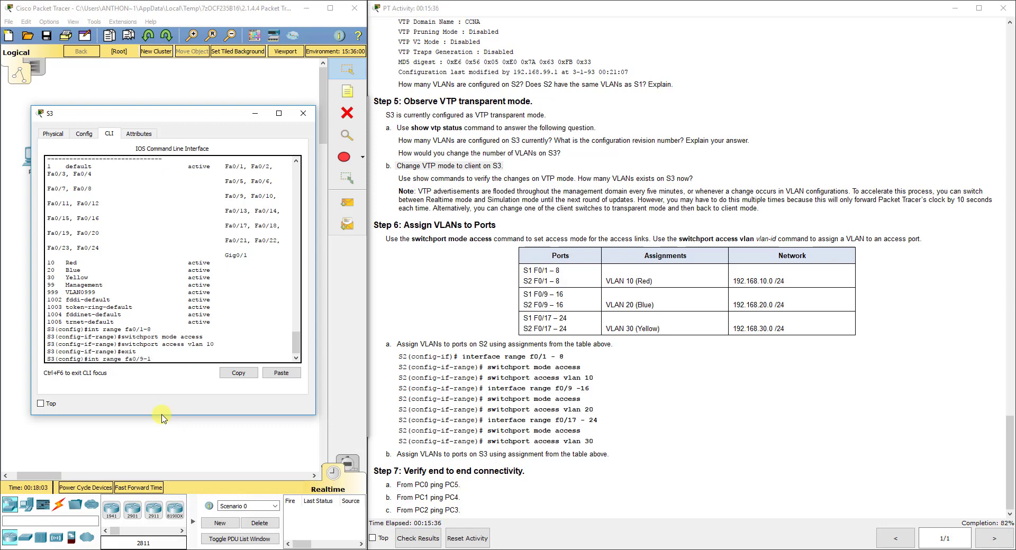
{"action": "type", "text": "6"}
{"action": "key", "text": "Return"}
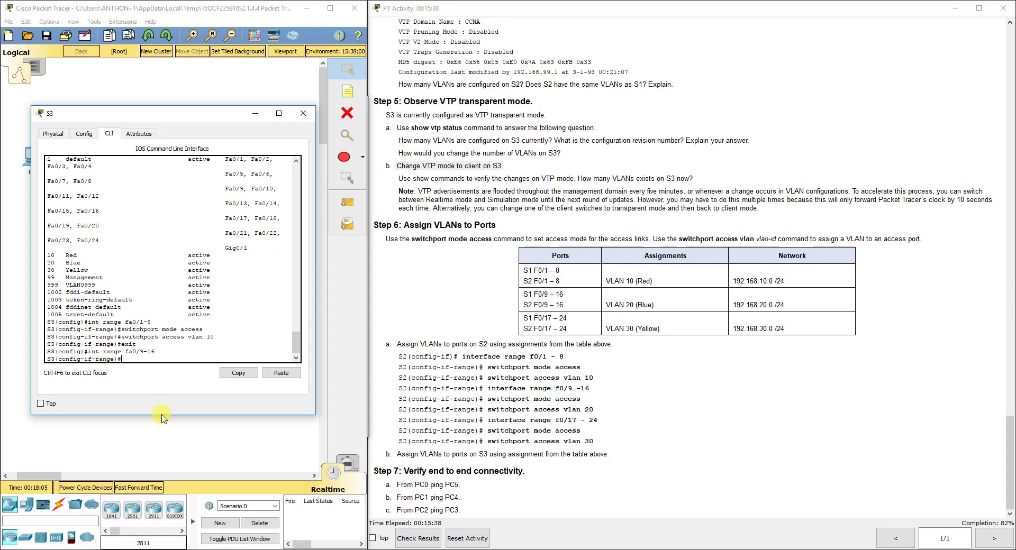
{"action": "type", "text": "switchport mode access"}
{"action": "key", "text": "Return"}
{"action": "type", "text": "switchport"}
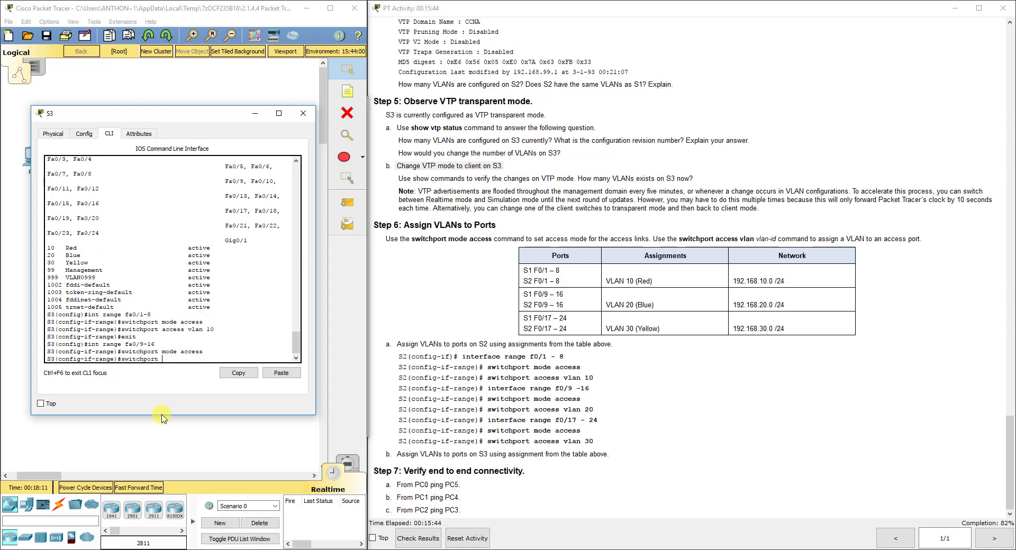
{"action": "type", "text": " access vlan 20"}
{"action": "key", "text": "Return"}
{"action": "type", "text": "exit"}
{"action": "key", "text": "Return"}
Make S3 ports Fa0/17-24 access ports in VLAN 30
{"action": "type", "text": "int range fa0/17"}
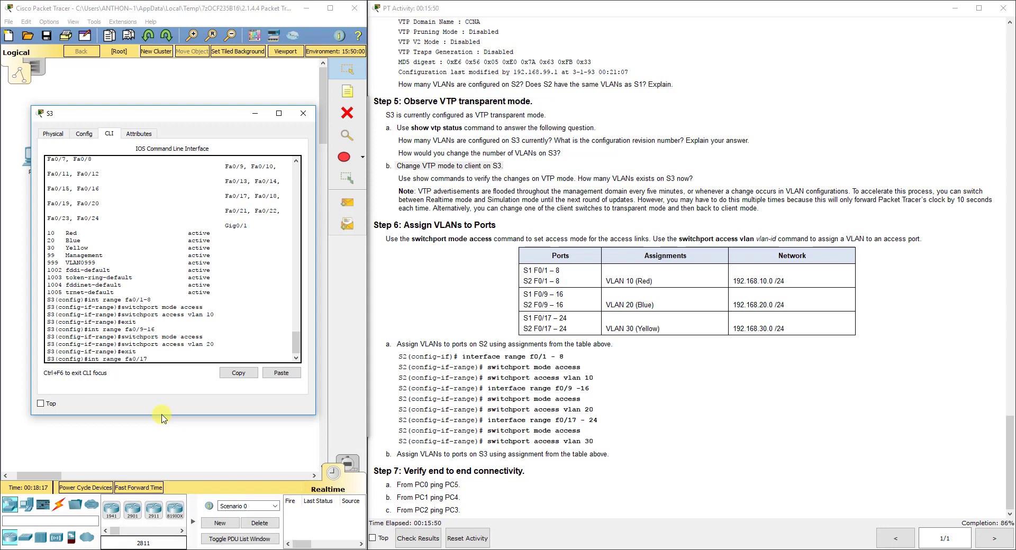
{"action": "type", "text": "-24"}
{"action": "key", "text": "Return"}
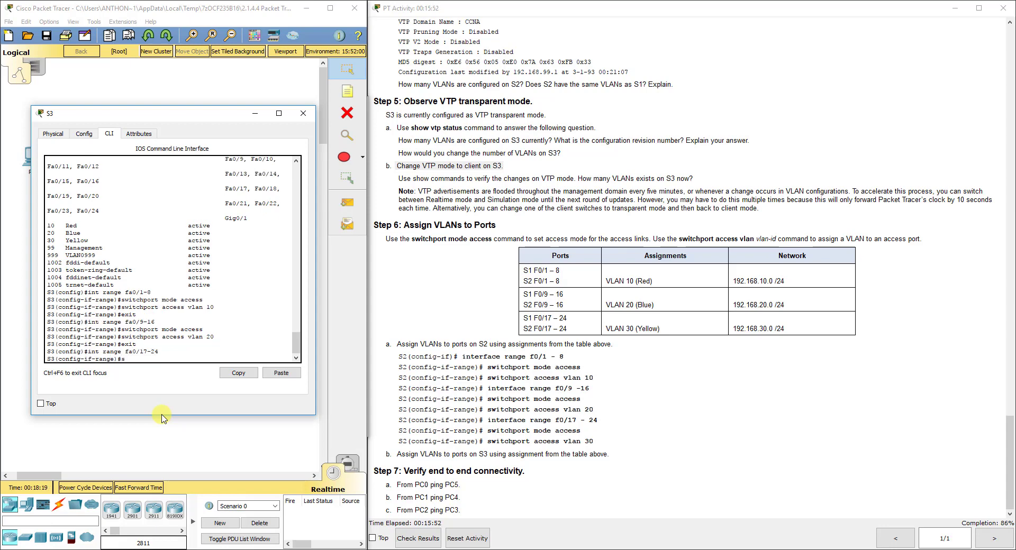
{"action": "type", "text": "switchport a"}
{"action": "type", "text": "ode access"}
{"action": "key", "text": "Return"}
{"action": "type", "text": "switchprot "}
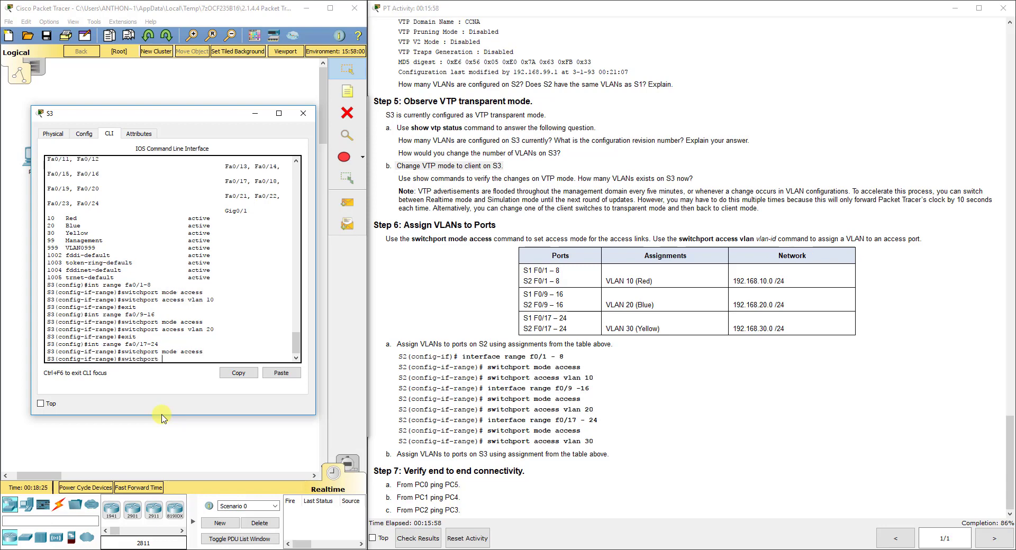
{"action": "type", "text": "ort access vlan 30"}
{"action": "key", "text": "Return"}
{"action": "type", "text": "exit"}
{"action": "key", "text": "Return"}
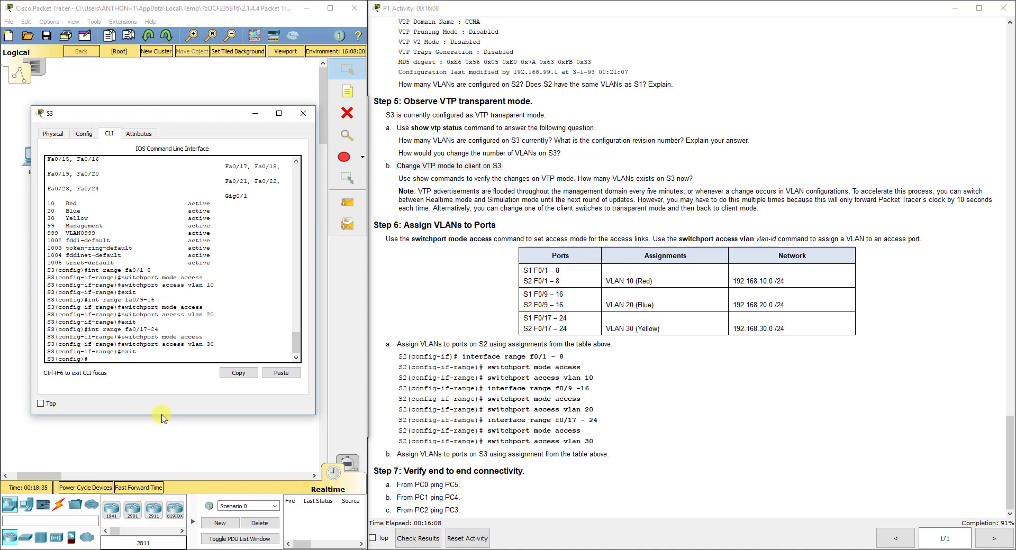
Run 'do show vlan brief' on S3 to confirm the Red, Blue and Yellow VLAN port assignments
{"action": "left_click", "coordinate": [303, 113]}
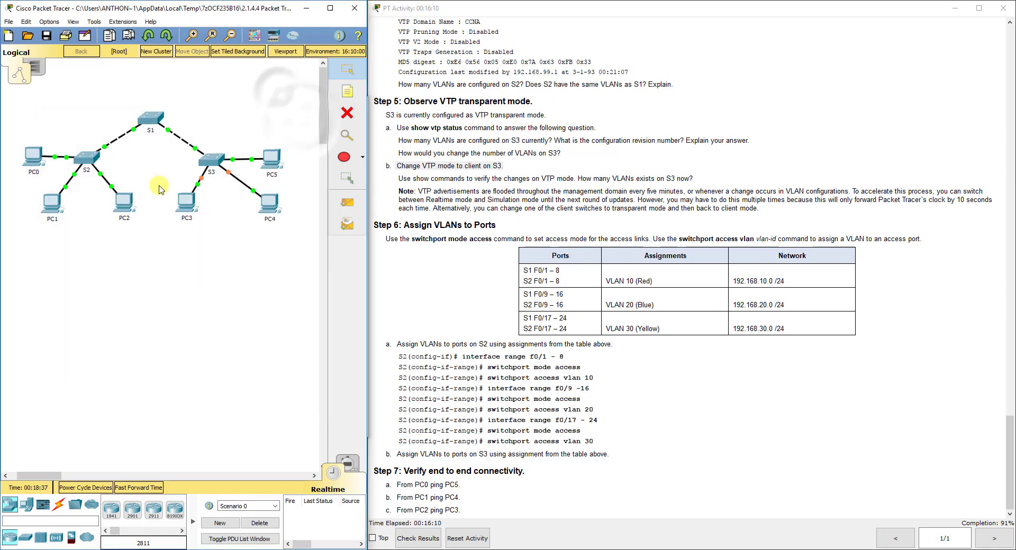
{"action": "left_click", "coordinate": [211, 164]}
{"action": "type", "text": "do sho"}
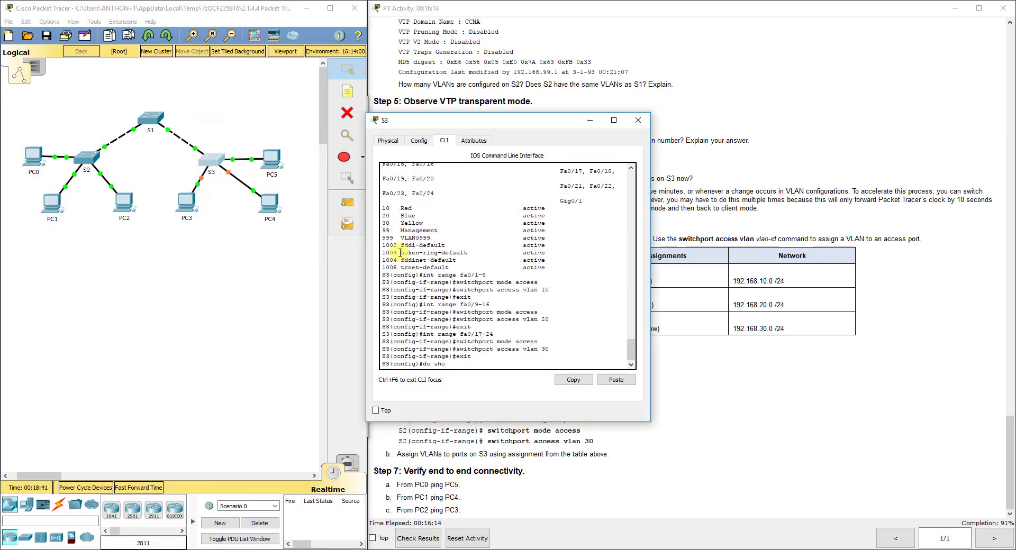
{"action": "type", "text": "w vlan brief"}
{"action": "key", "text": "Return"}
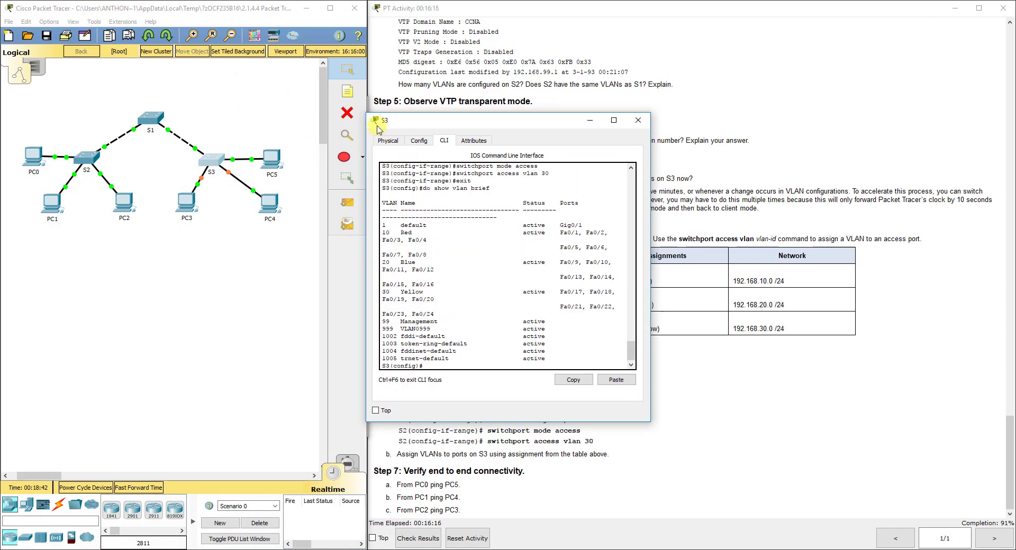
{"action": "left_click_drag", "start_coordinate": [369, 113], "coordinate": [226, 92]}
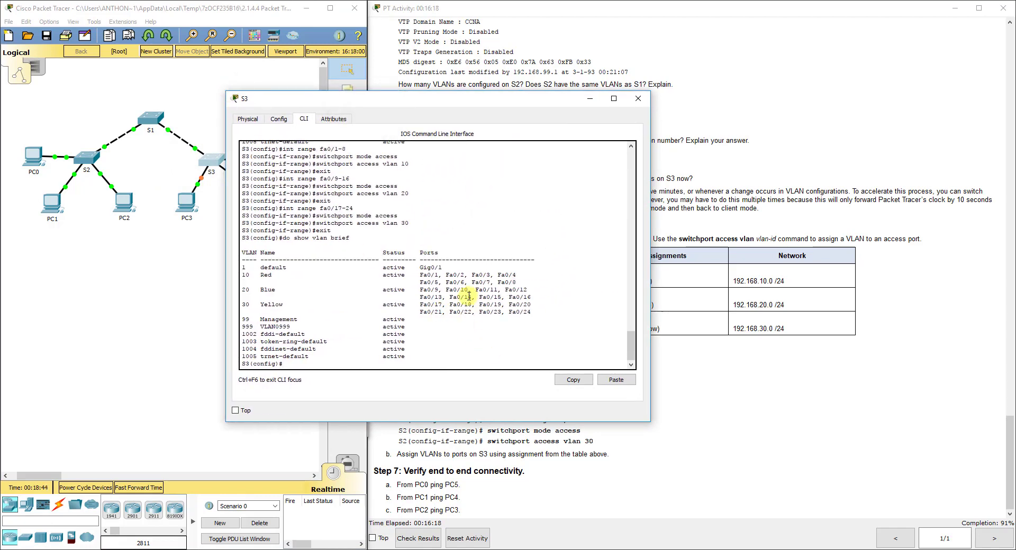
{"action": "left_click_drag", "start_coordinate": [537, 311], "coordinate": [241, 274]}
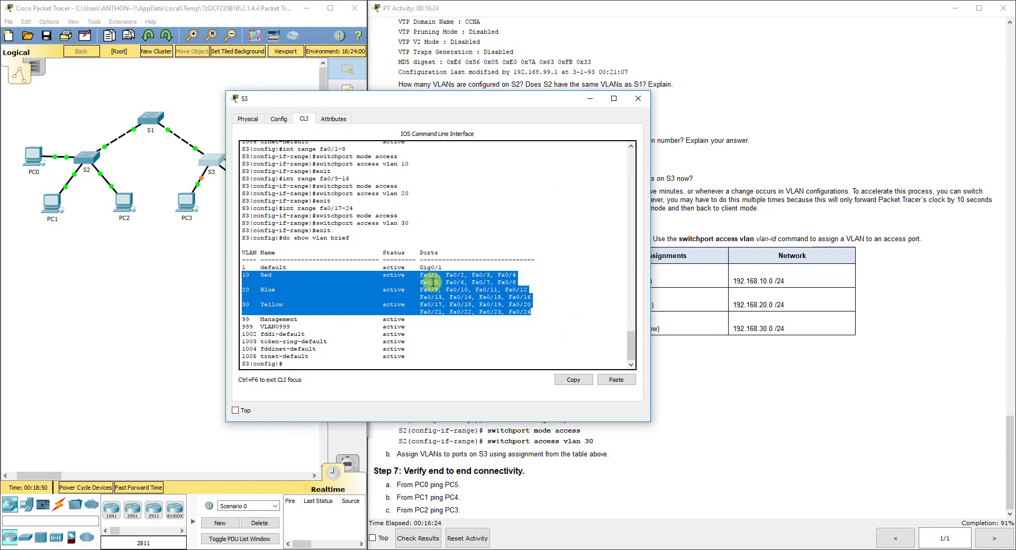
Run 'do show vlan brief' on S2 and enlarge its console to review the VLAN table
{"action": "left_click", "coordinate": [86, 154]}
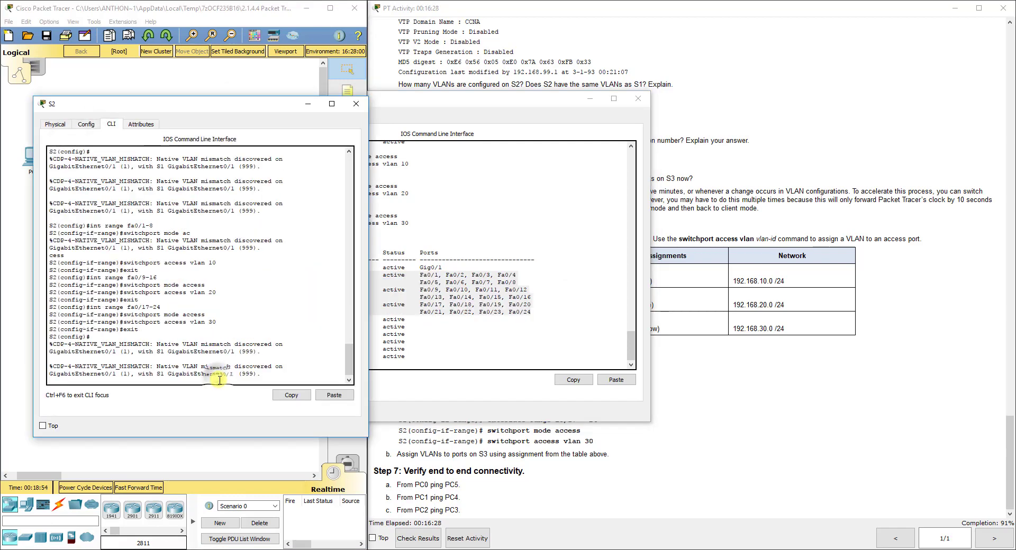
{"action": "type", "text": "do show vlan brief"}
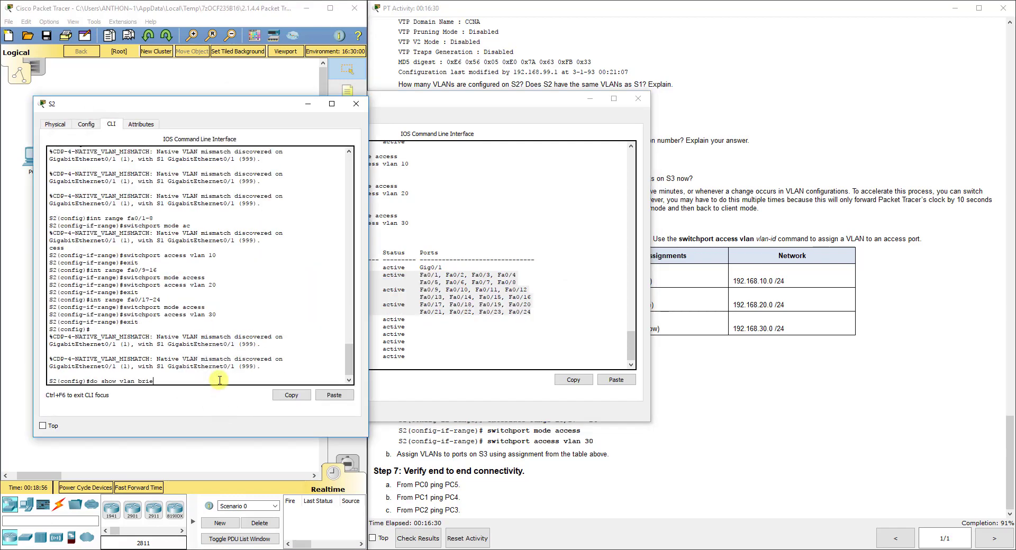
{"action": "key", "text": "Return"}
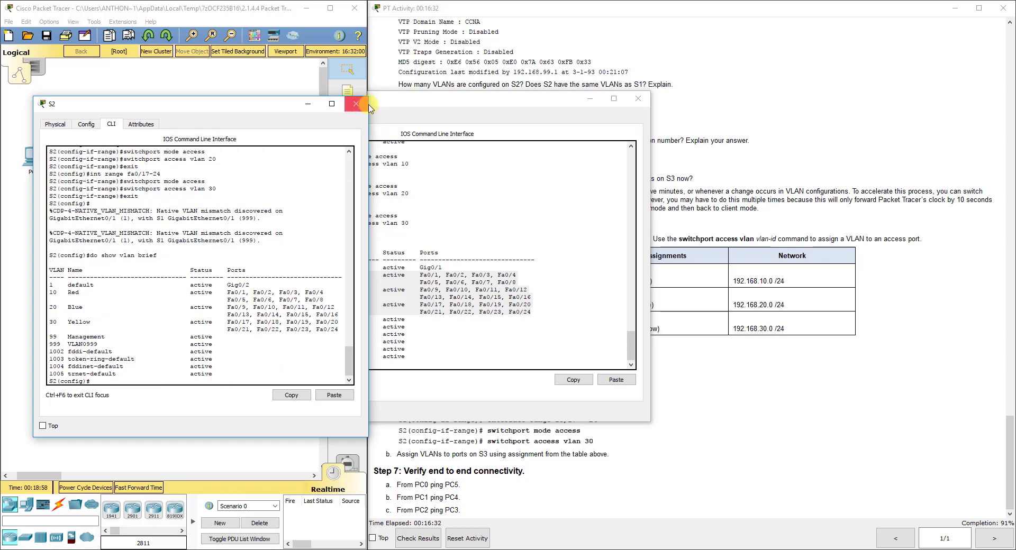
{"action": "left_click_drag", "start_coordinate": [368, 96], "coordinate": [571, 56]}
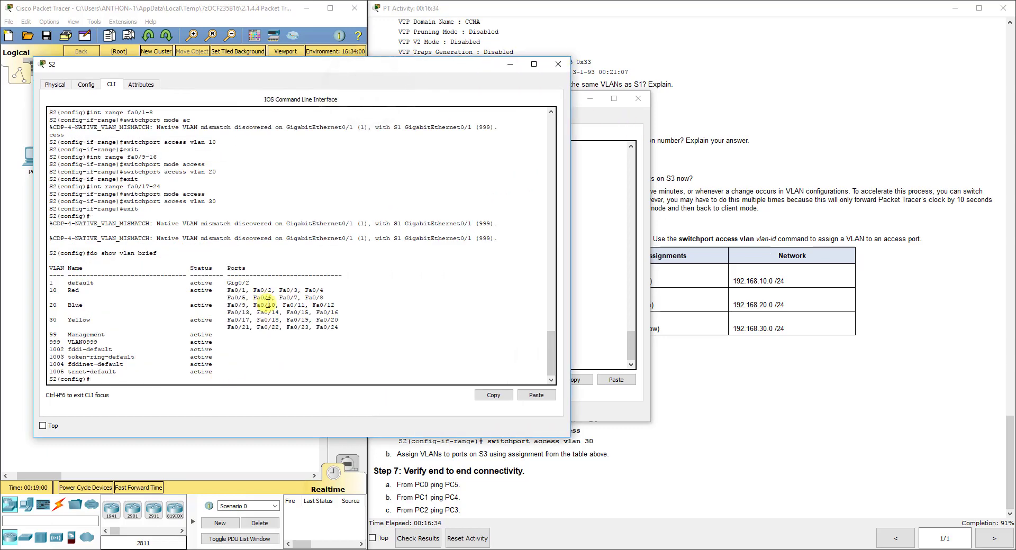
{"action": "left_click_drag", "start_coordinate": [339, 329], "coordinate": [47, 290]}
{"action": "left_click", "coordinate": [437, 330]}
{"action": "left_click", "coordinate": [437, 331]}
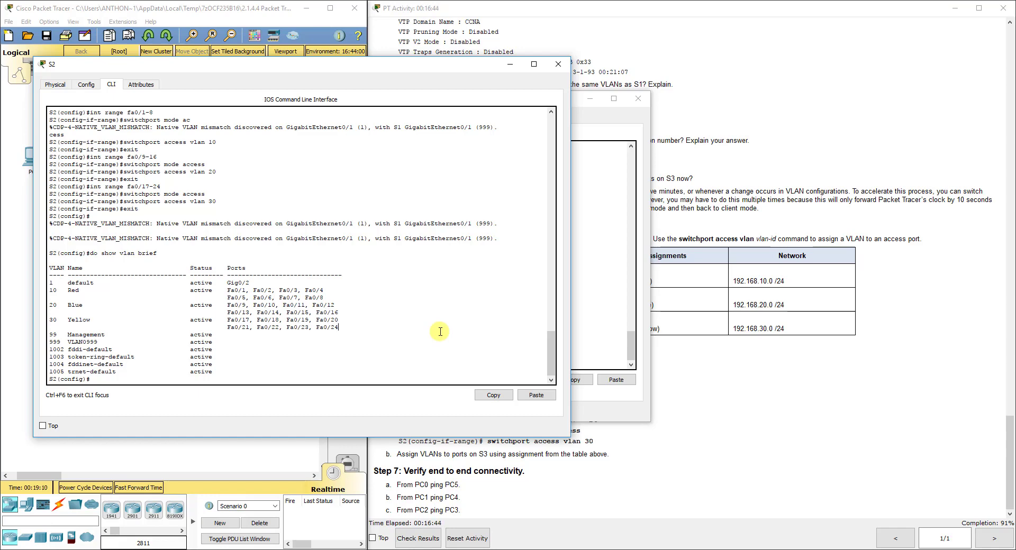
Send simple PDU pings from PC0 to PC5, PC1 to PC4, and PC2 to PC3
{"action": "left_click", "coordinate": [596, 84]}
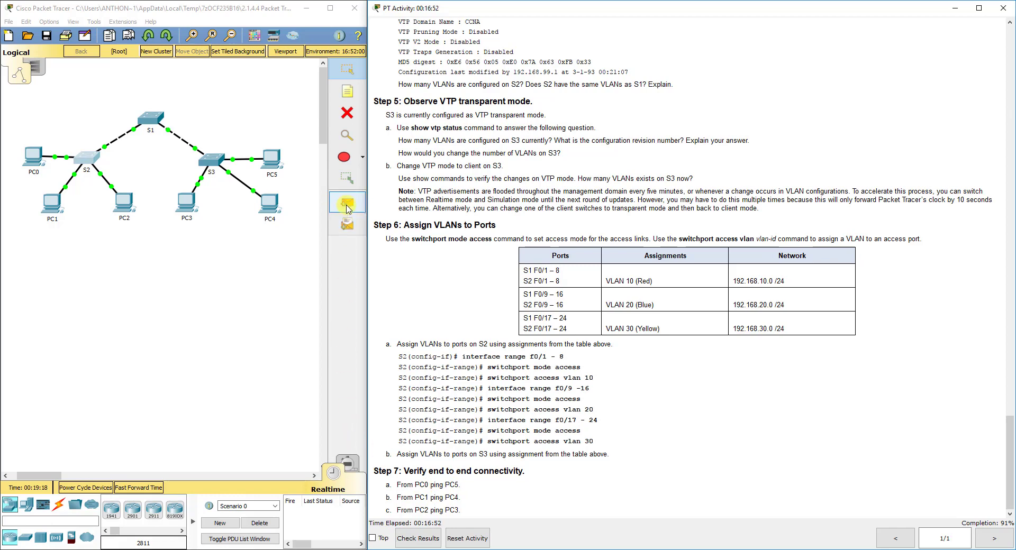
{"action": "left_click", "coordinate": [330, 204]}
{"action": "left_click", "coordinate": [33, 156]}
{"action": "left_click", "coordinate": [272, 157]}
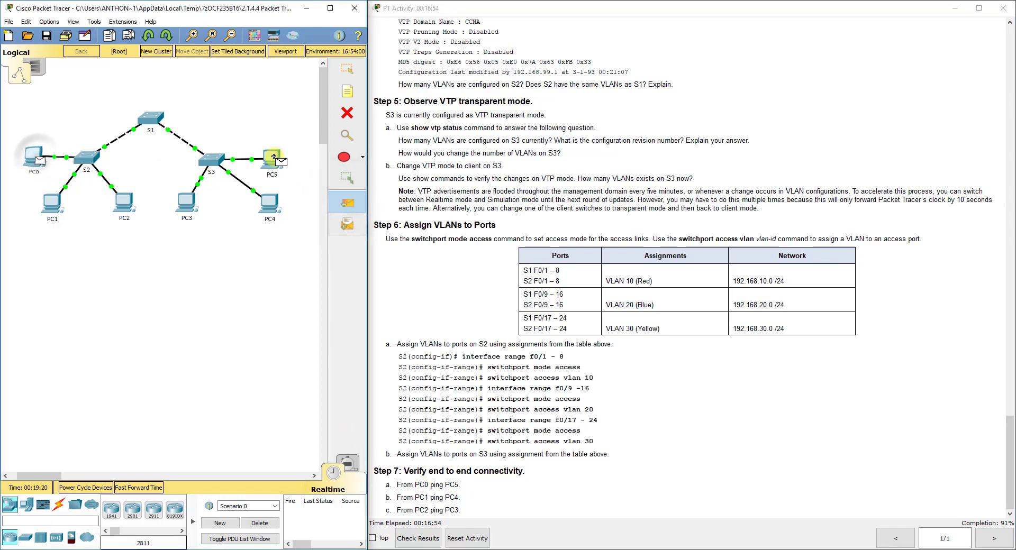
{"action": "left_click", "coordinate": [354, 208]}
{"action": "left_click", "coordinate": [52, 202]}
{"action": "left_click", "coordinate": [270, 203]}
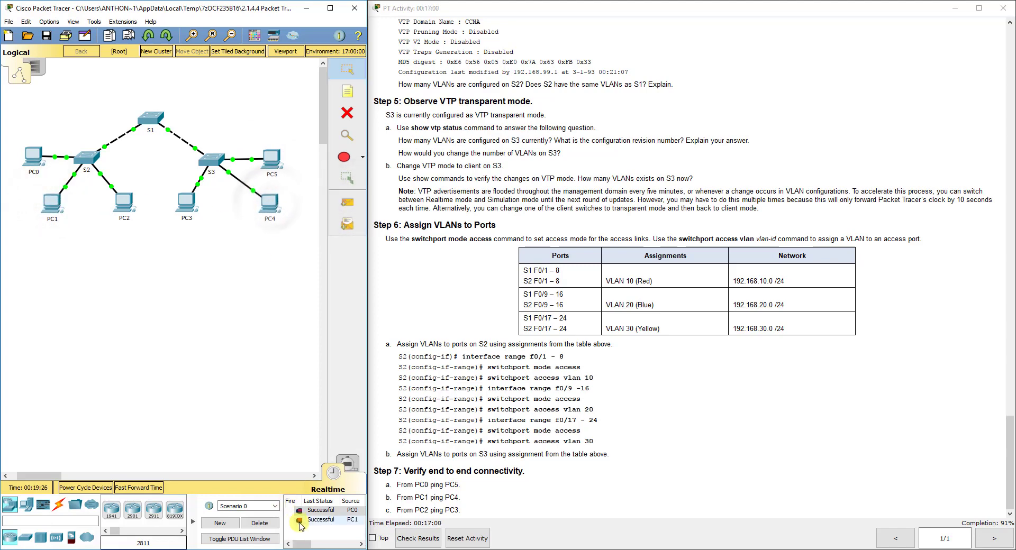
{"action": "left_click", "coordinate": [347, 203]}
{"action": "left_click", "coordinate": [124, 201]}
{"action": "left_click", "coordinate": [188, 202]}
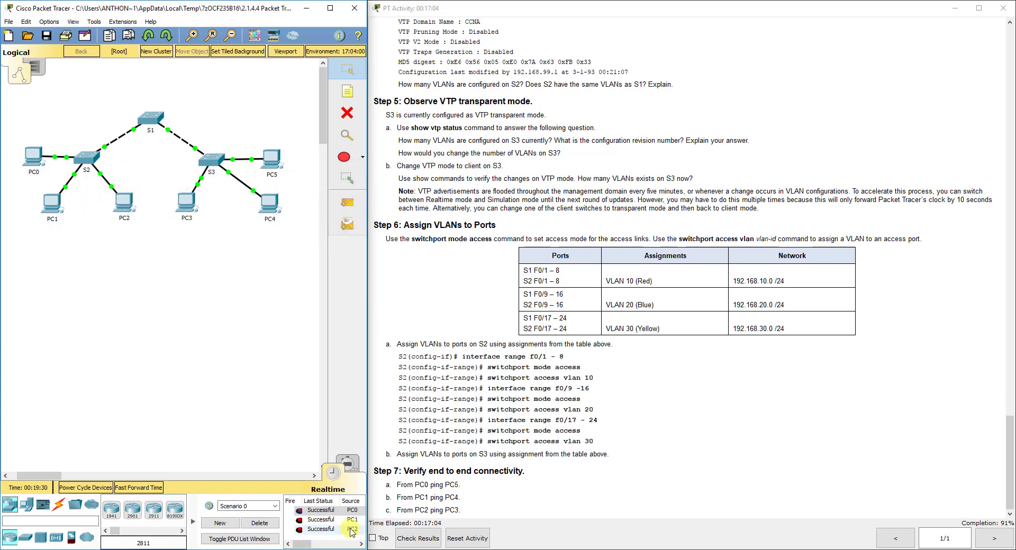